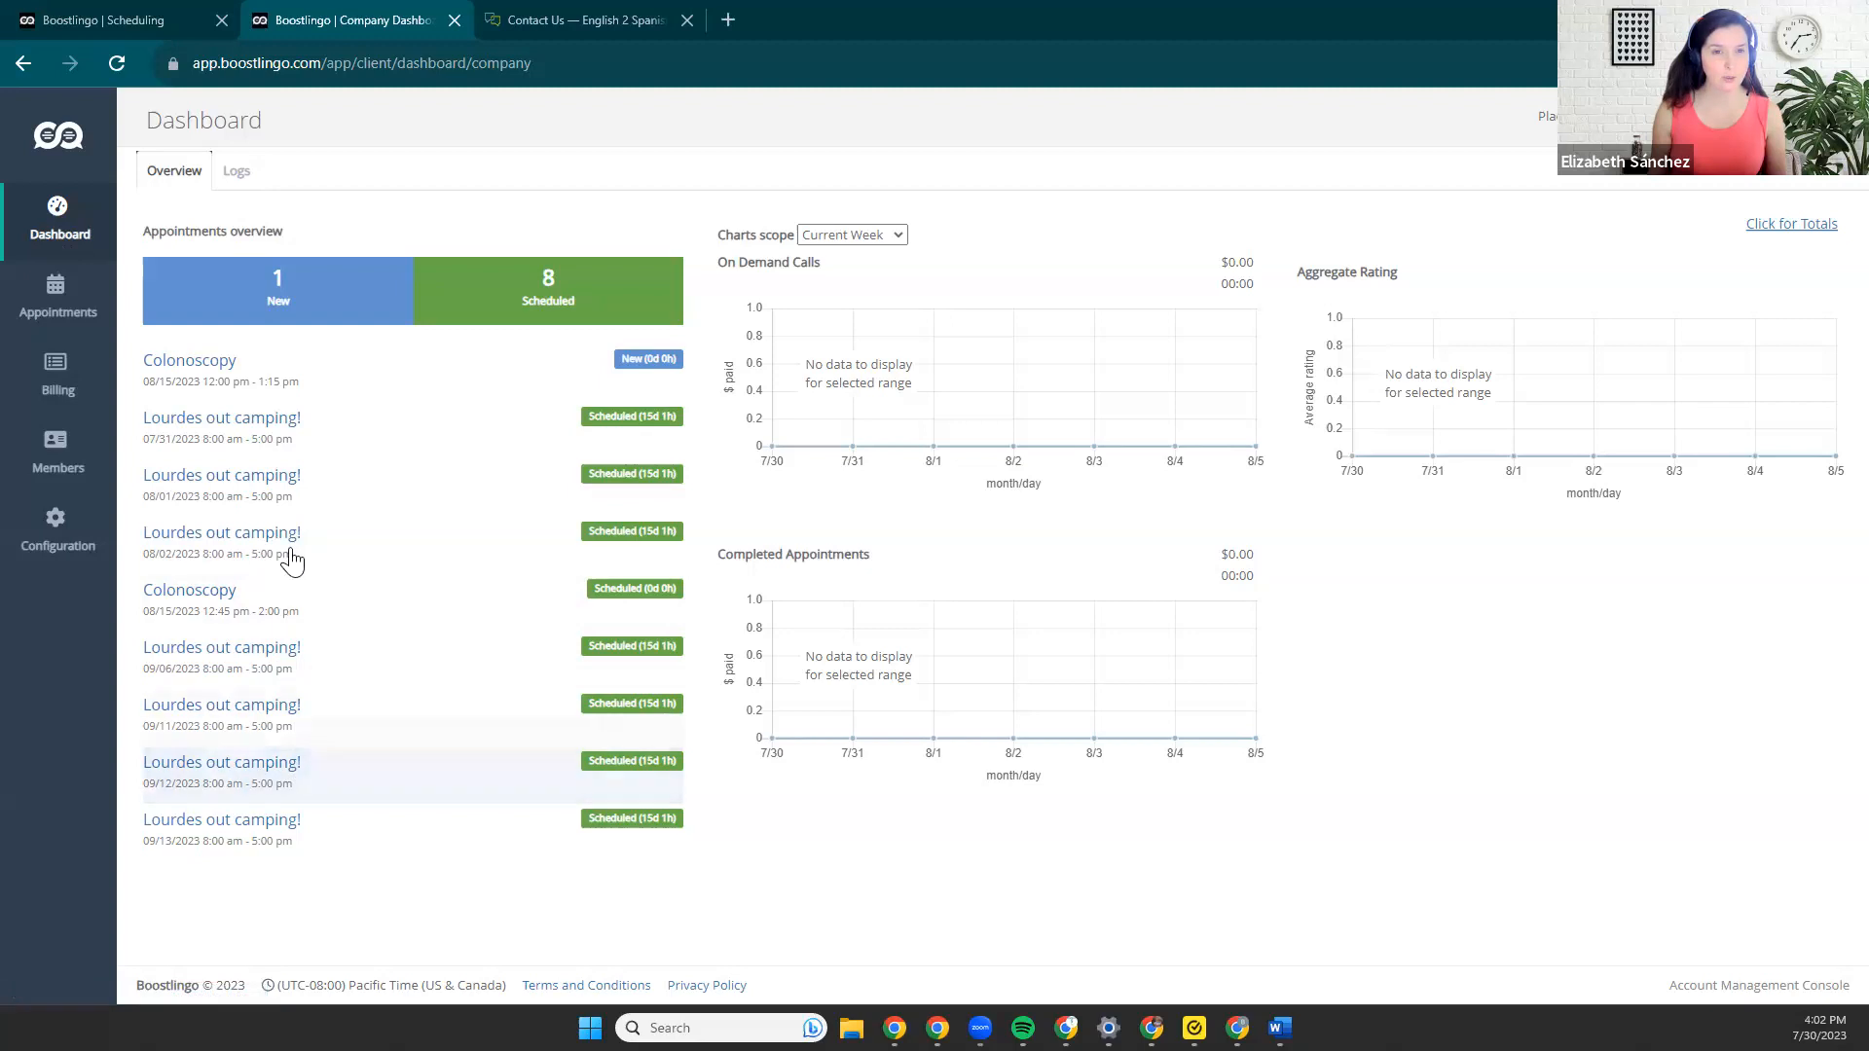
Start creating a new appointment from the Appointments calendar.
click(242, 177)
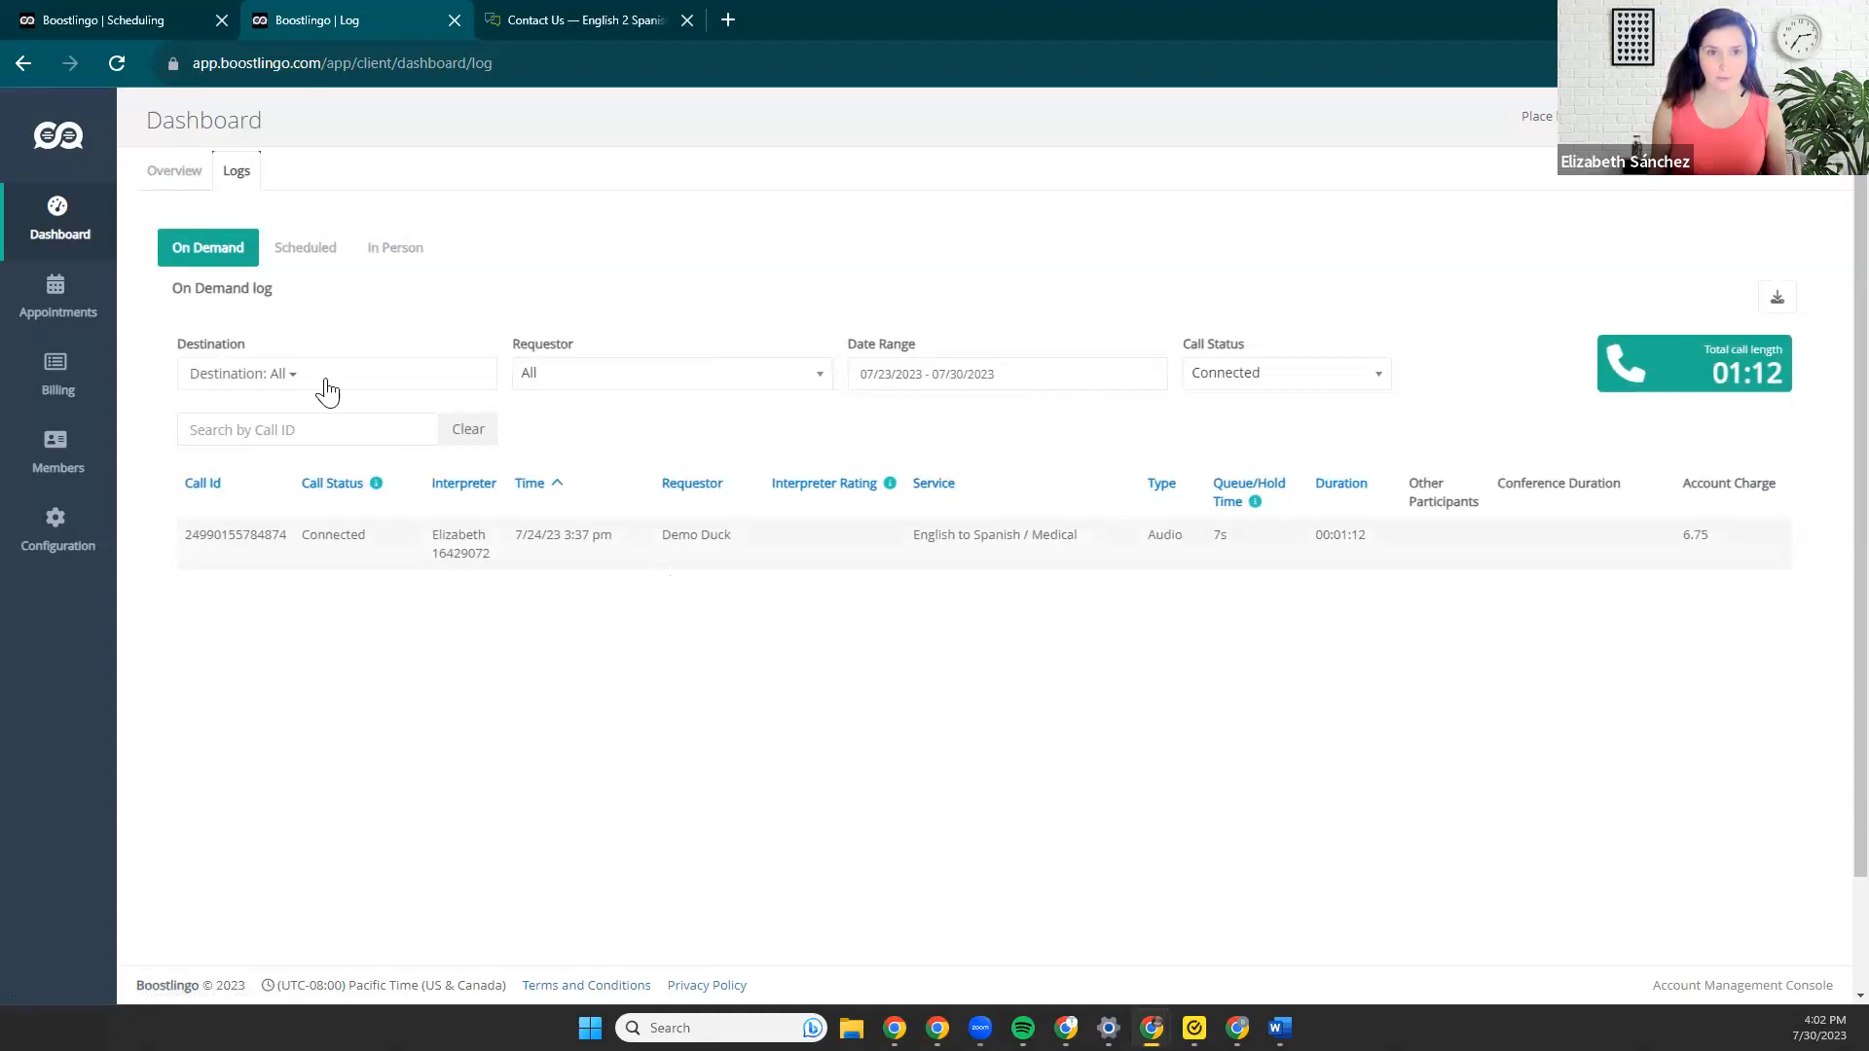
click(94, 308)
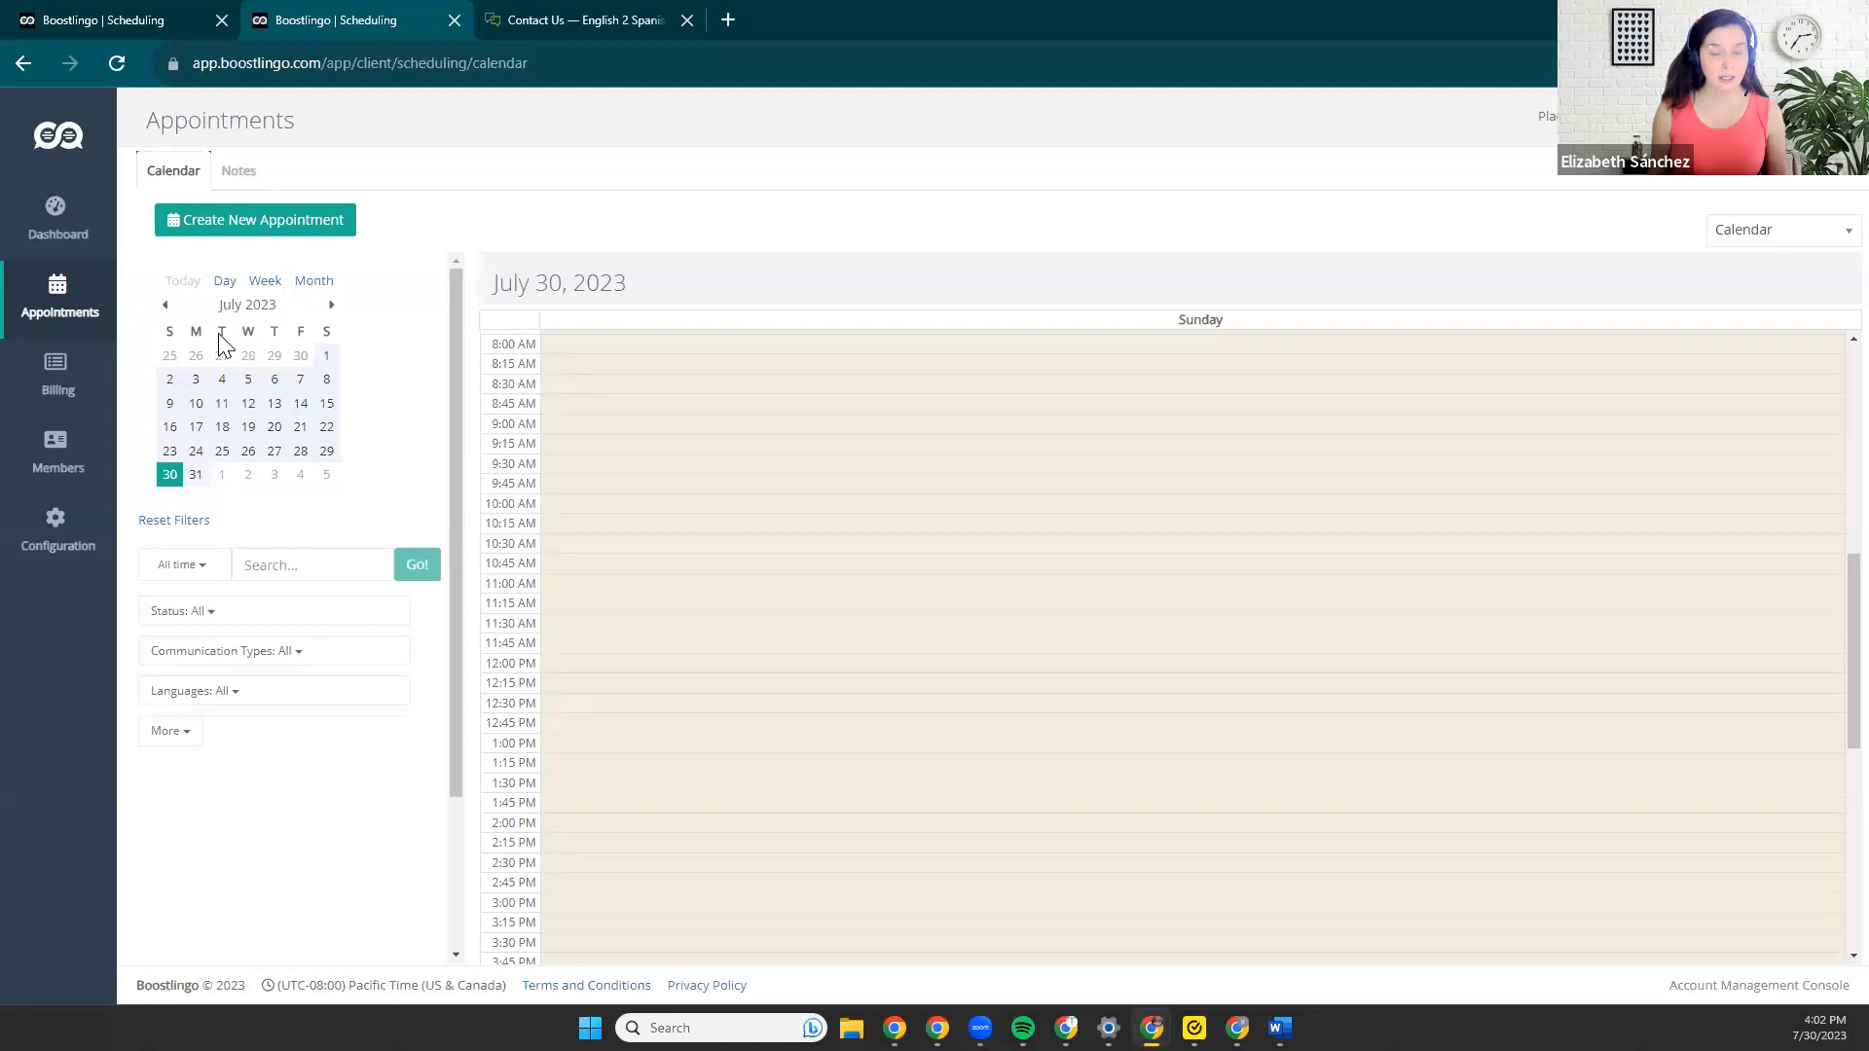
click(232, 233)
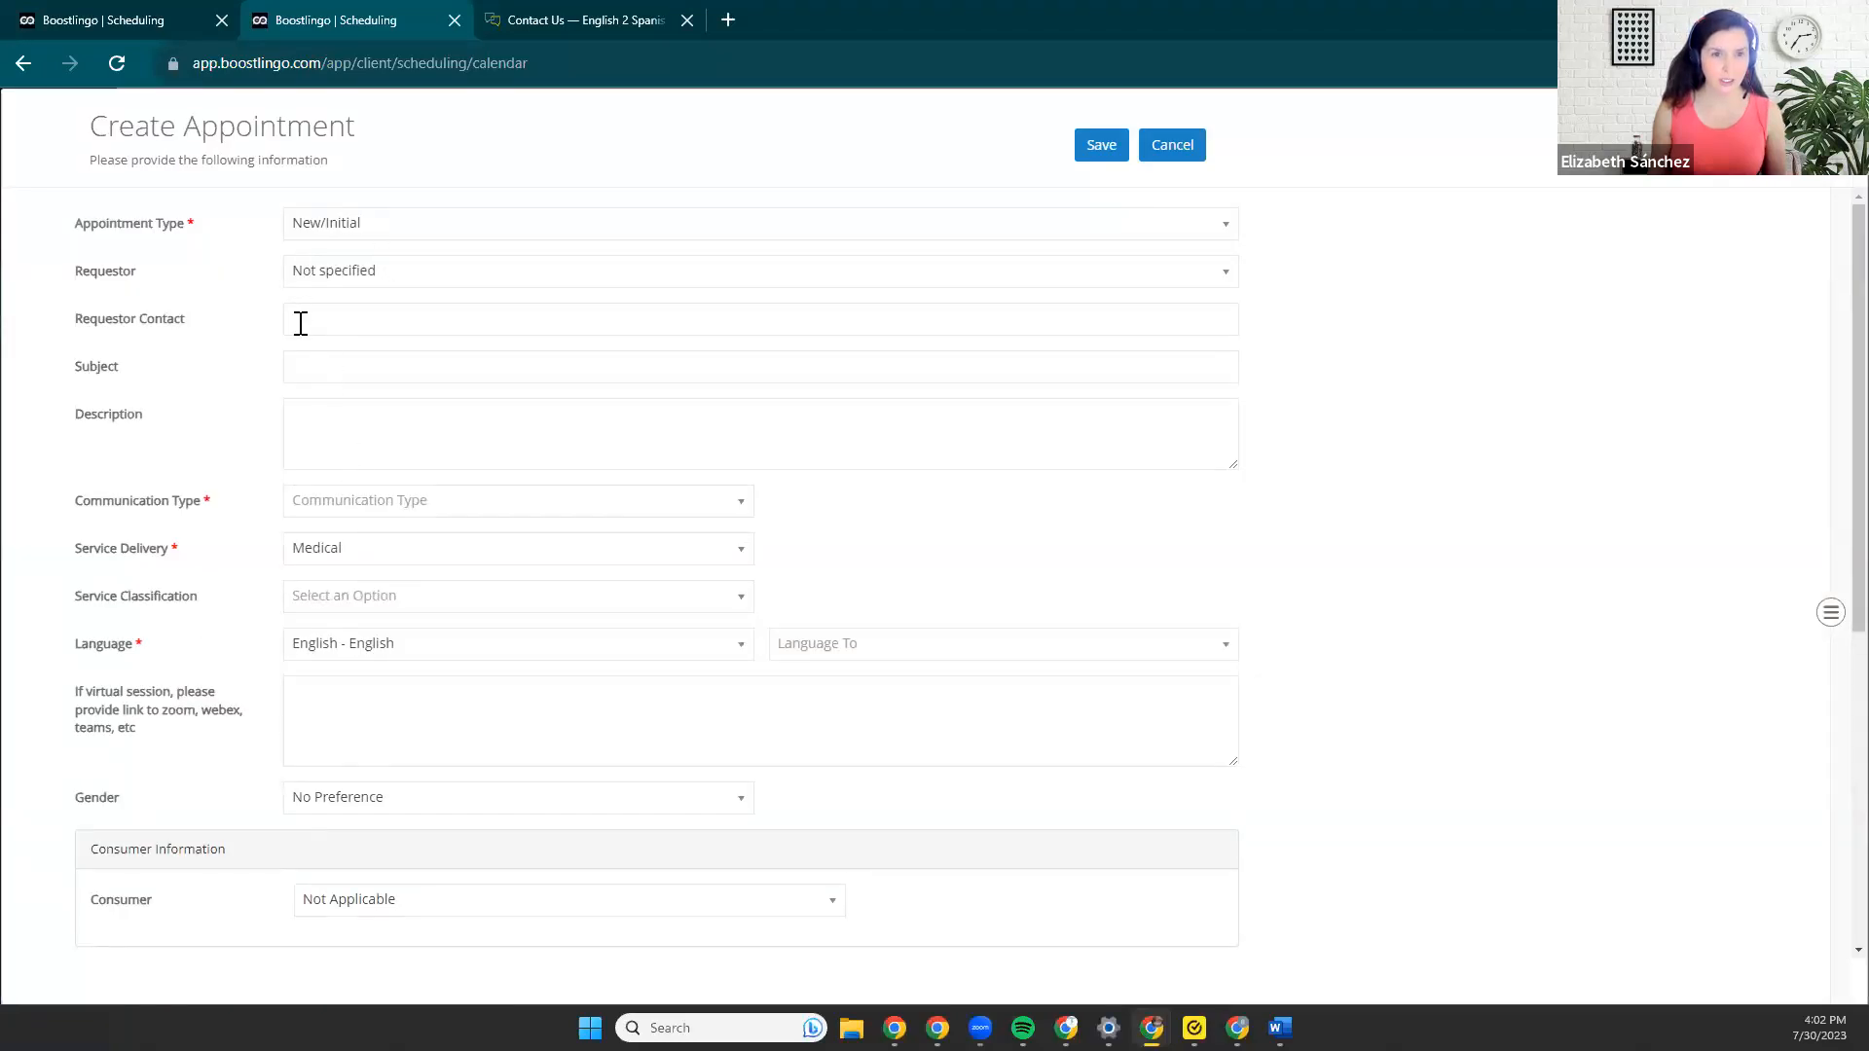
Set the new appointment's subject to "Outreach event".
click(304, 374)
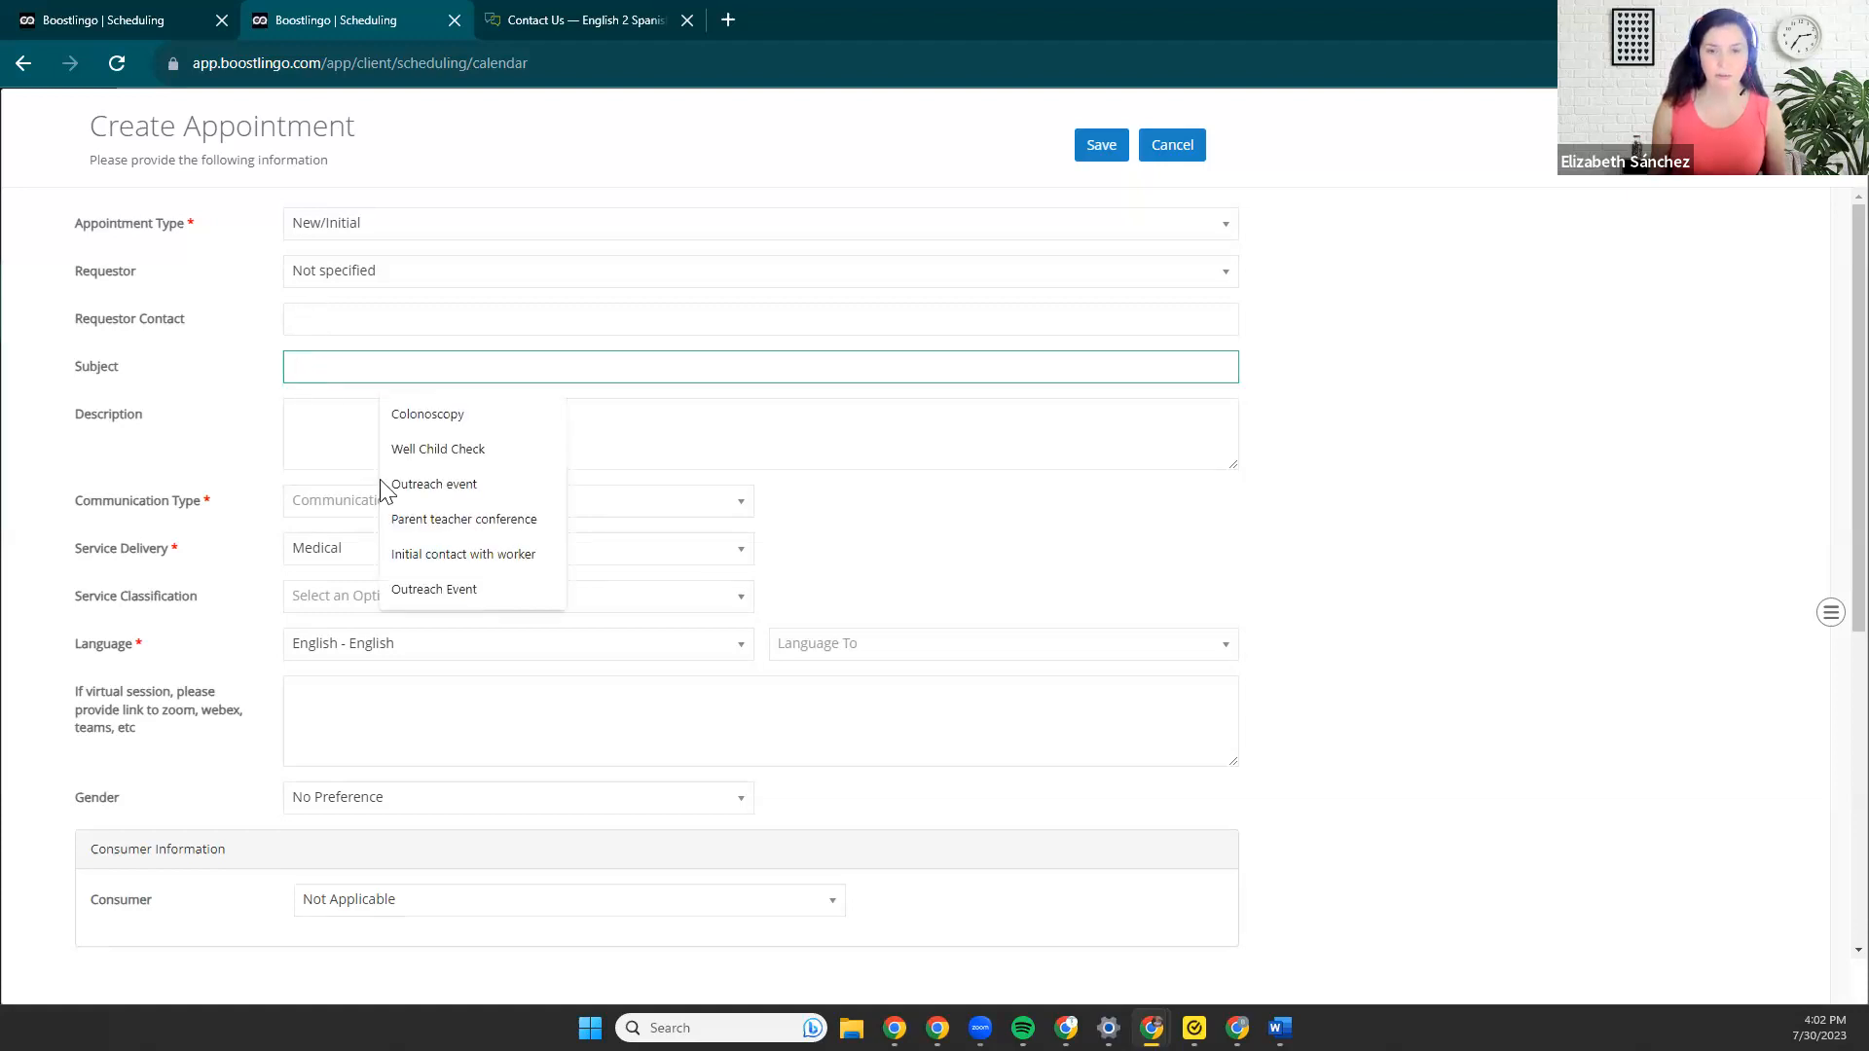
click(435, 487)
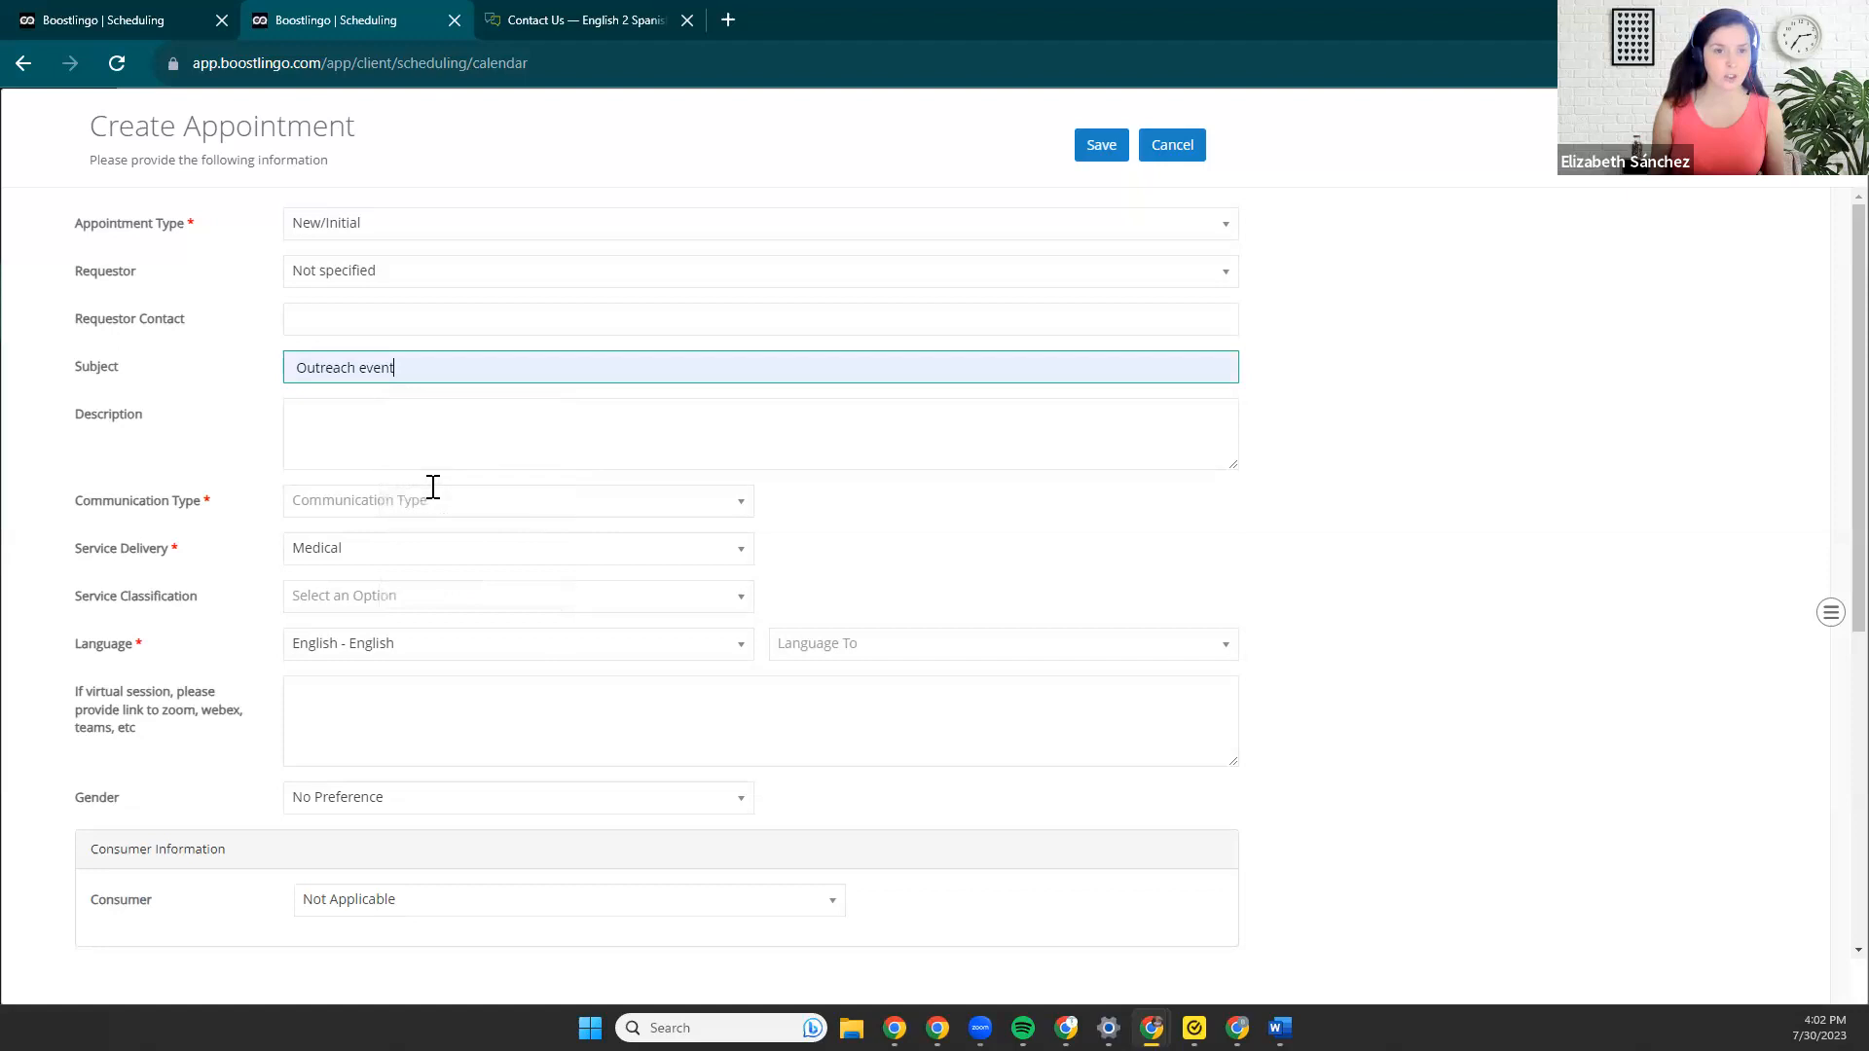
click(328, 428)
Set the communication type to Onsite Simultaneous and the service delivery to Simultaneous.
scroll(328, 428, down, 1)
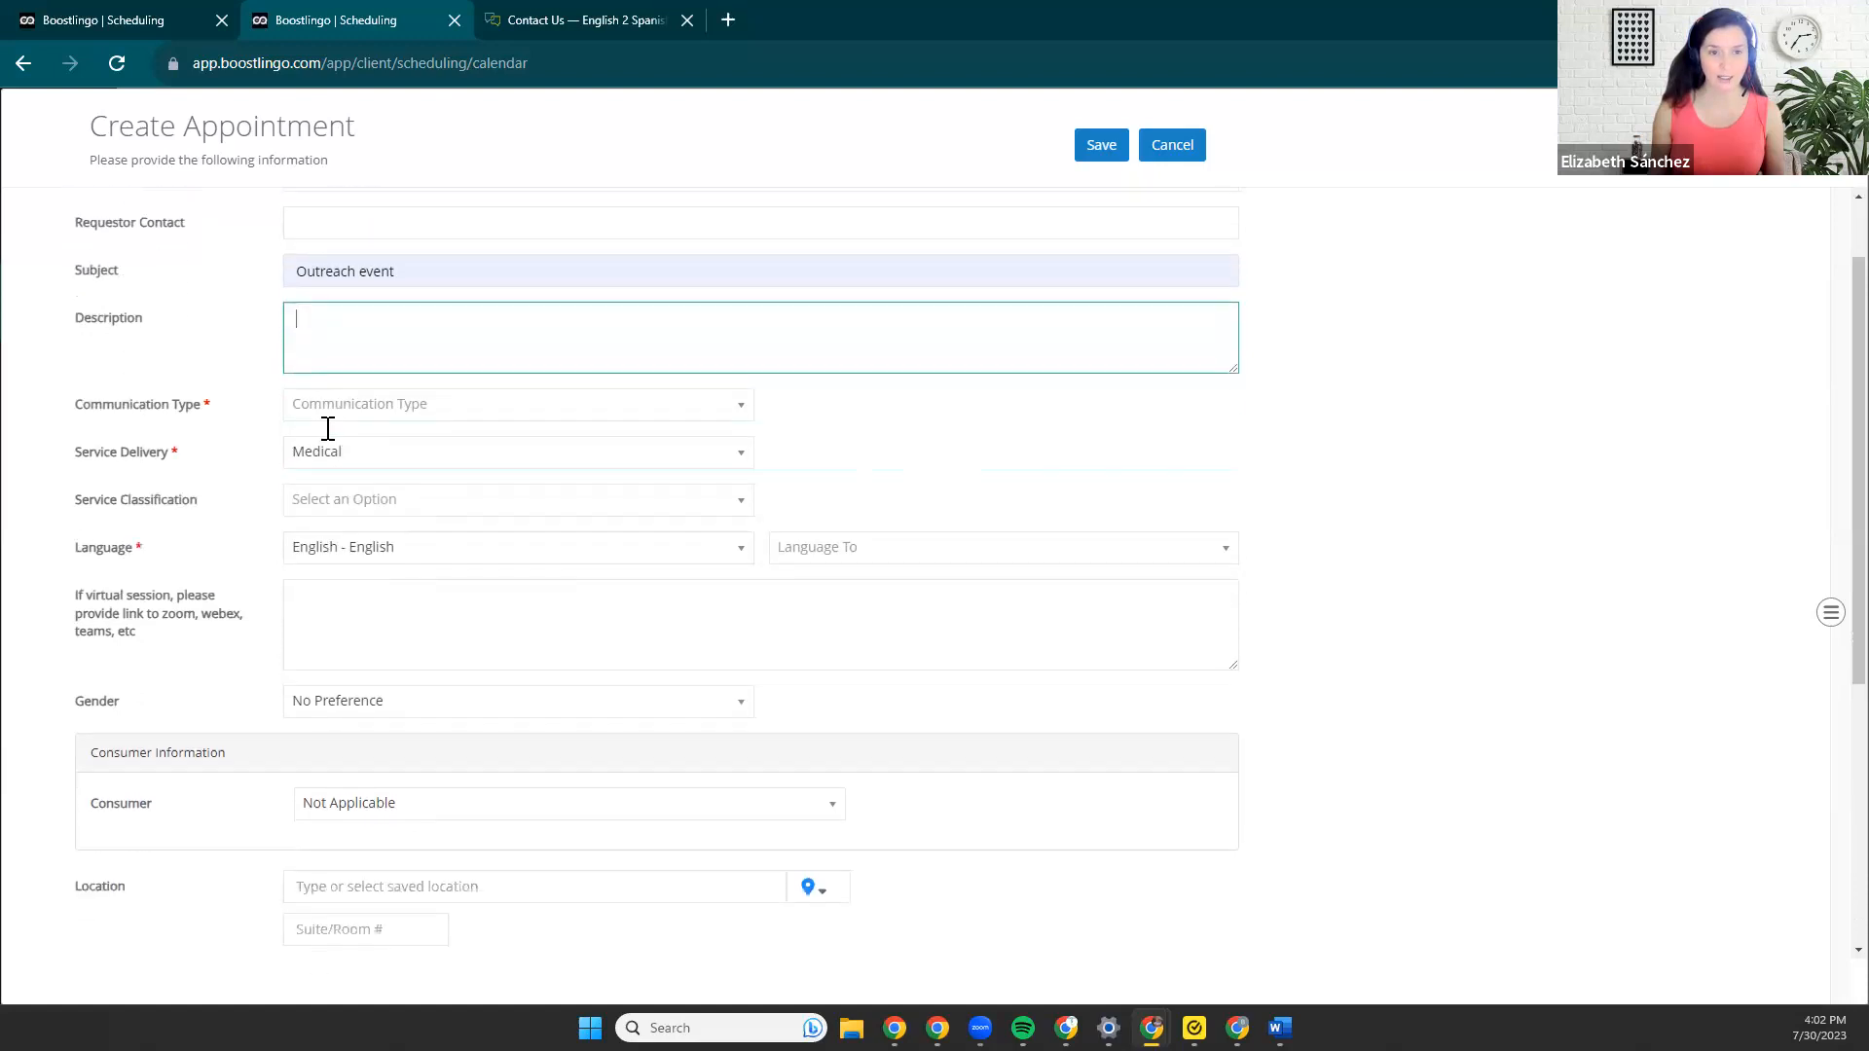
click(410, 406)
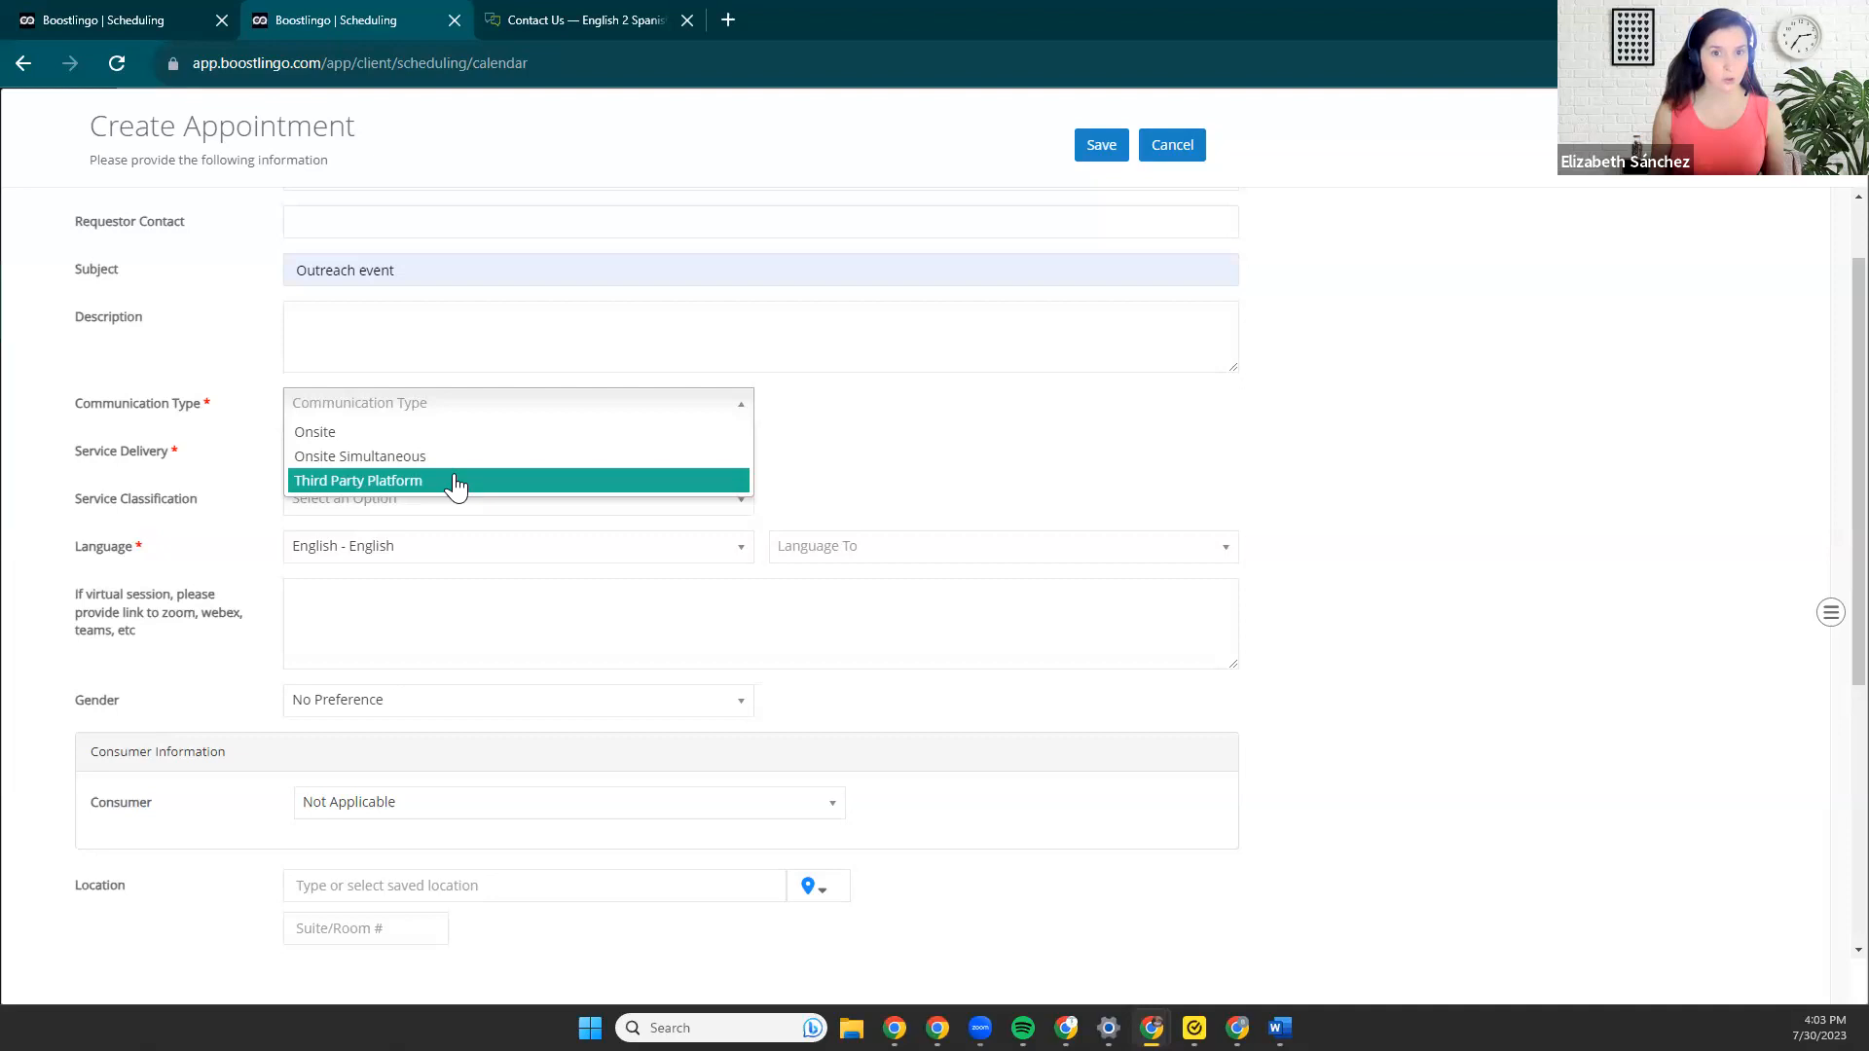
click(932, 414)
click(641, 403)
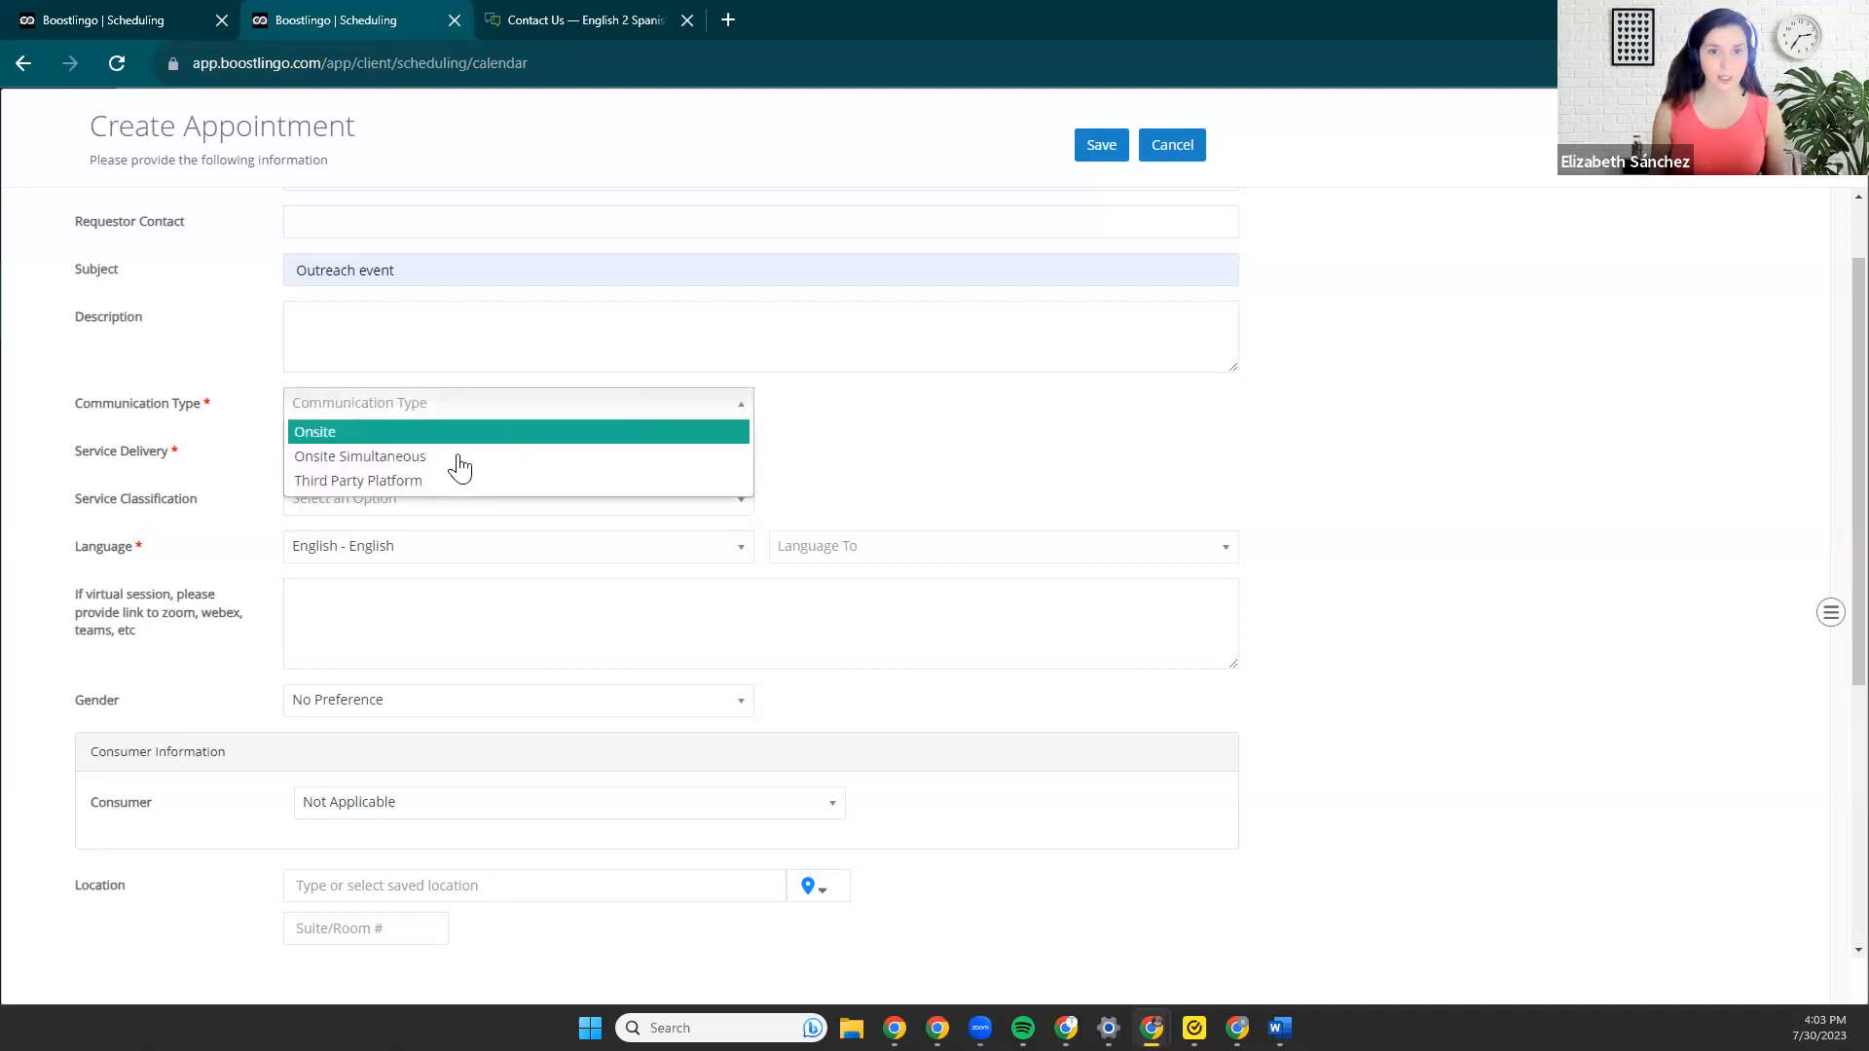
click(379, 458)
click(379, 458)
click(362, 510)
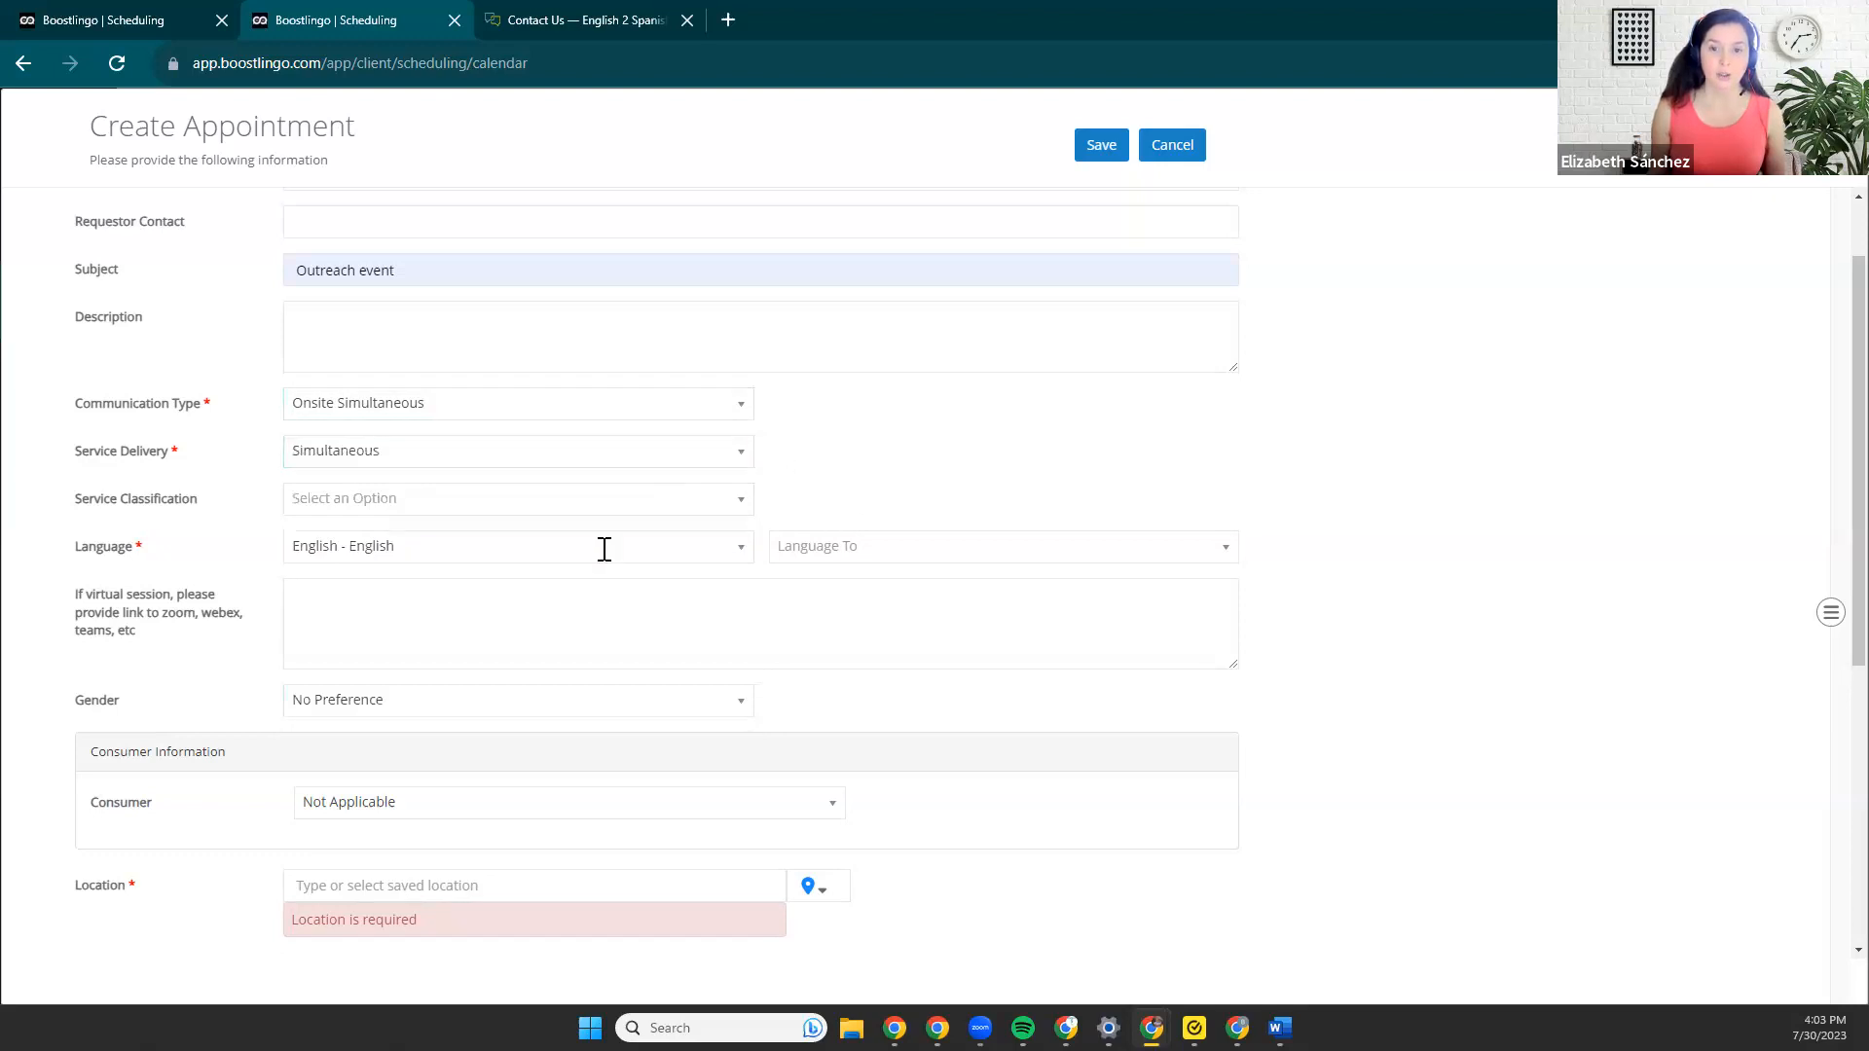
Set the language to interpret into as Spanish - español, leaving the virtual session link blank.
click(831, 545)
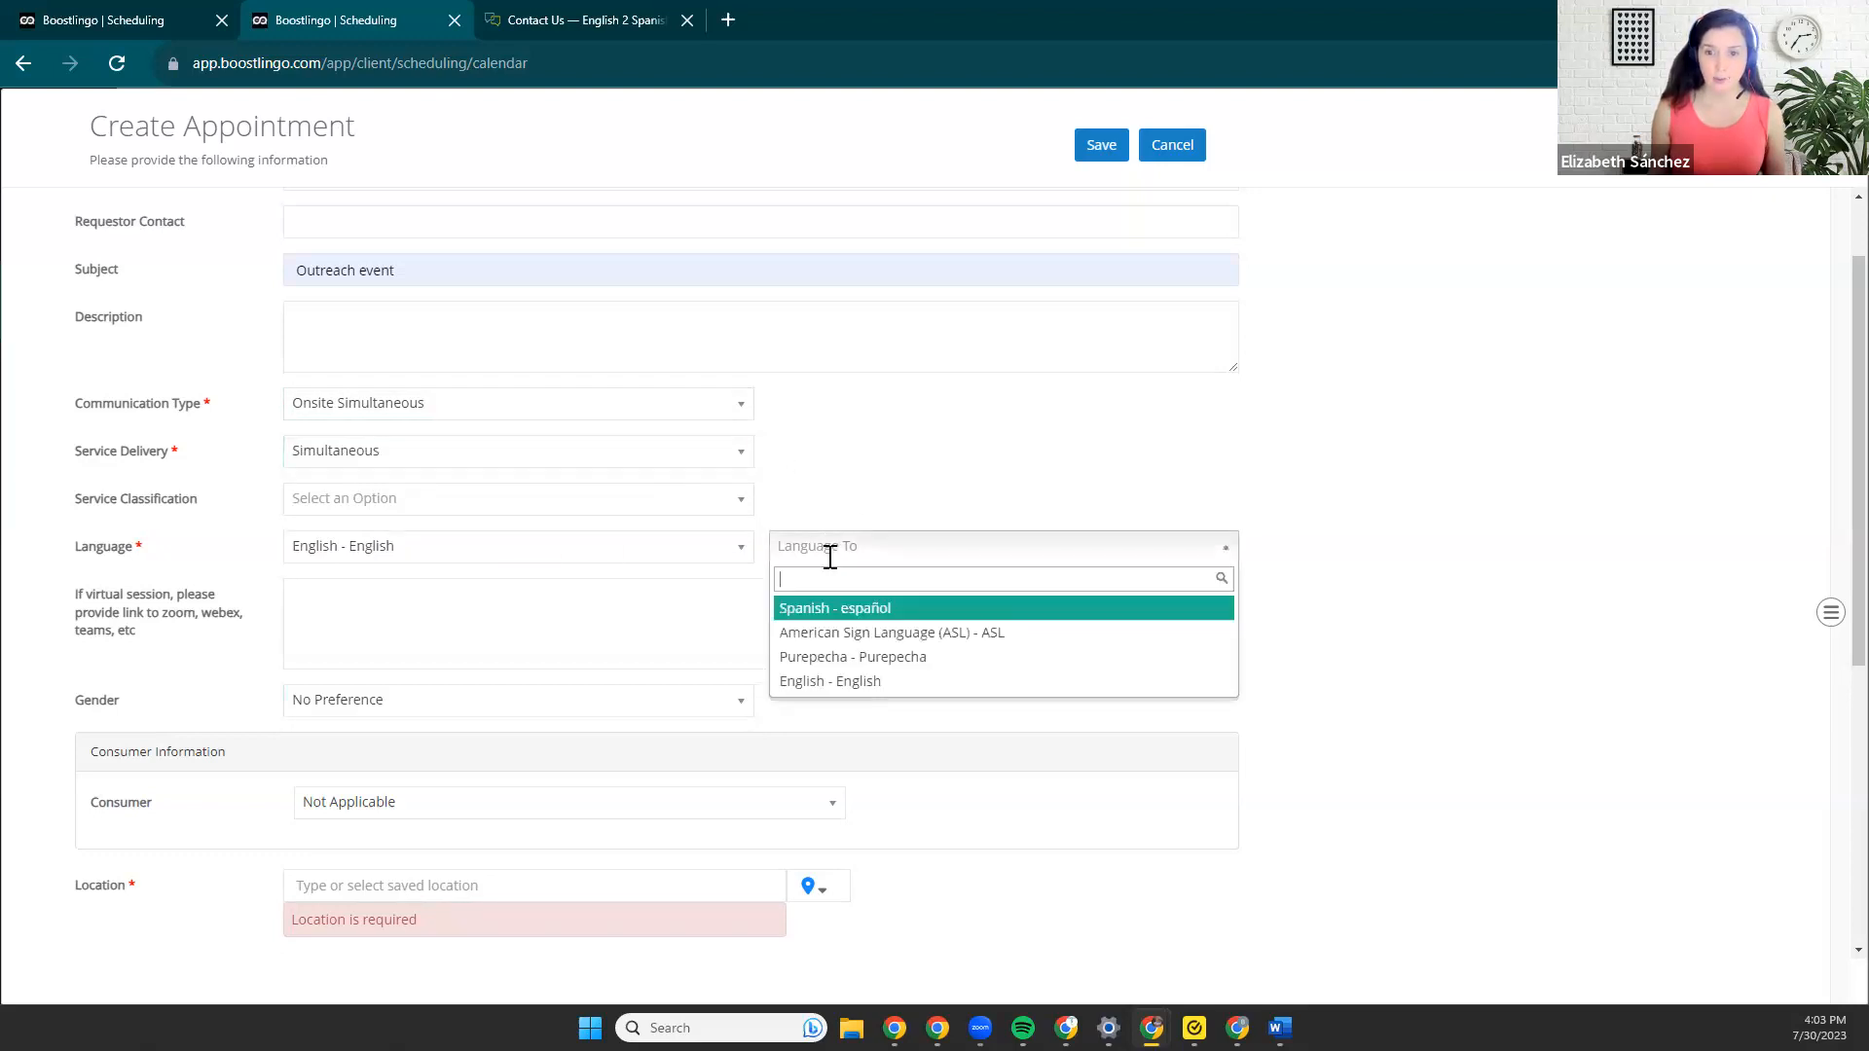
click(835, 608)
scroll(778, 575, down, 2)
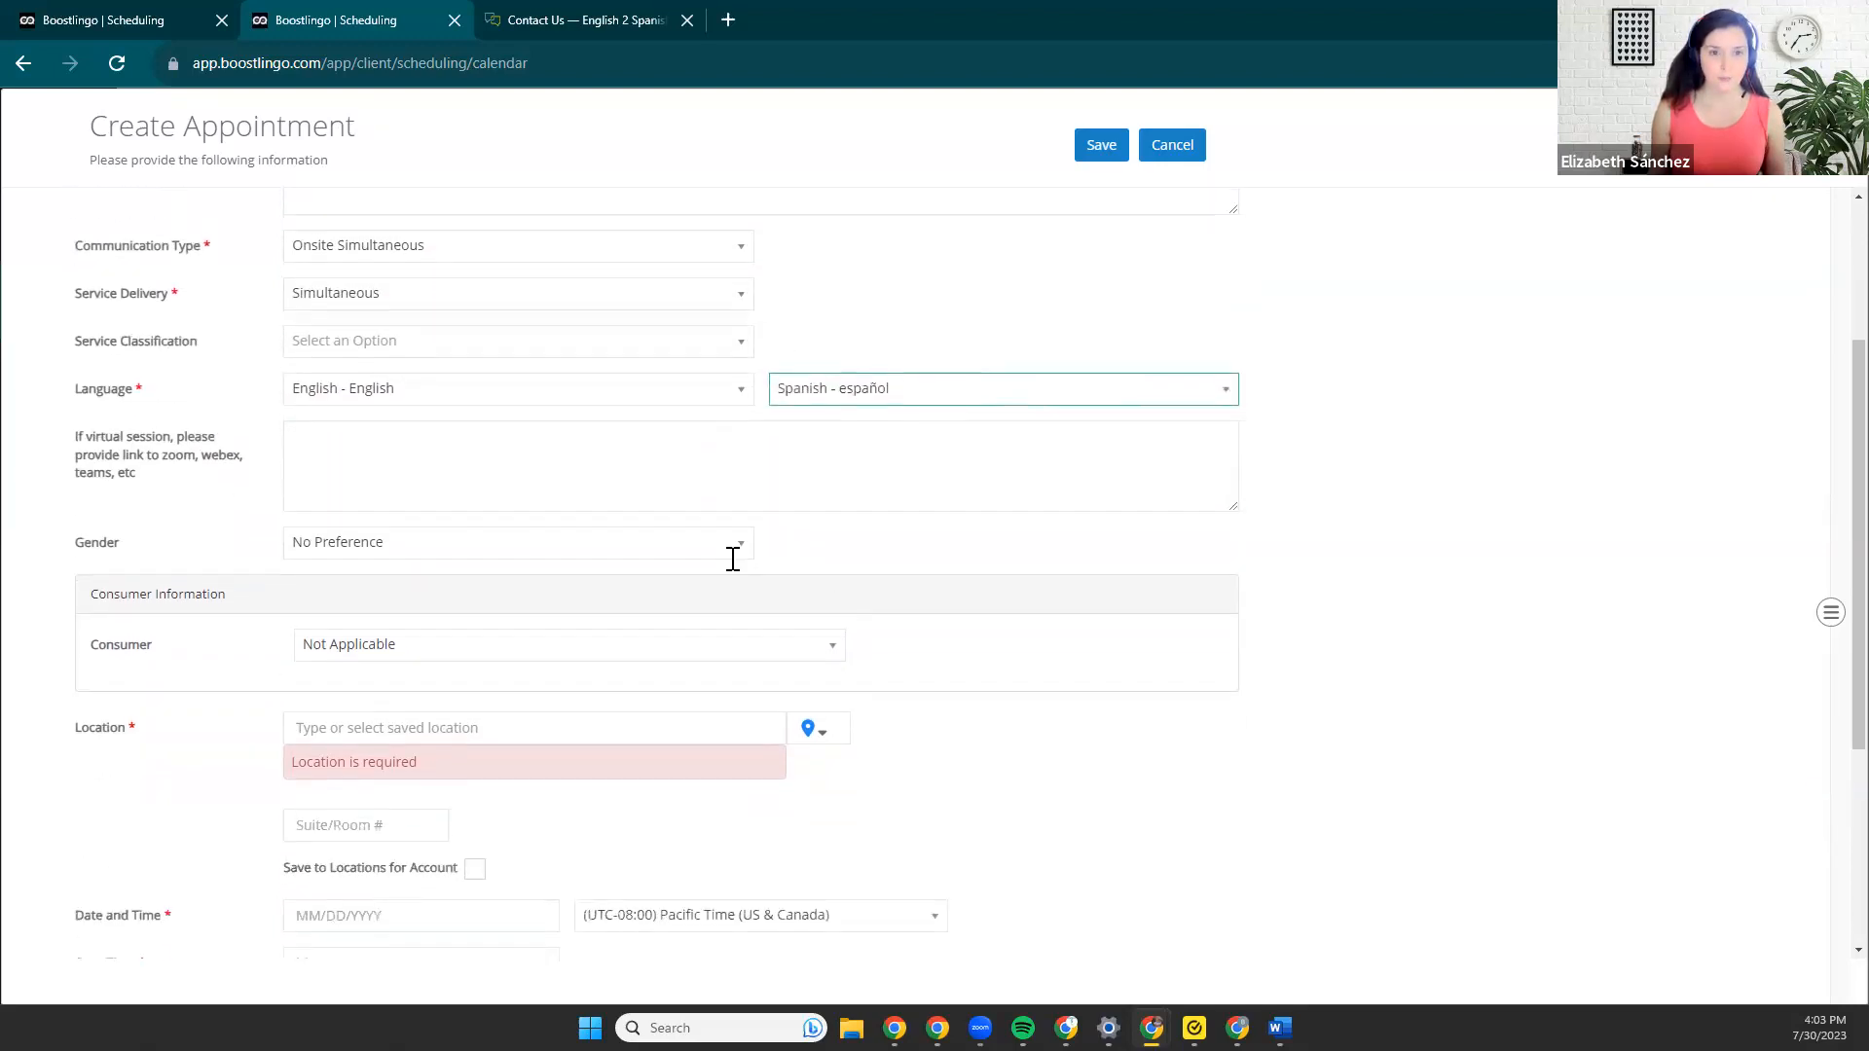
scroll(347, 447, up, 1)
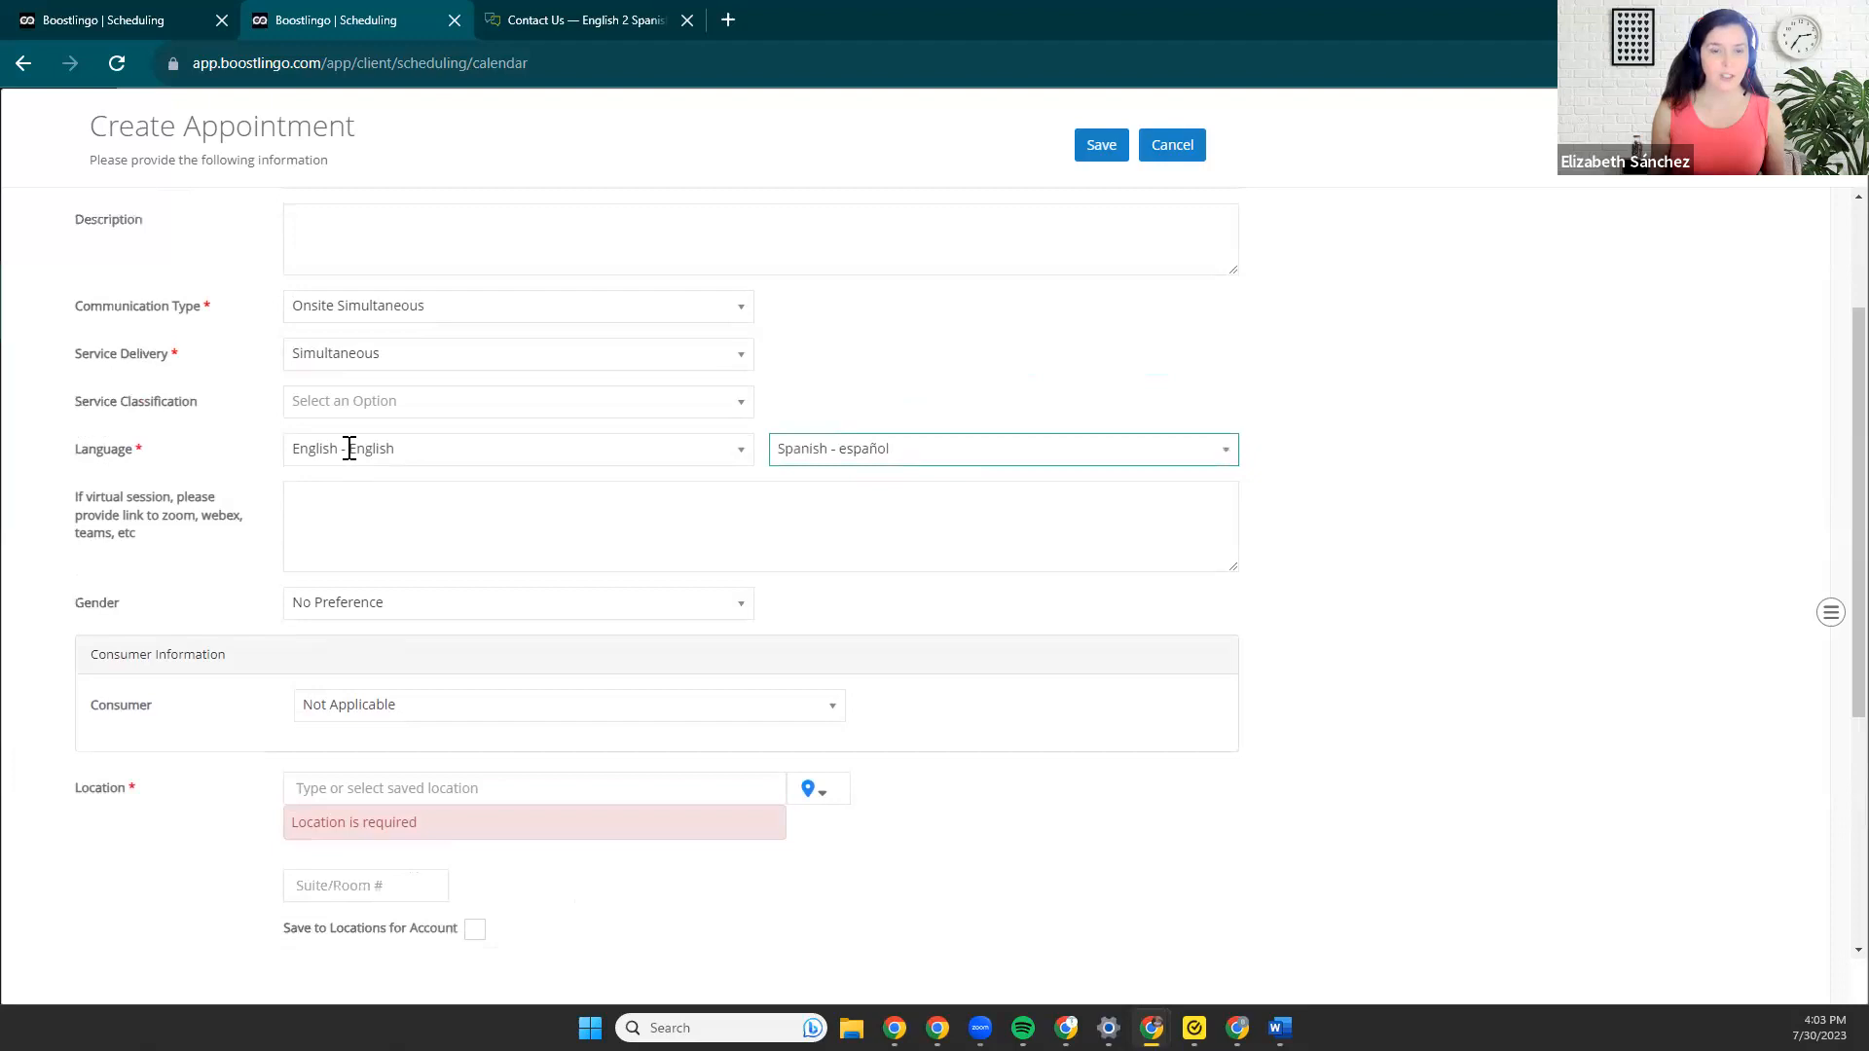
click(311, 524)
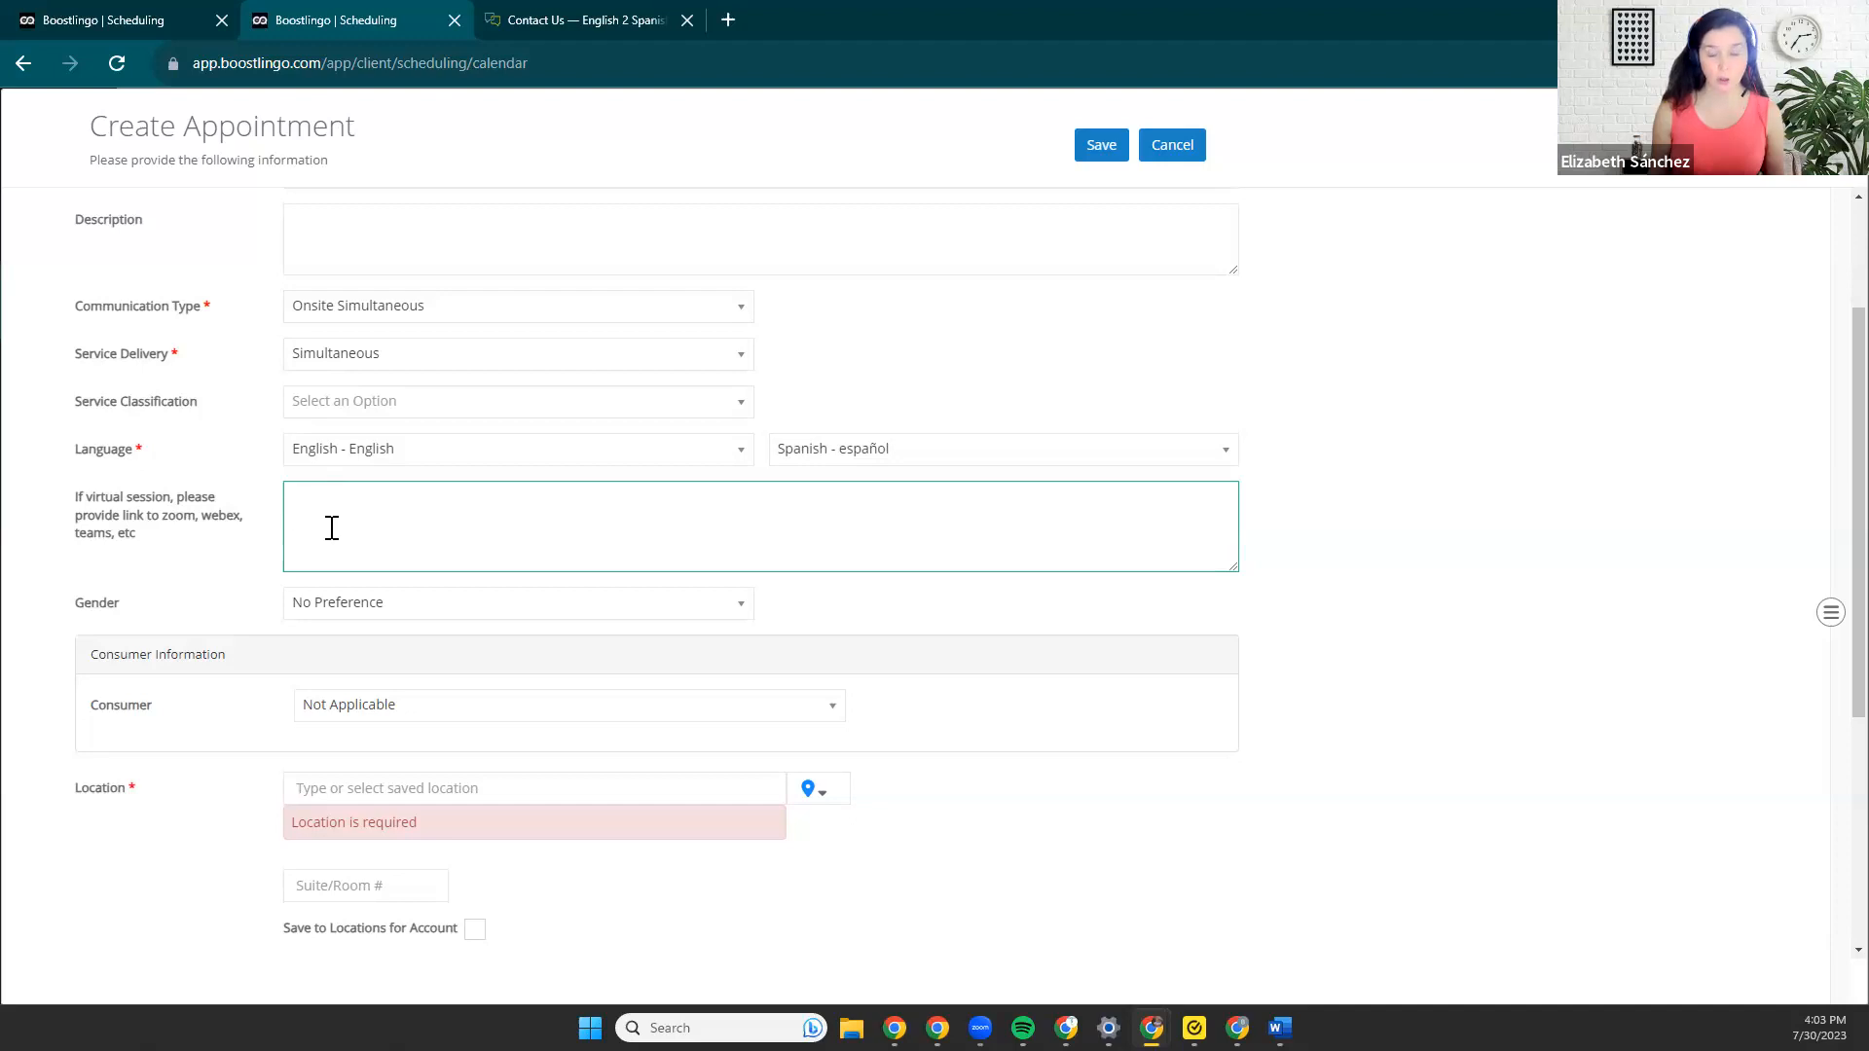
scroll(331, 527, down, 2)
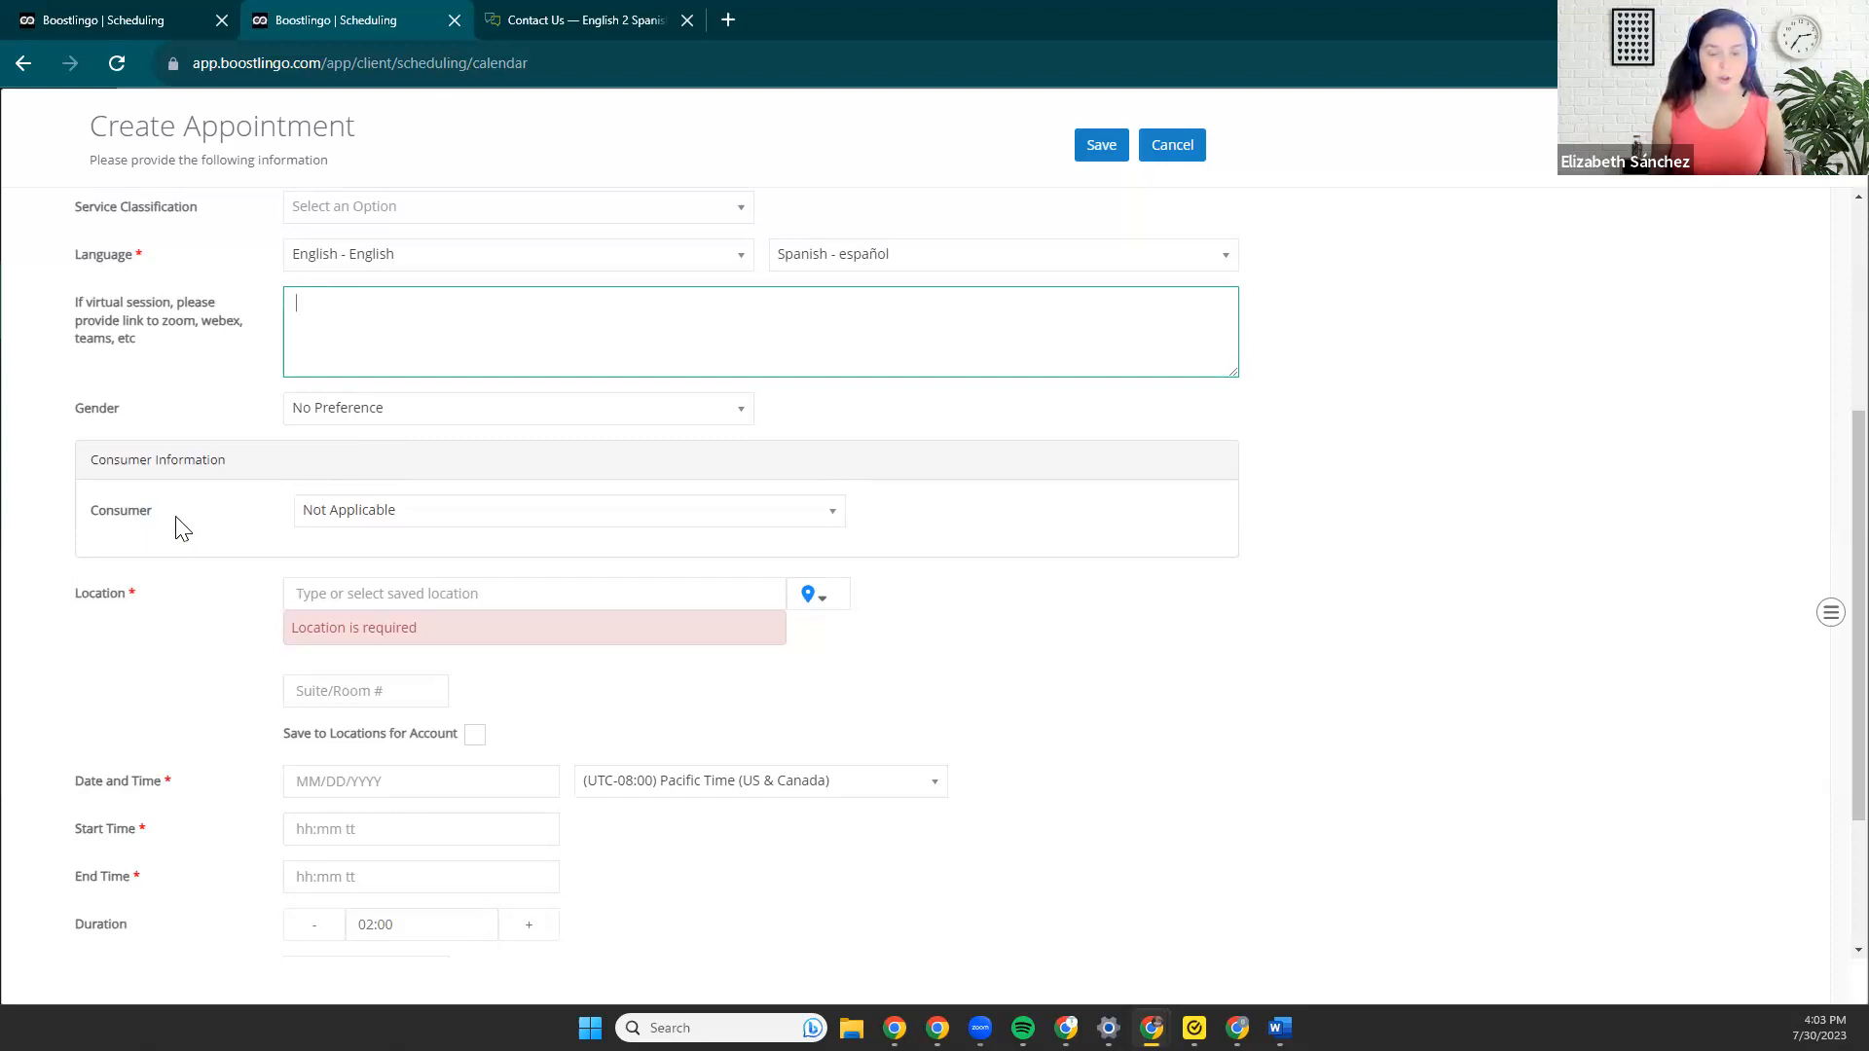
click(334, 512)
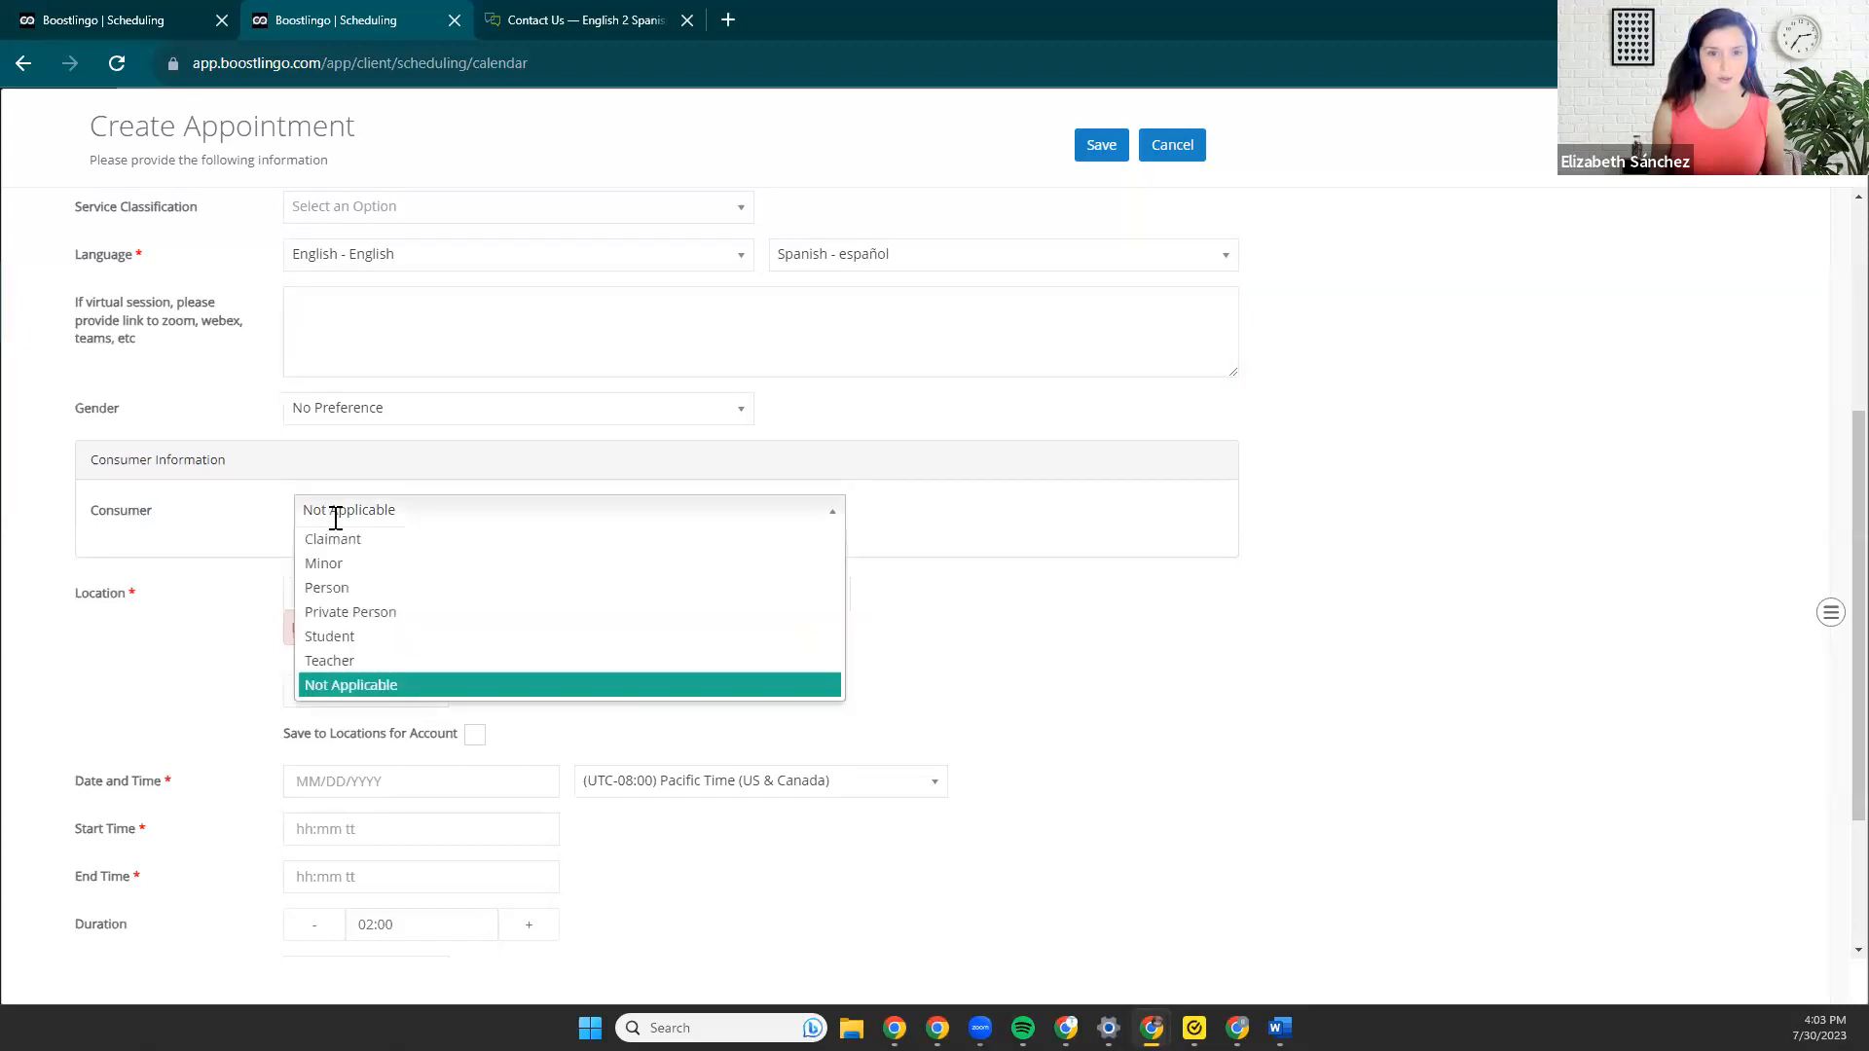
click(334, 591)
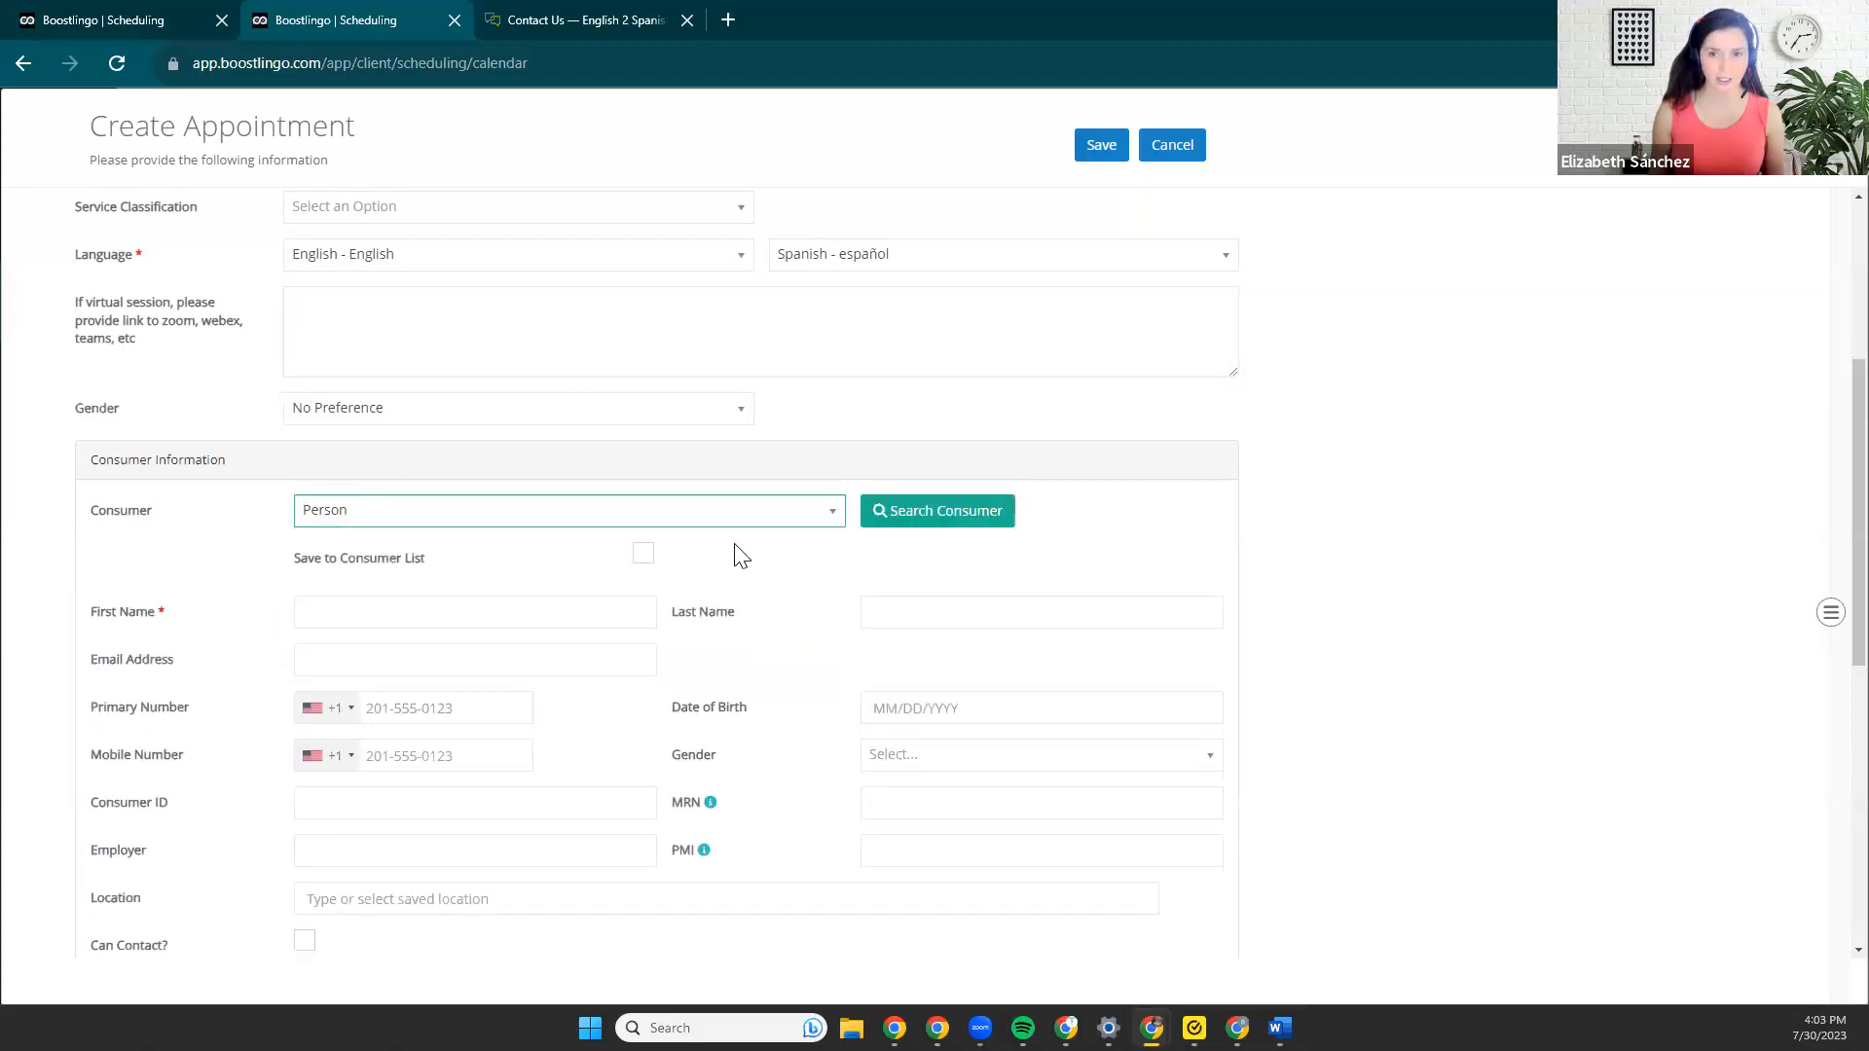
scroll(738, 555, down, 3)
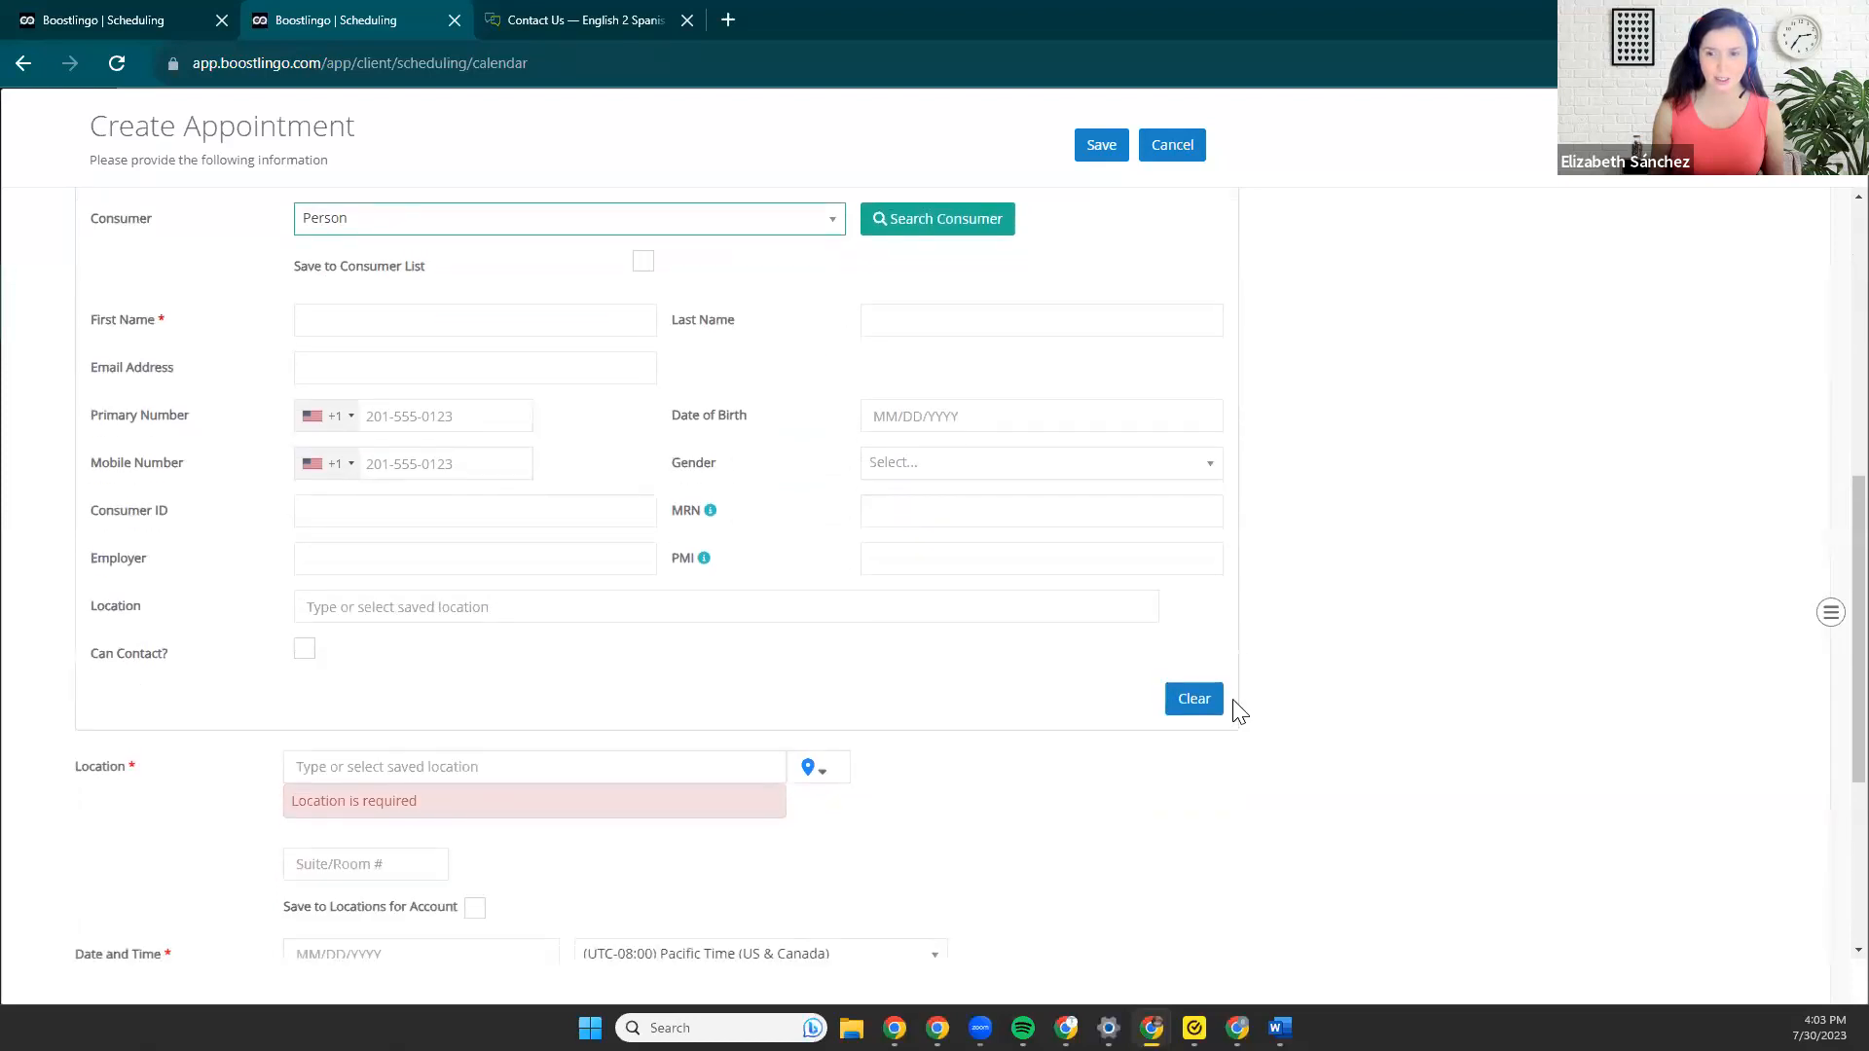
click(1192, 703)
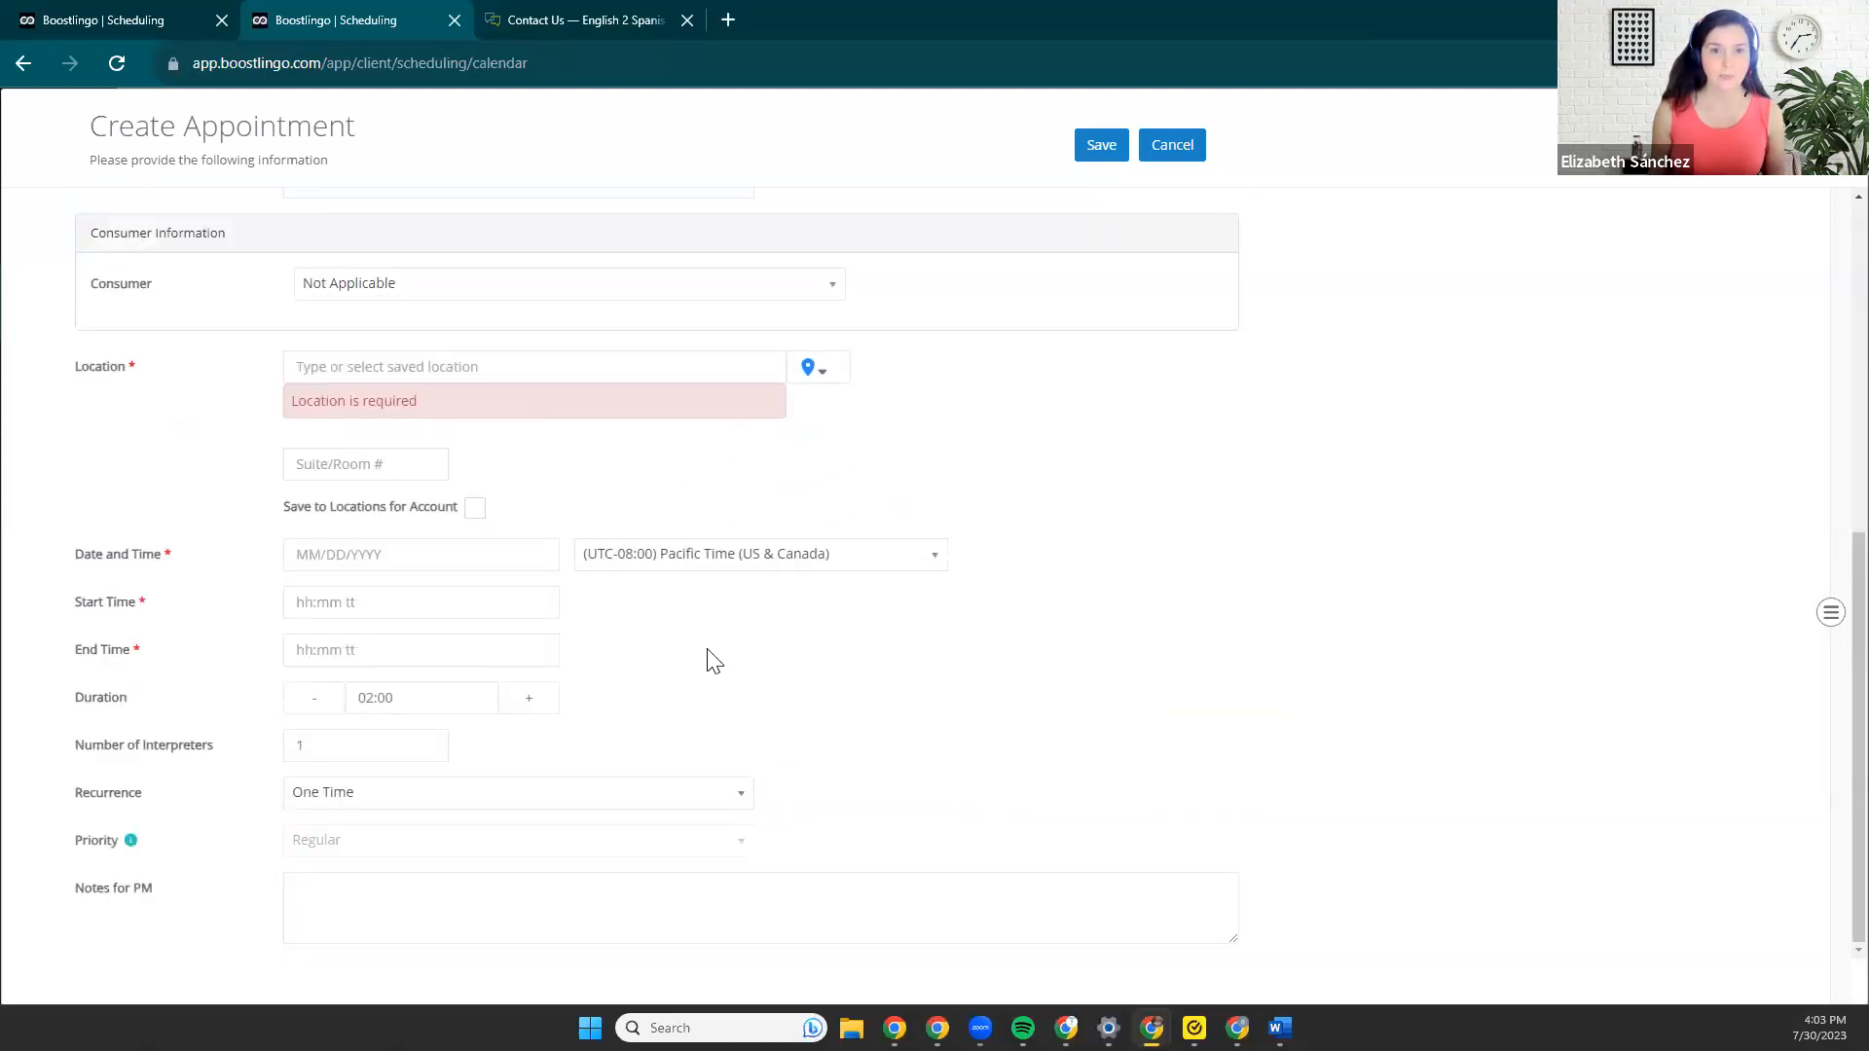
Set the appointment's location to the saved Downtown Library location.
scroll(421, 500, up, 1)
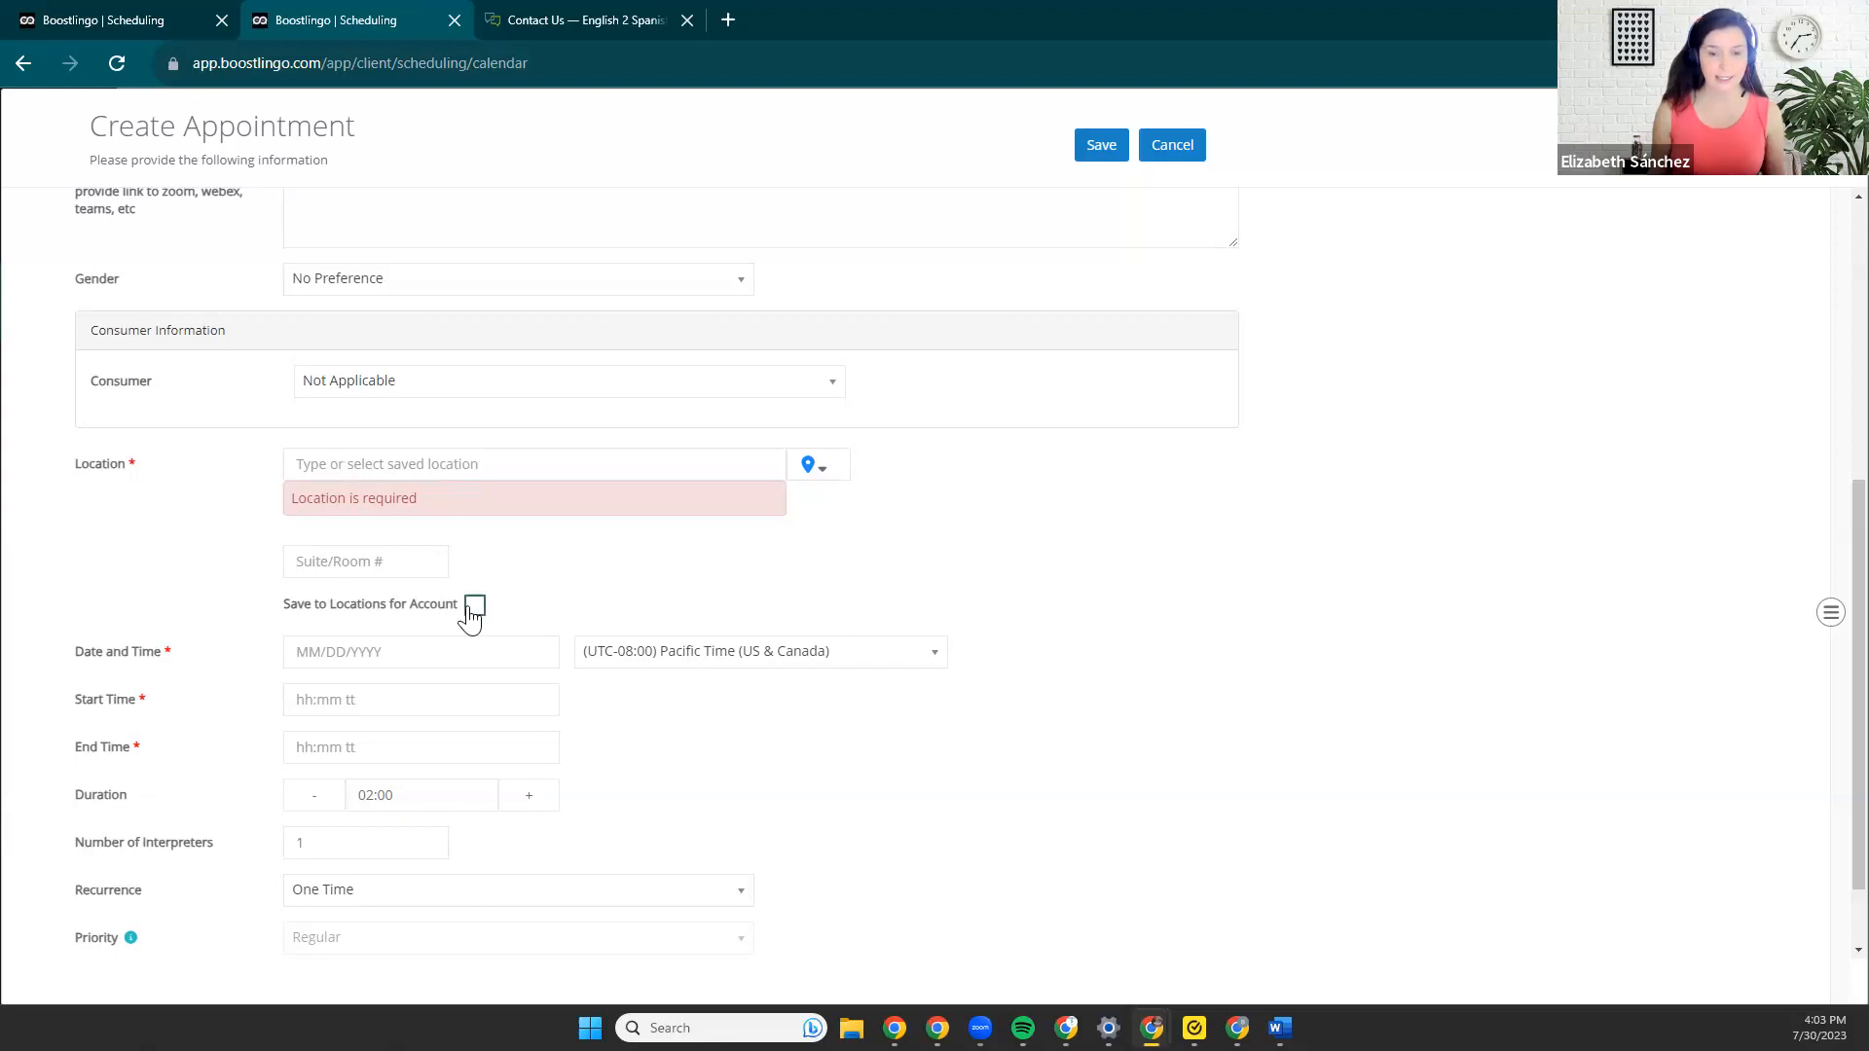
click(835, 472)
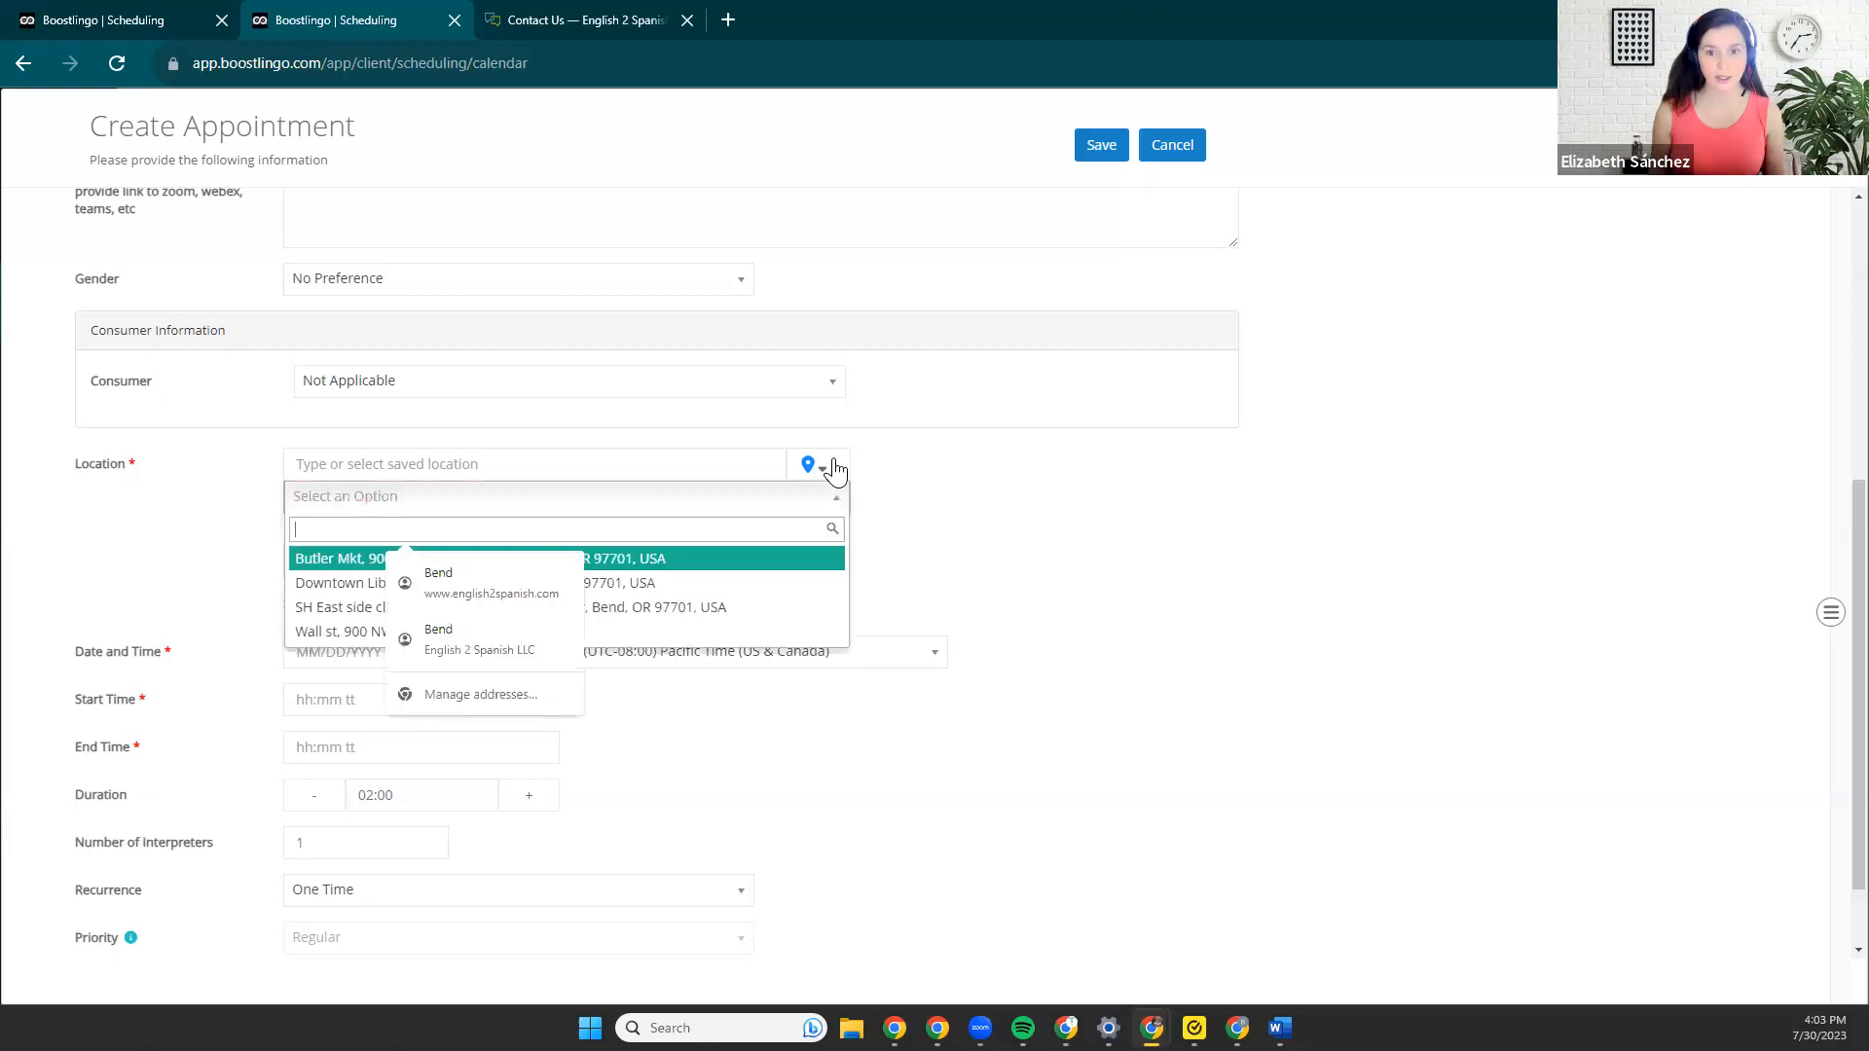
click(313, 585)
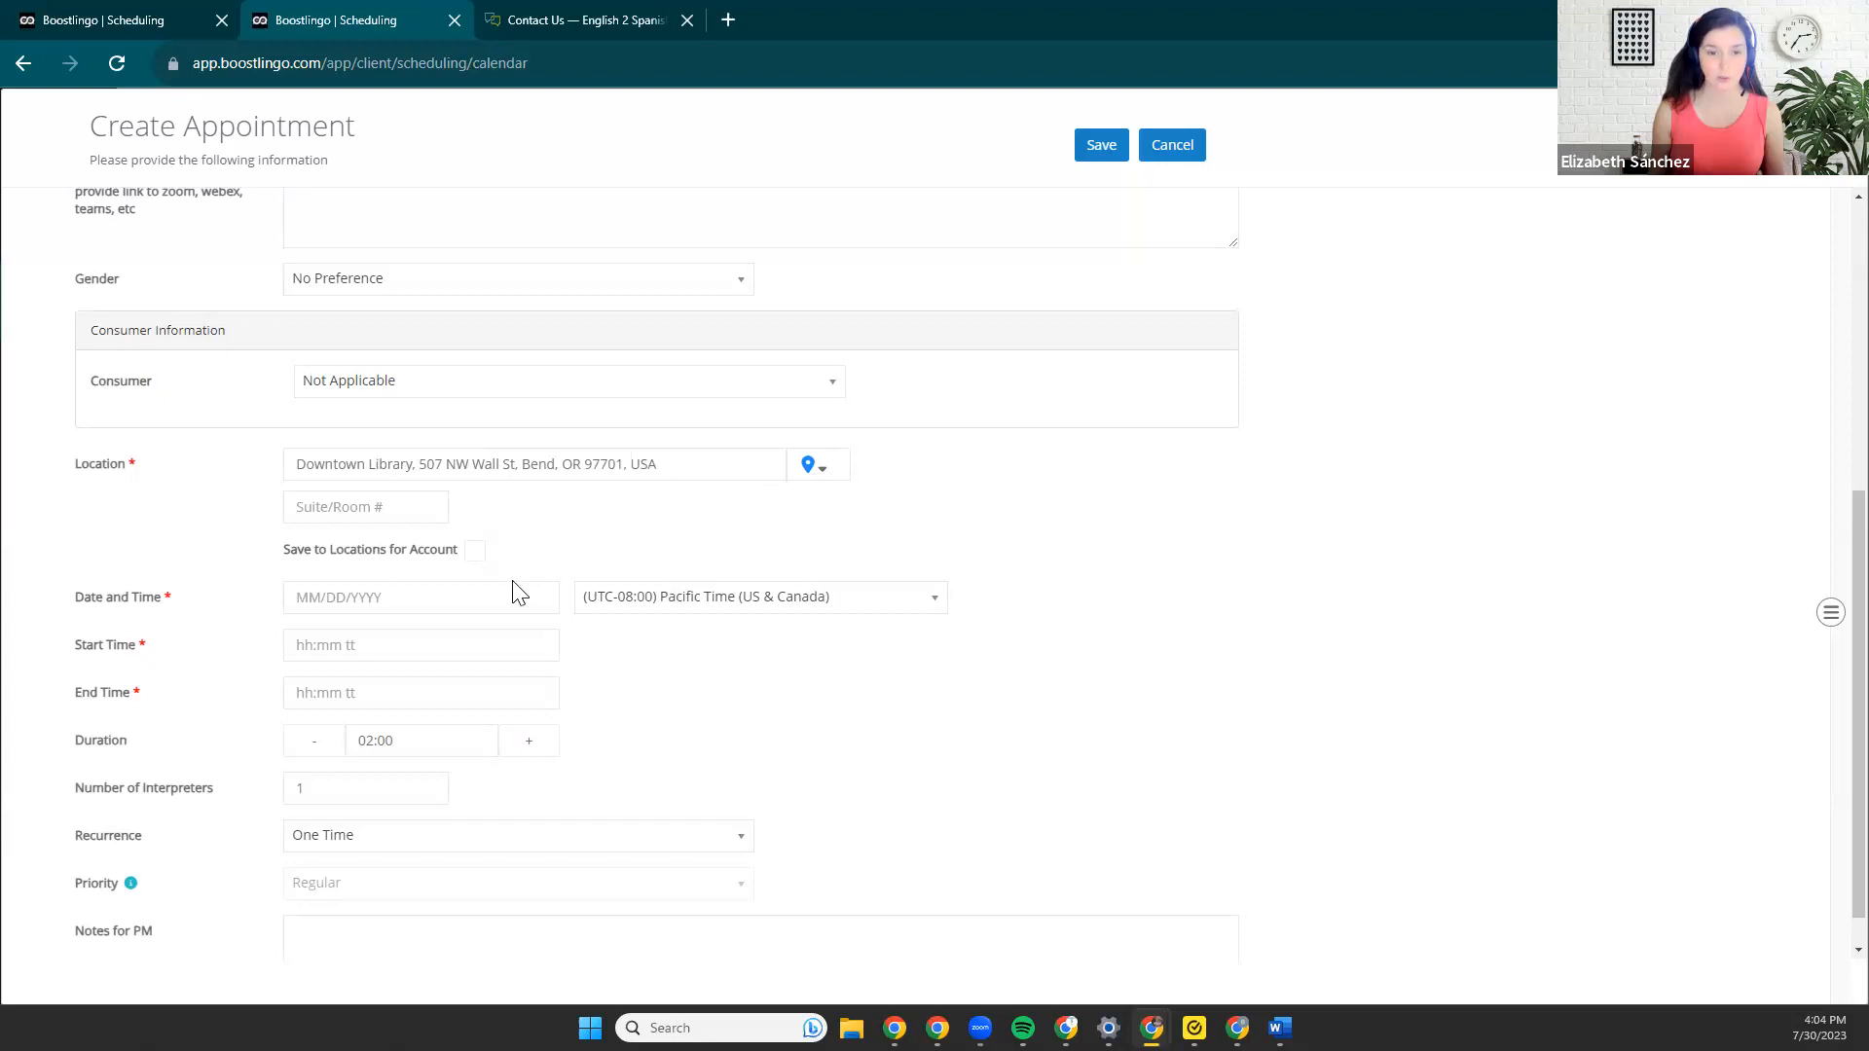
Set the appointment date to 08/24/2023.
click(401, 604)
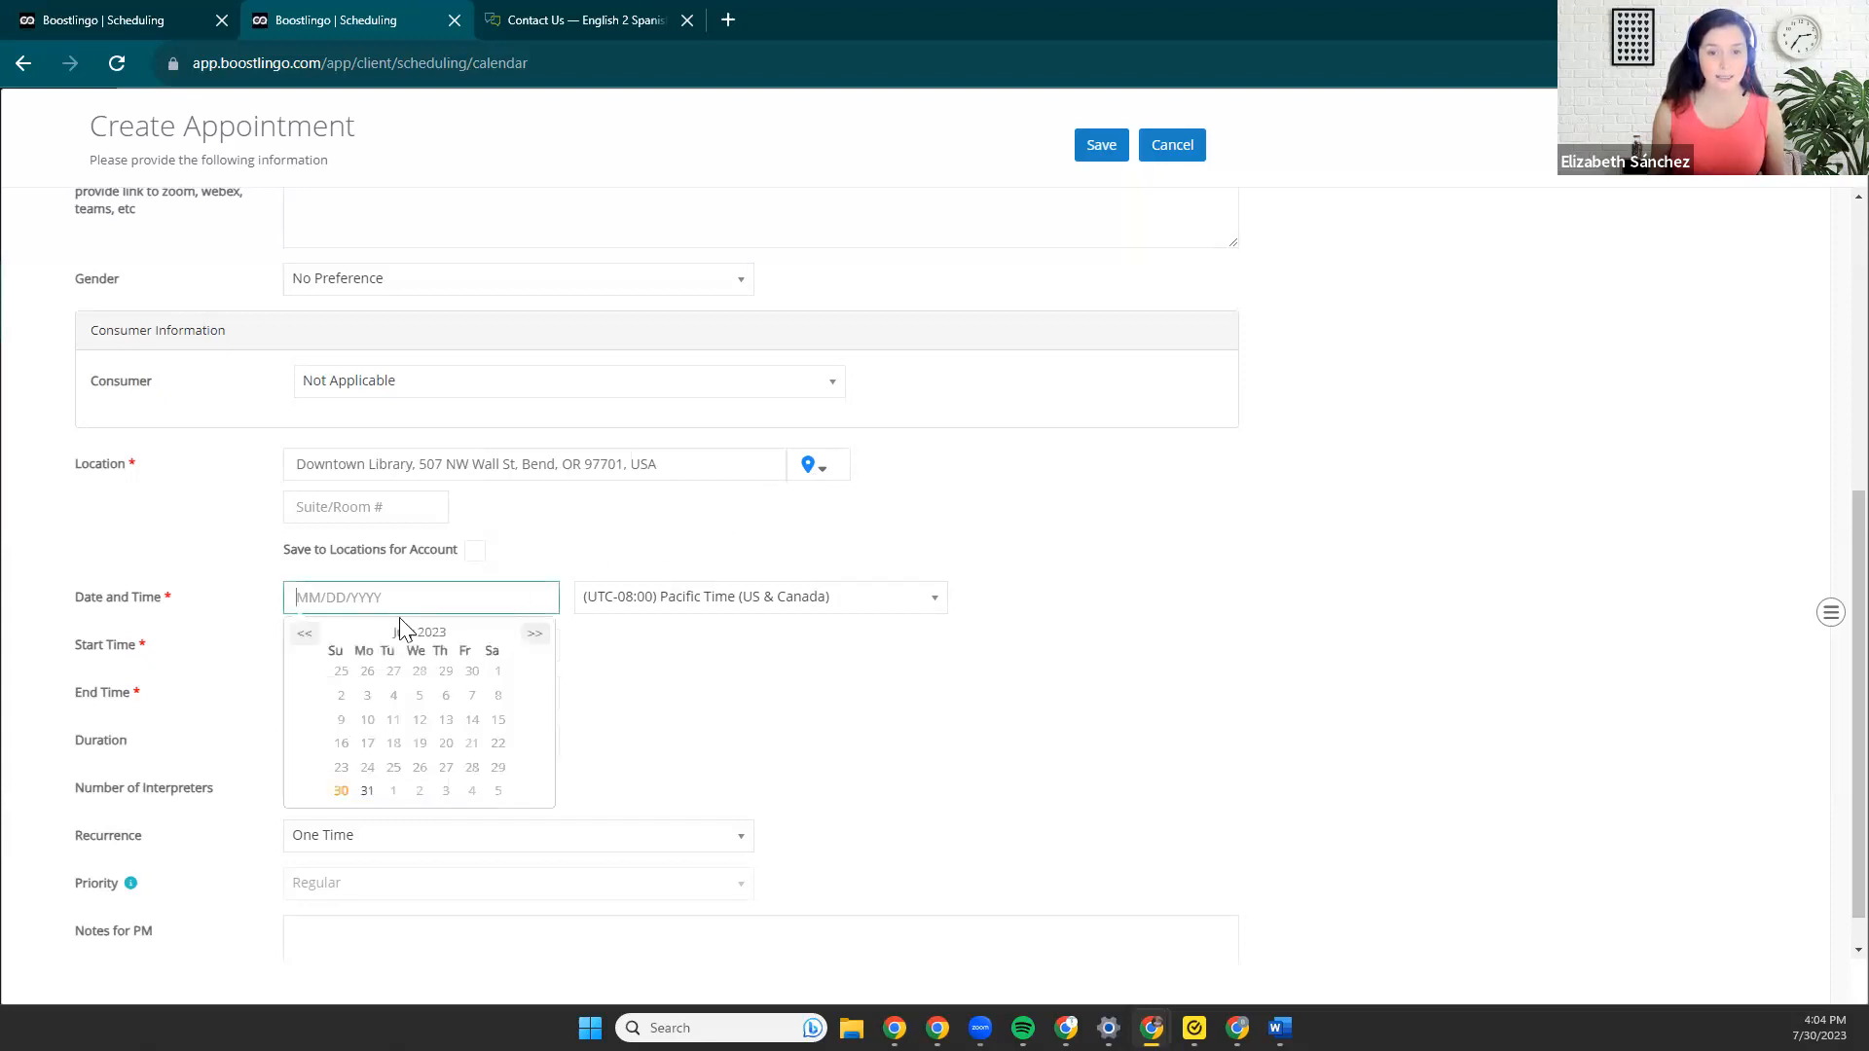
click(533, 635)
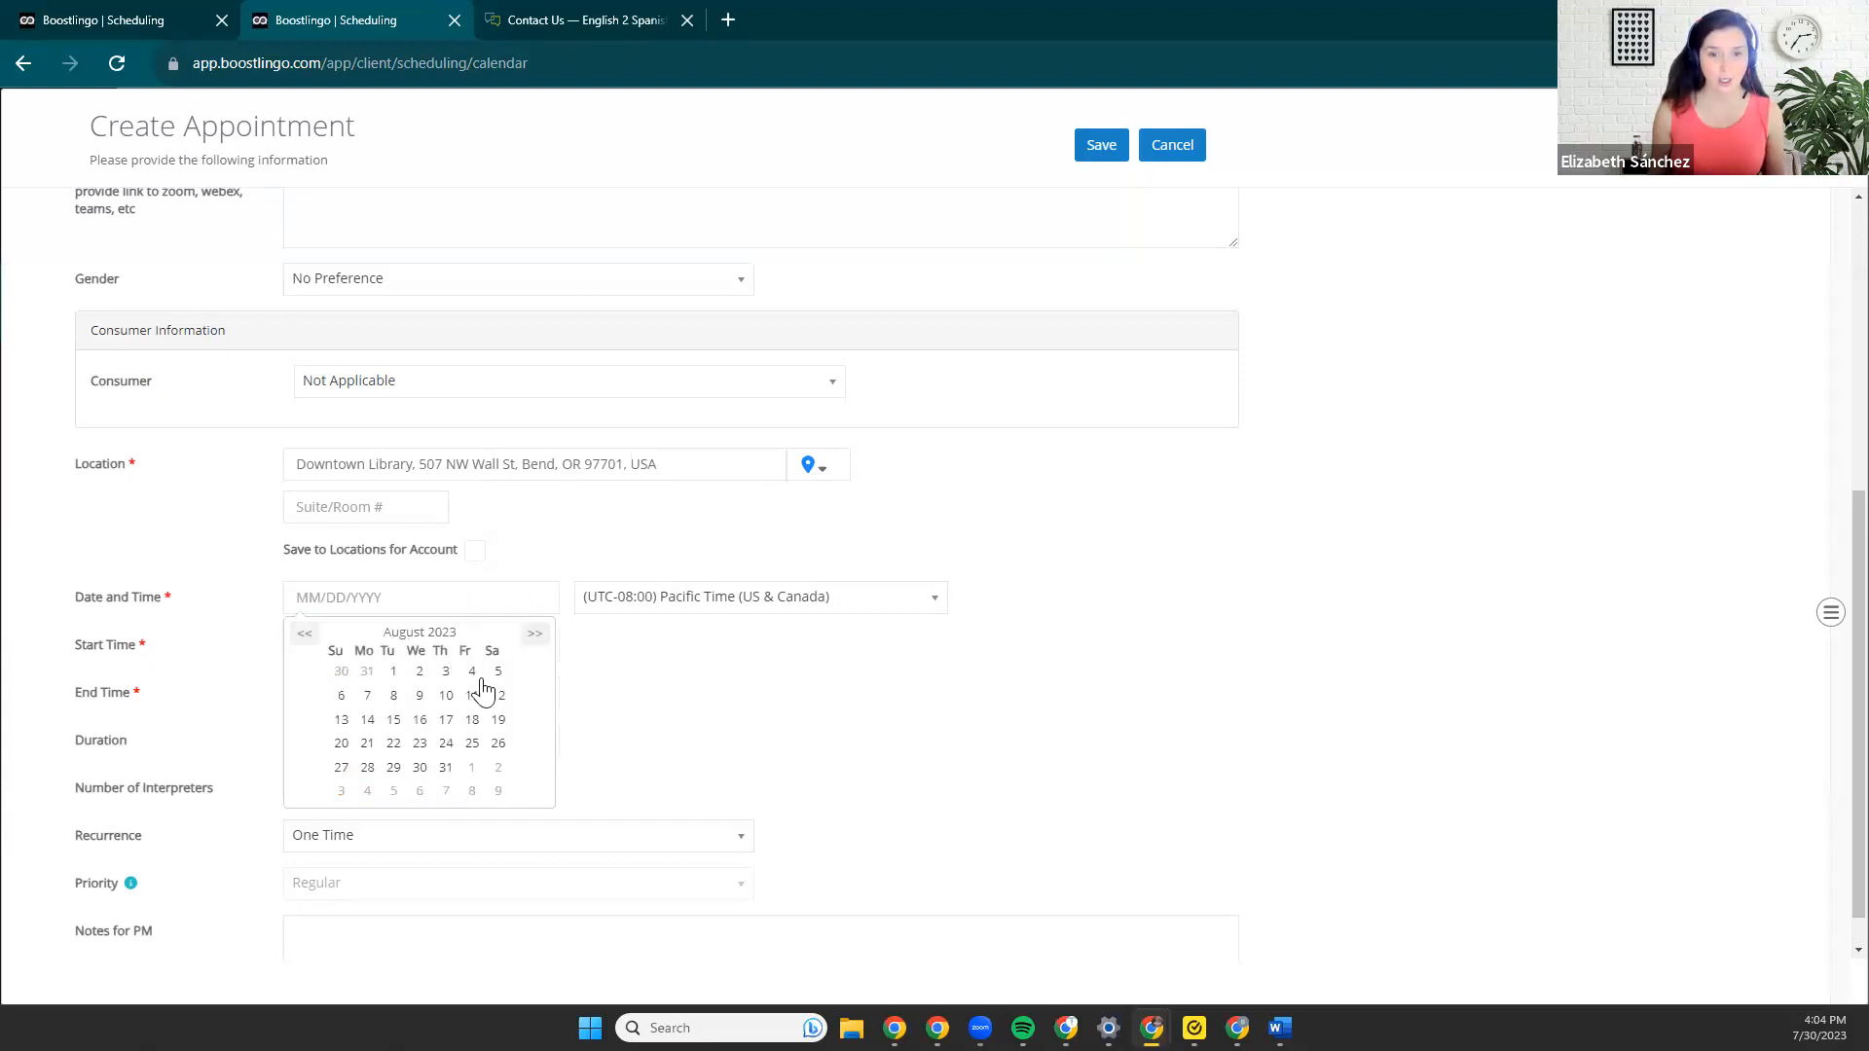
click(447, 746)
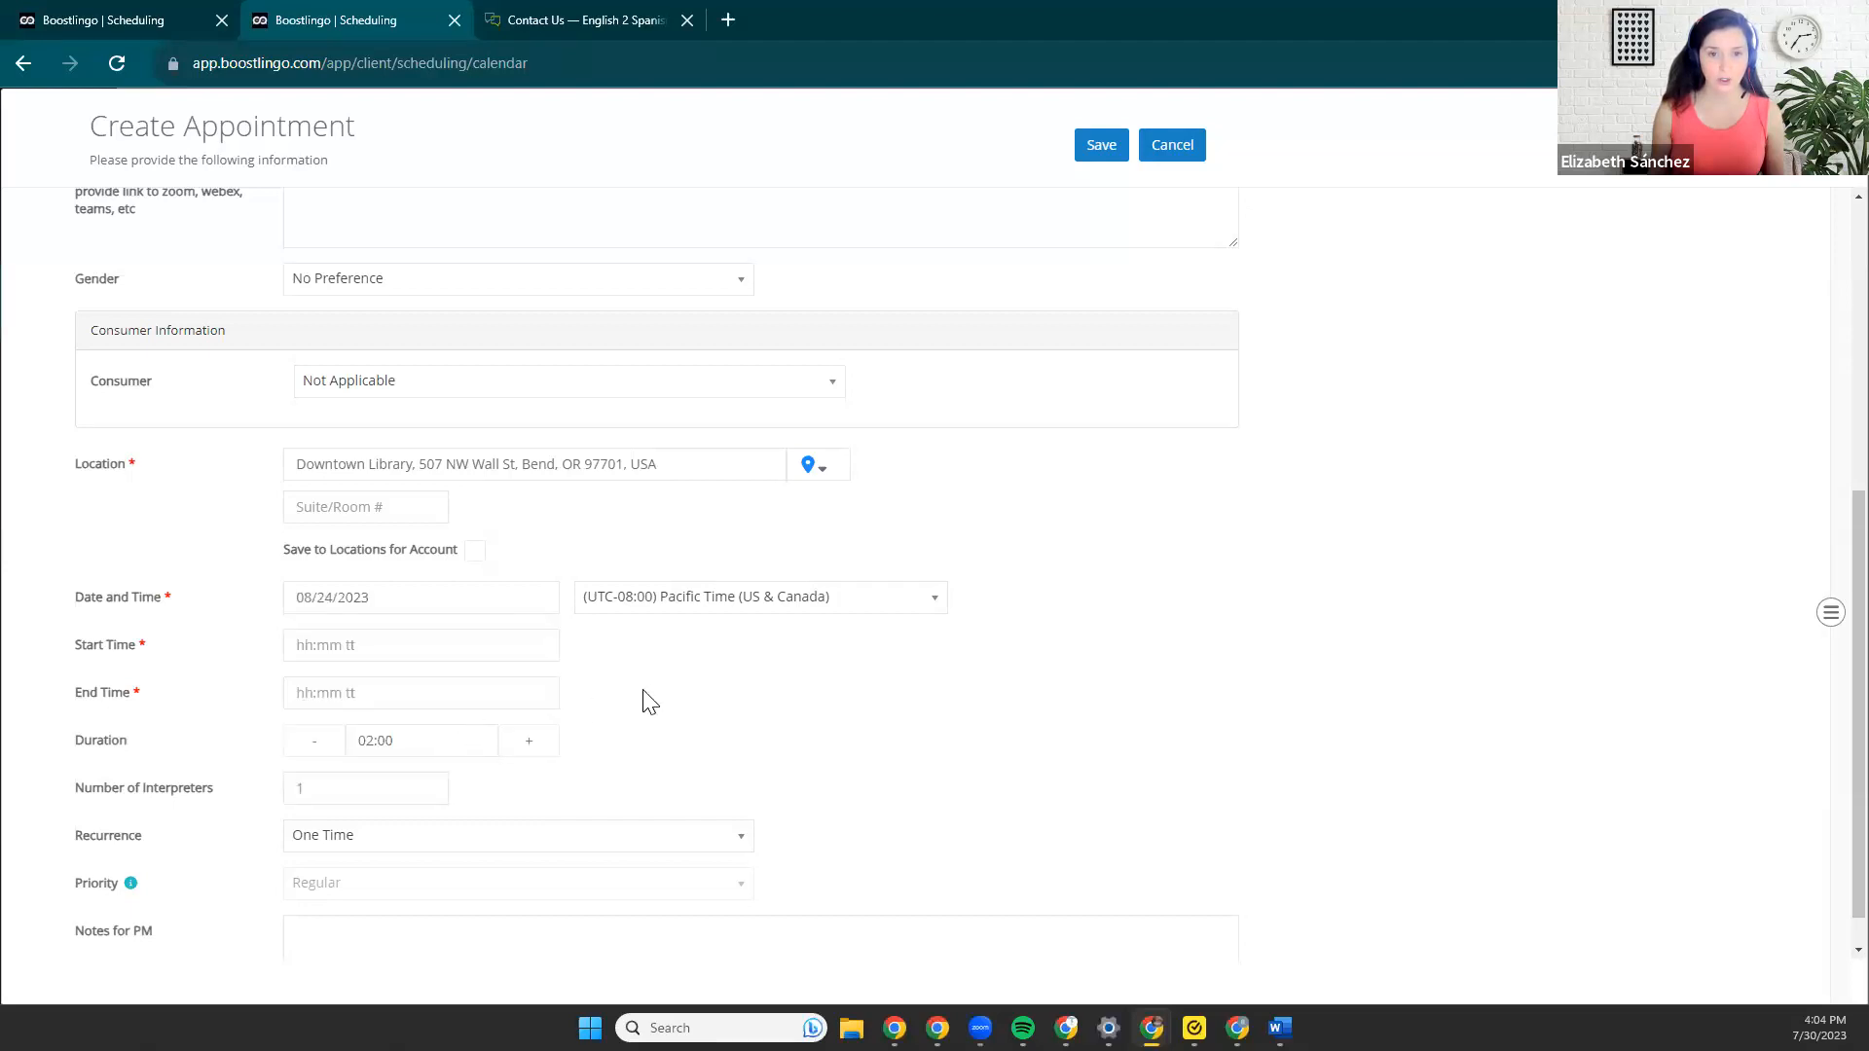
Set the appointment's start time to 12:30 PM, keeping the two-hour duration.
scroll(647, 697, down, 1)
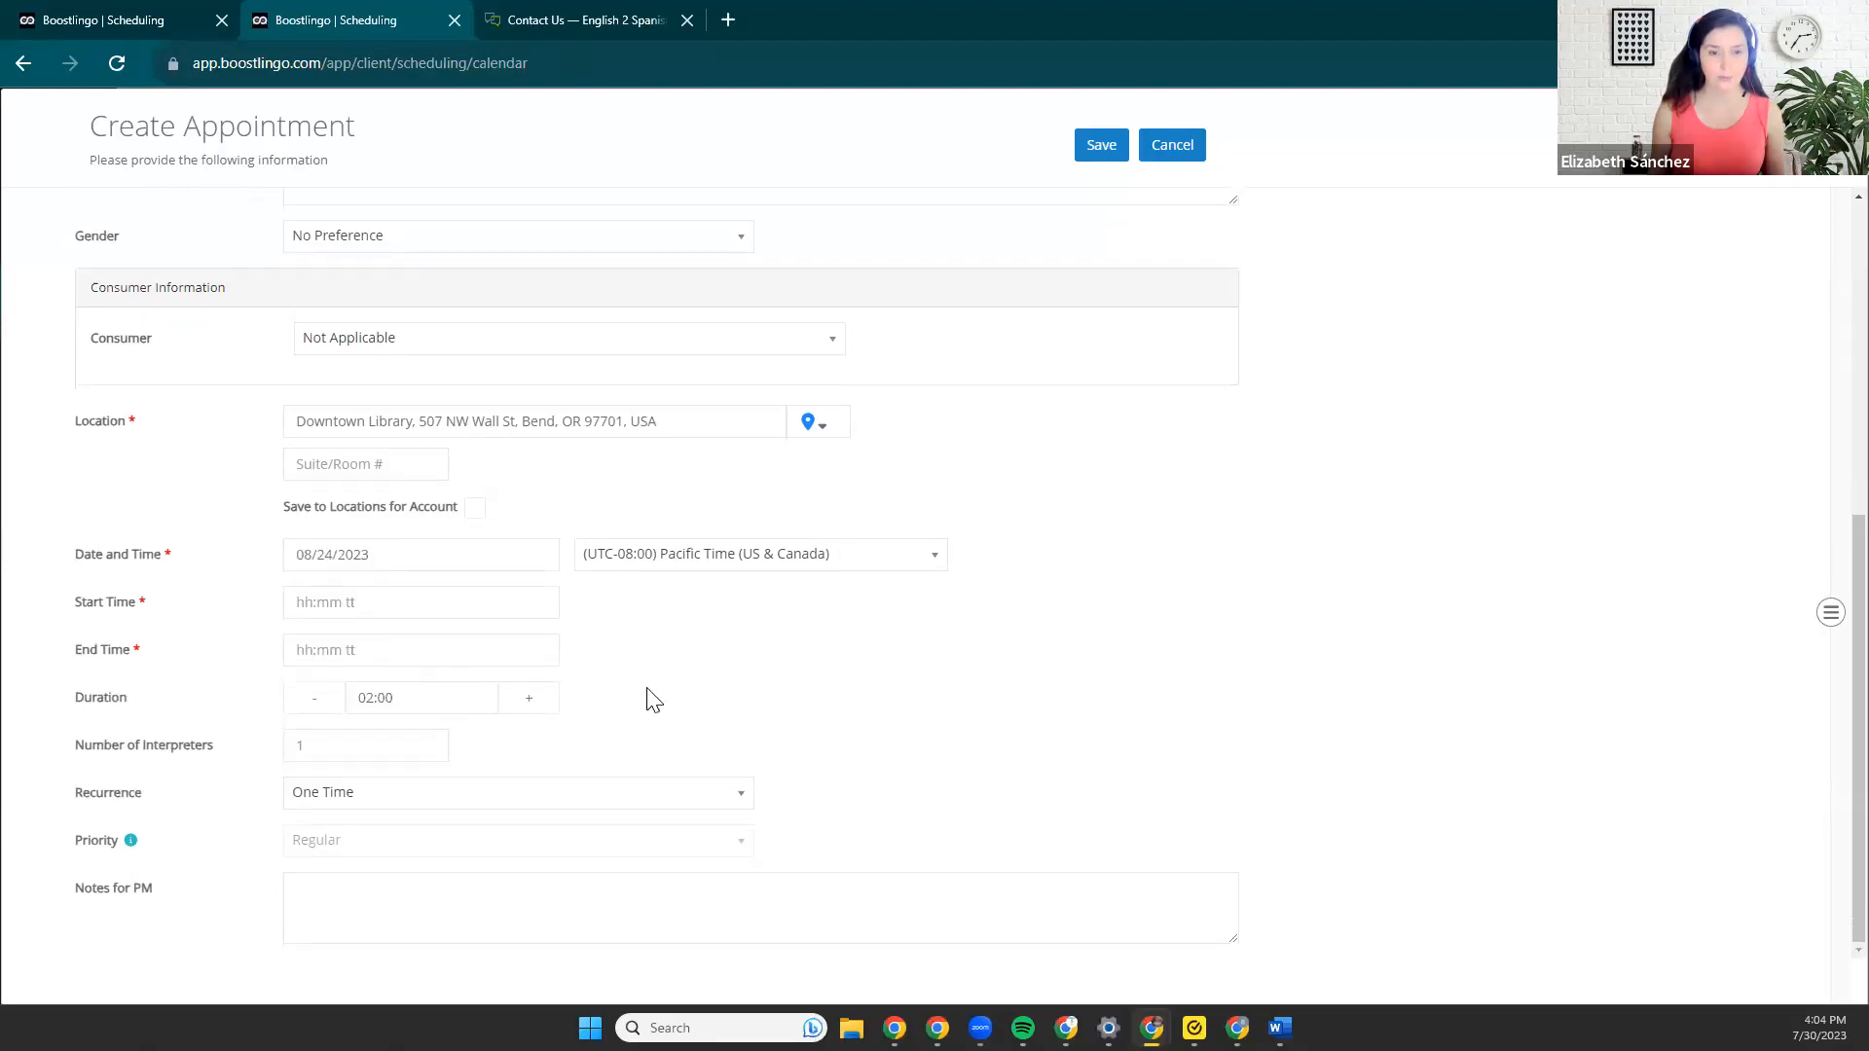
click(390, 607)
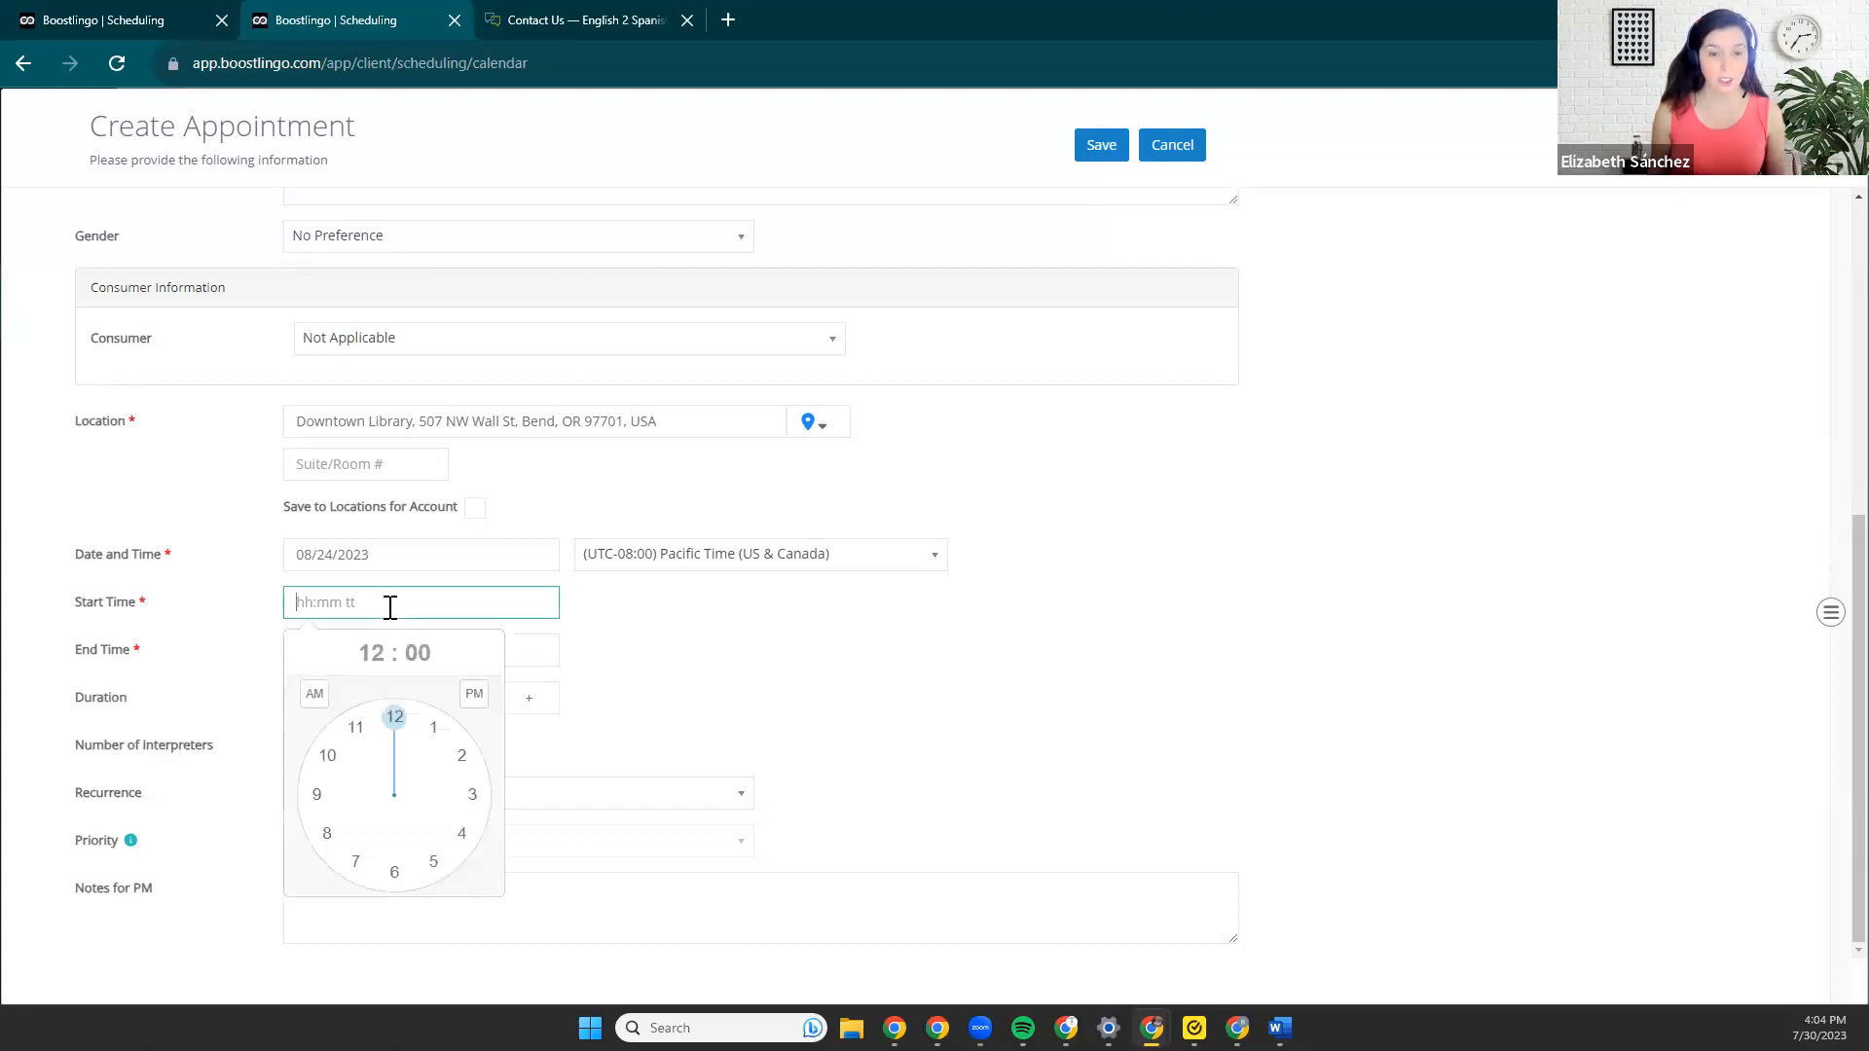
click(394, 718)
click(395, 874)
click(474, 695)
click(662, 721)
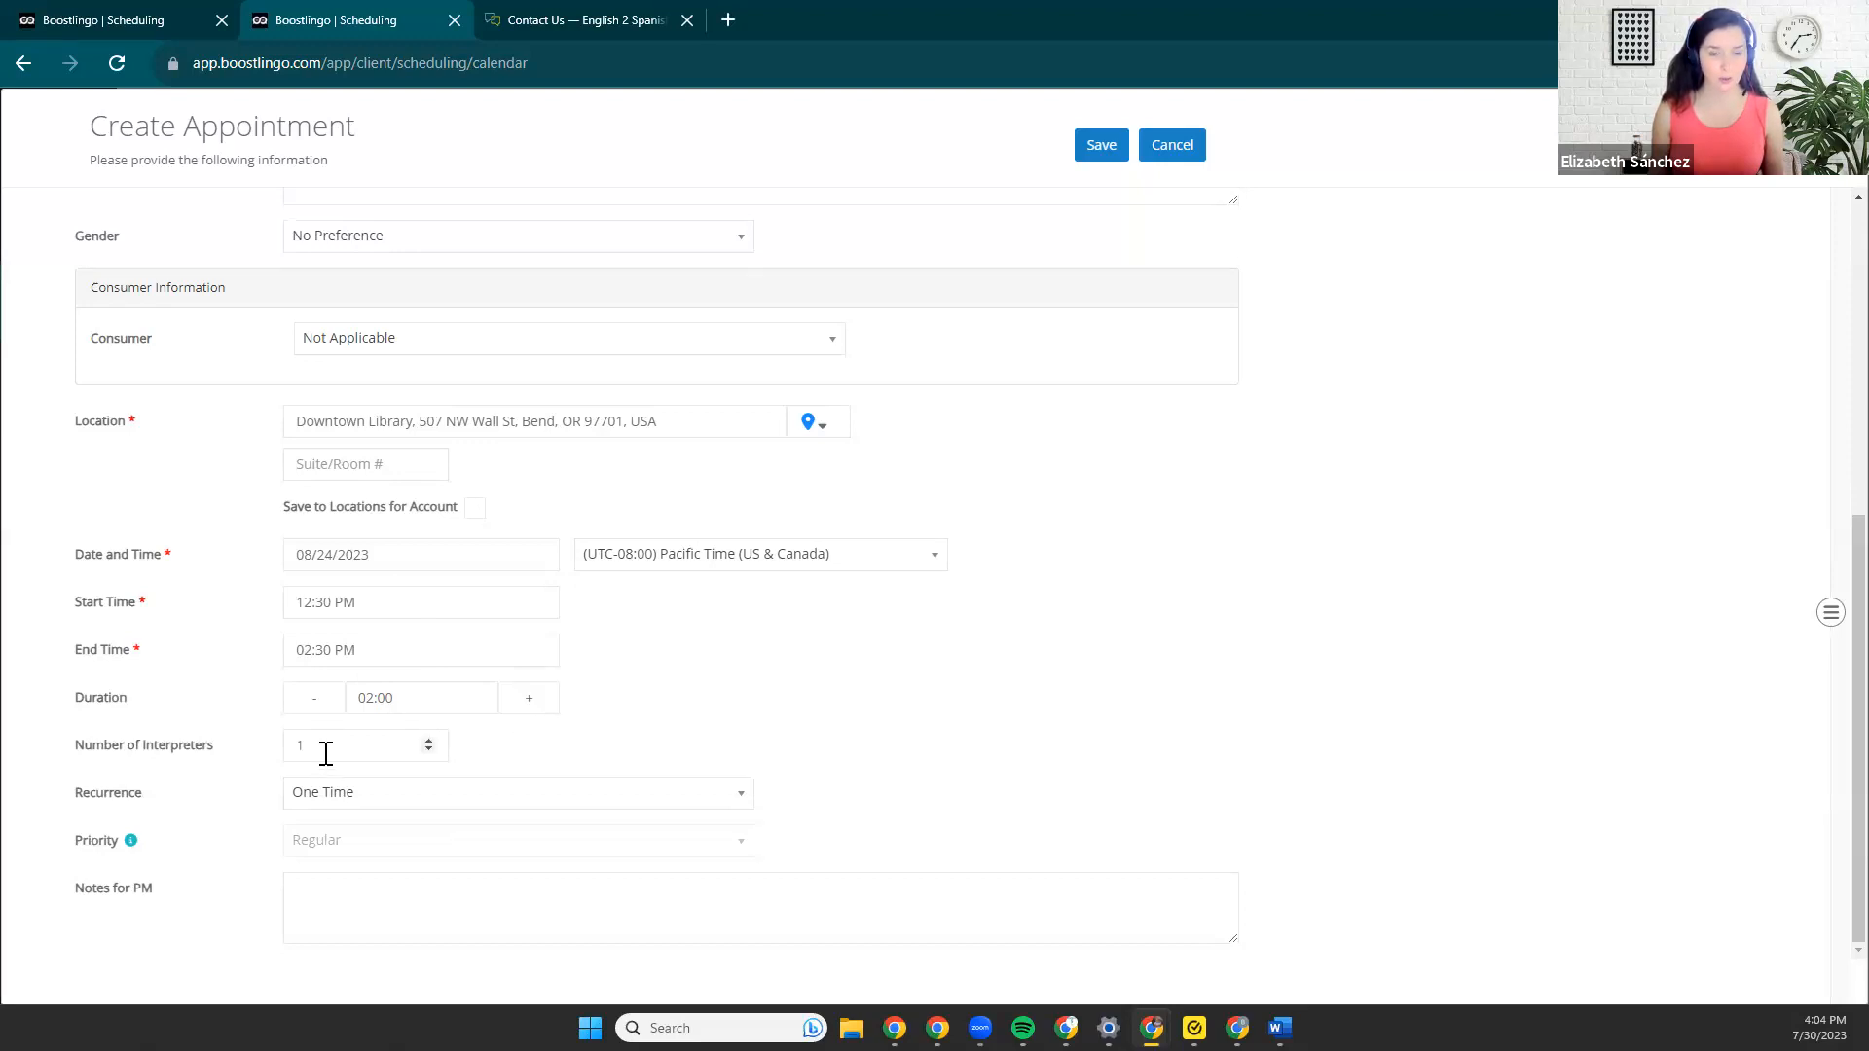
drag(179, 899, 78, 906)
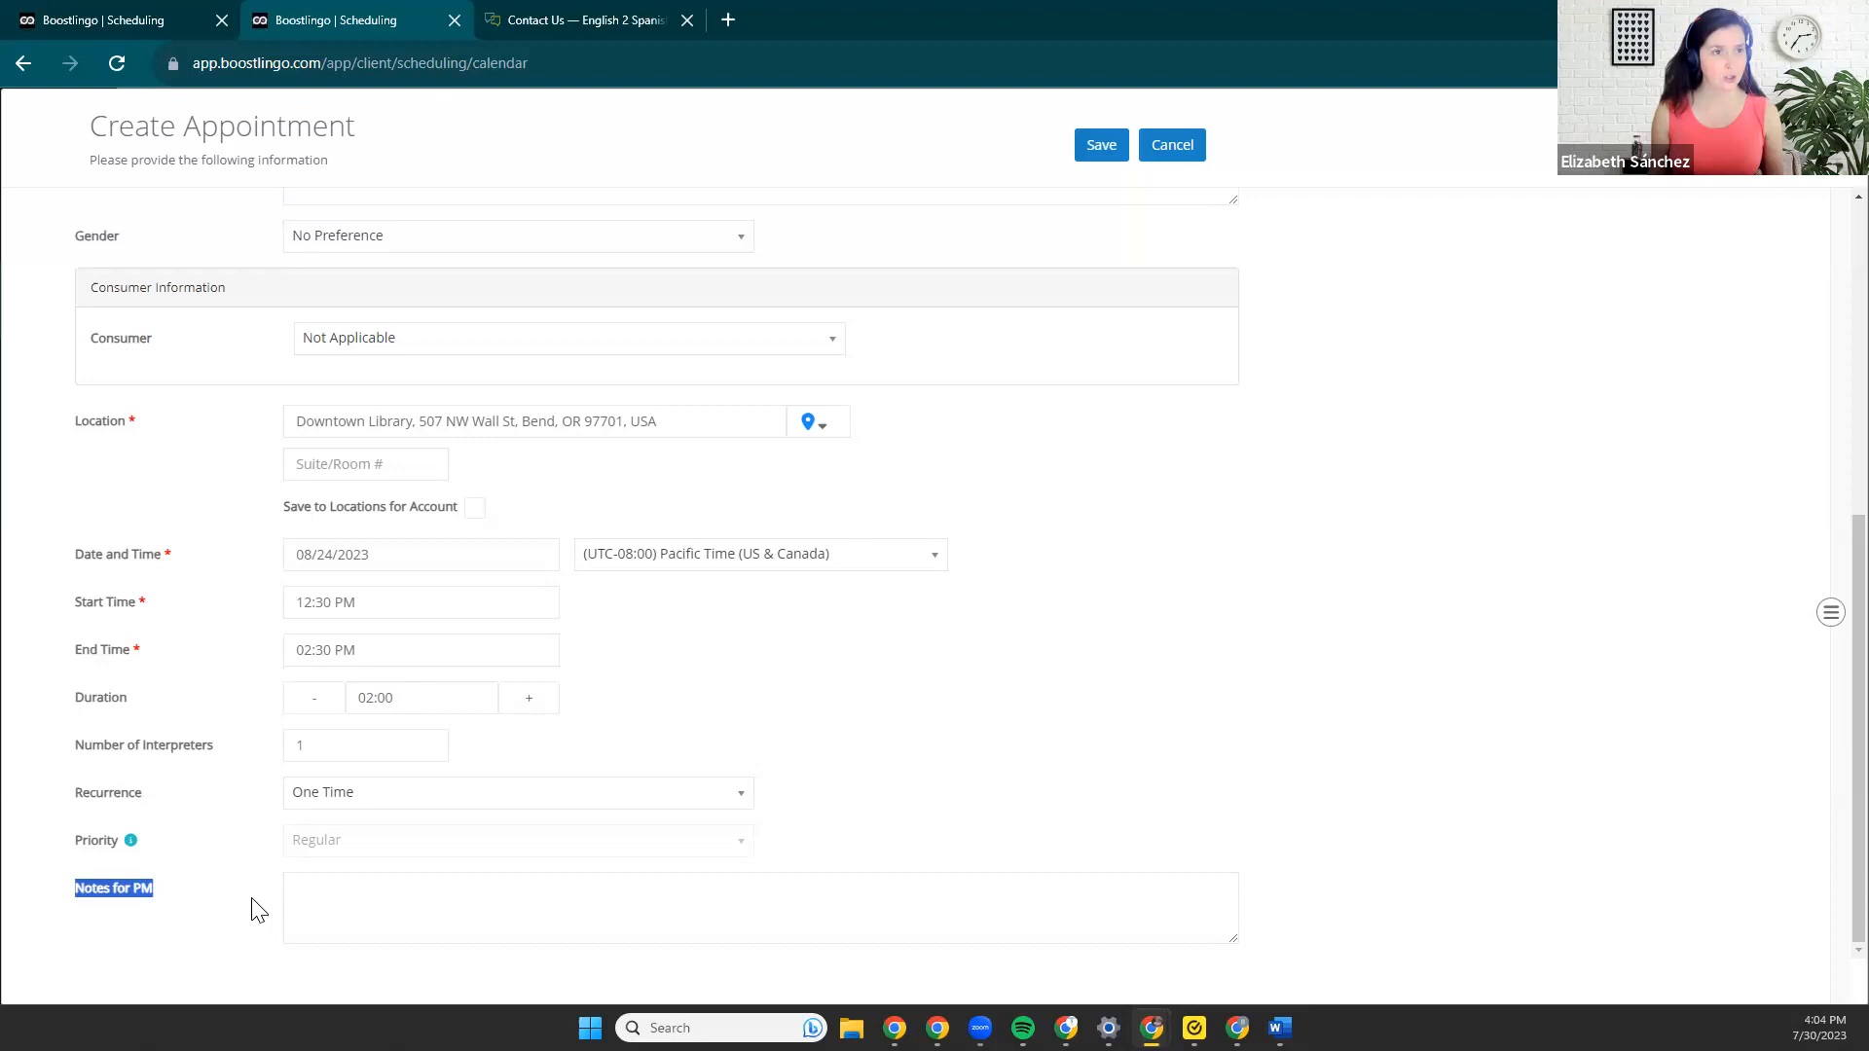
click(346, 907)
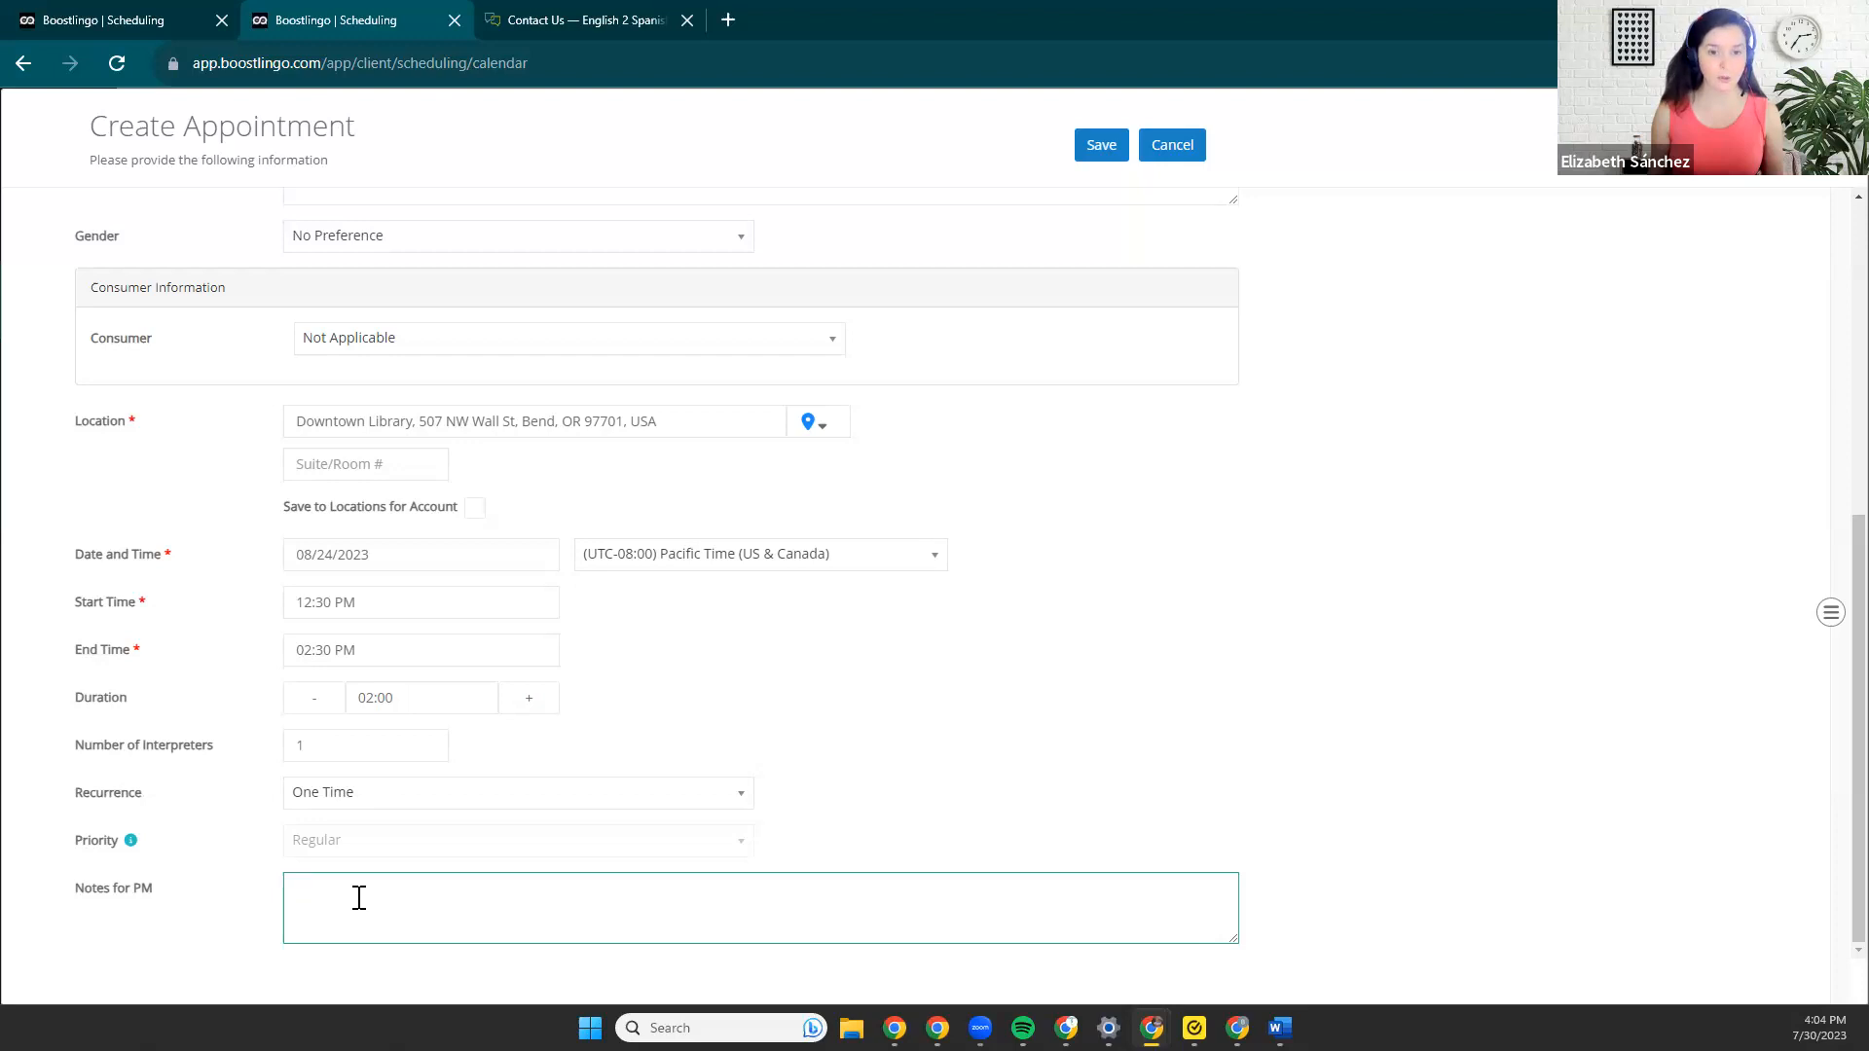
scroll(360, 898, up, 6)
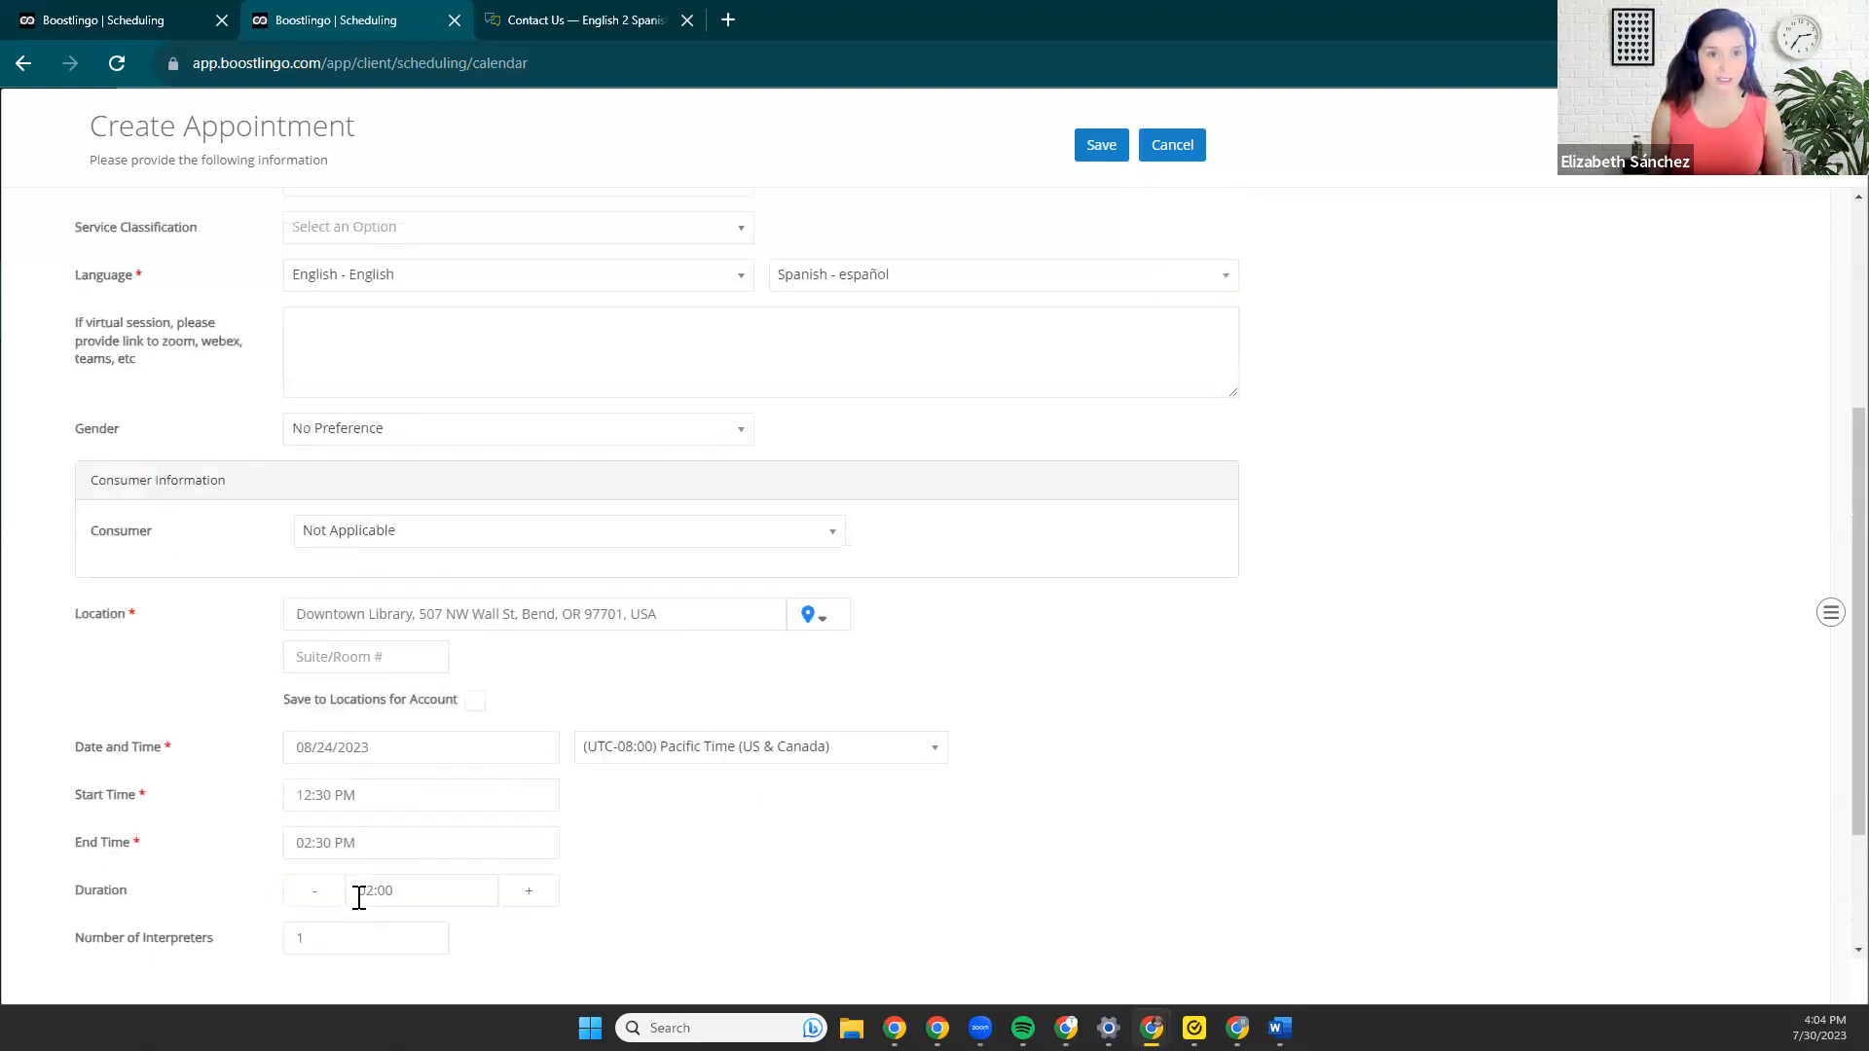
click(324, 423)
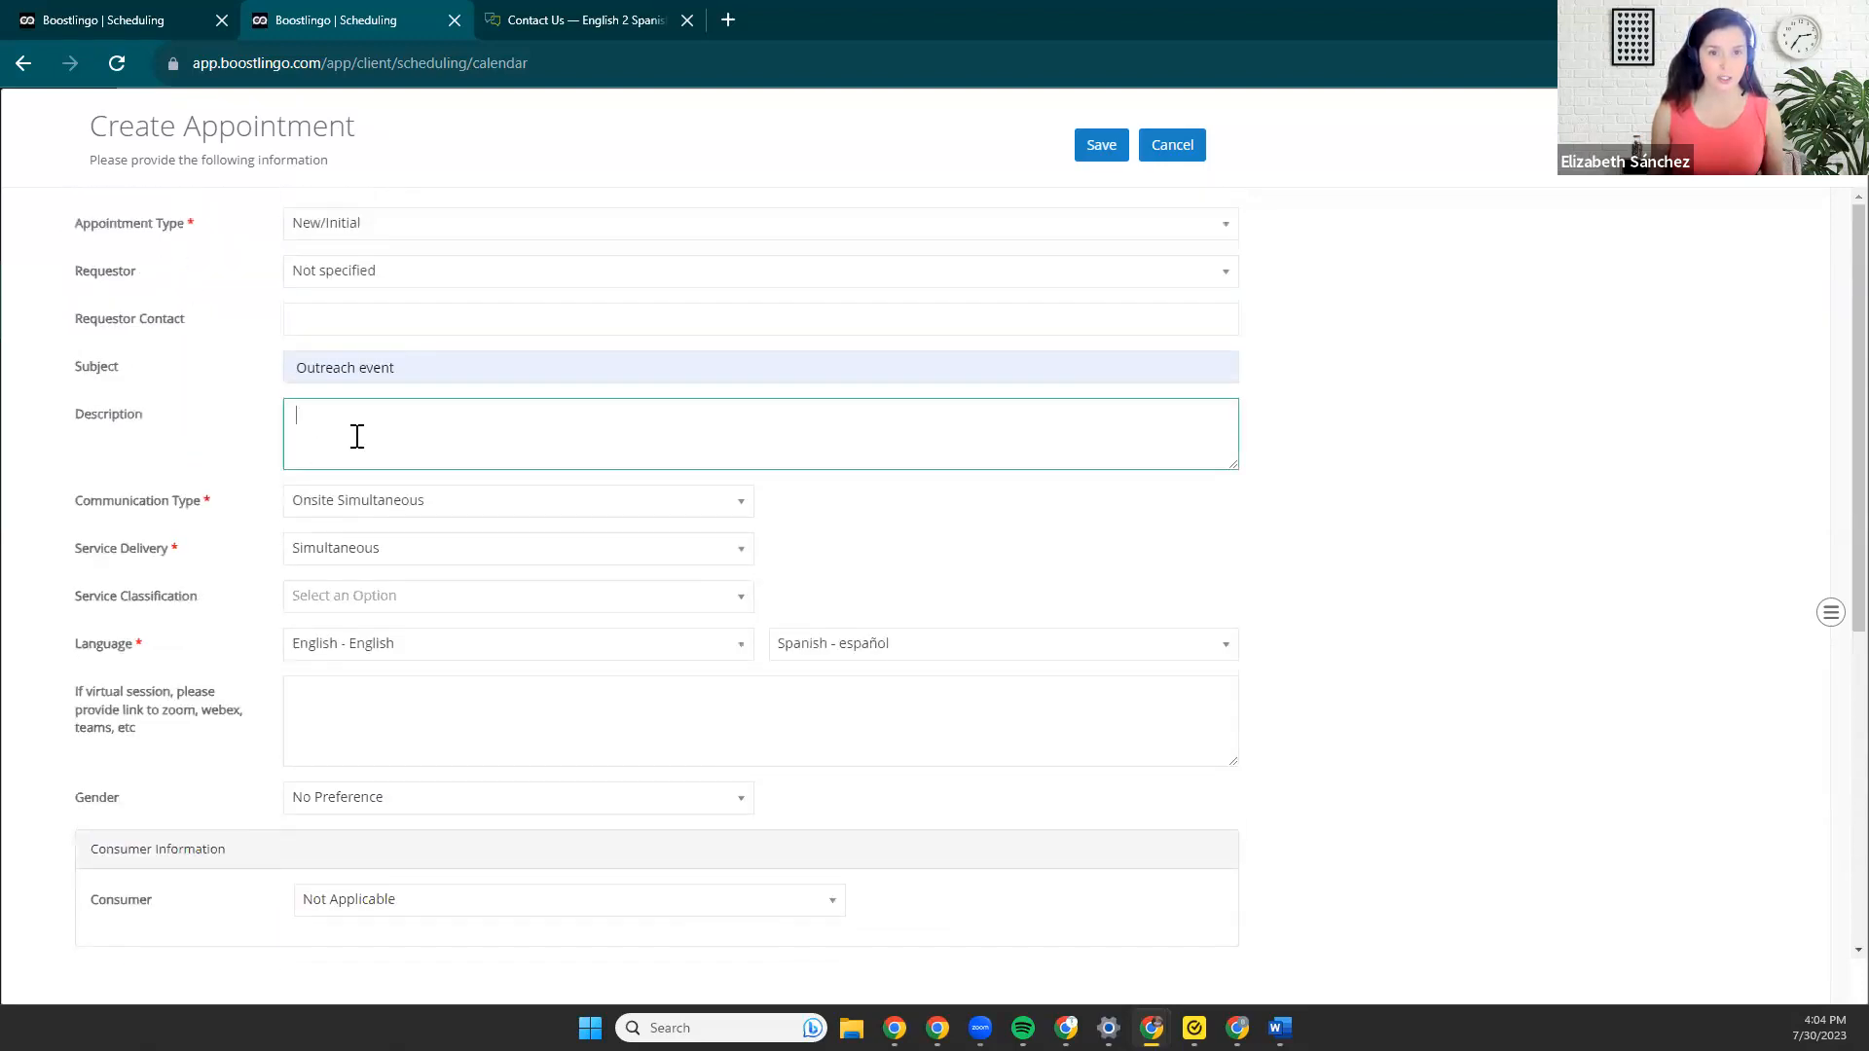
Save the completed outreach event appointment and acknowledge its creation.
scroll(601, 533, down, 3)
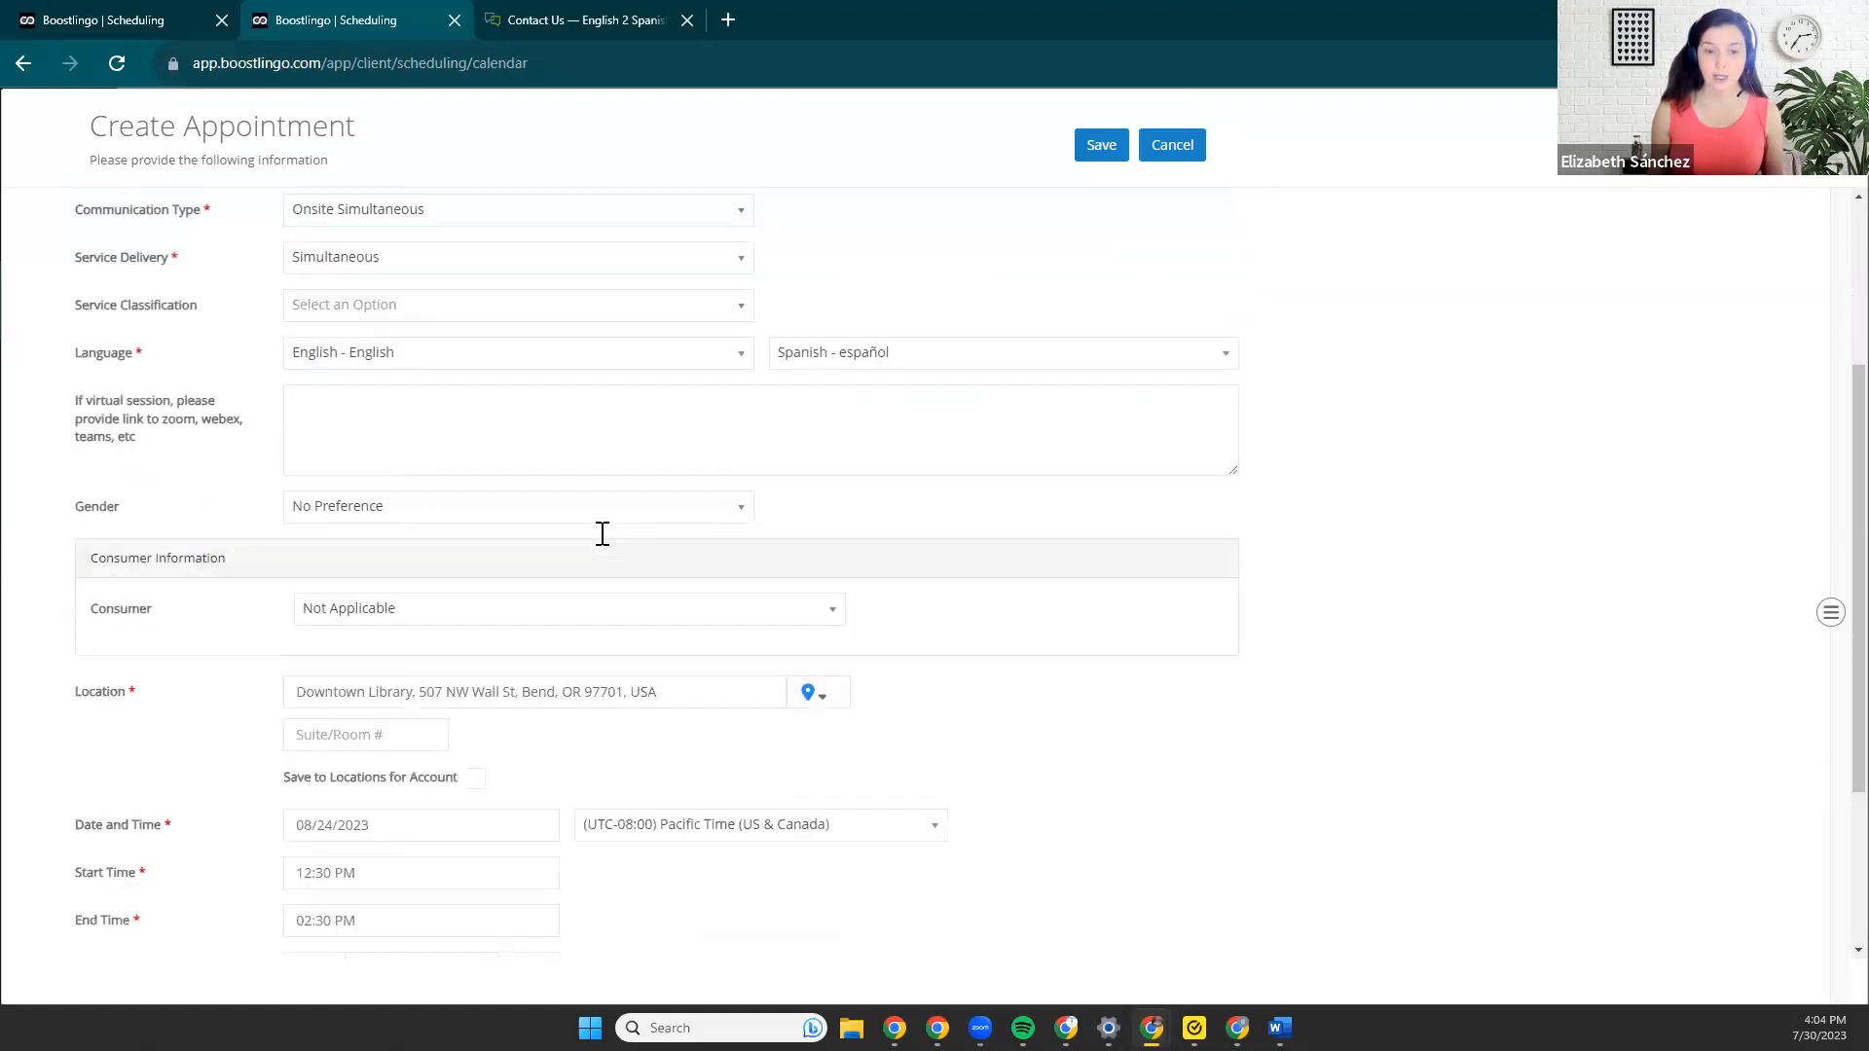
scroll(600, 533, down, 2)
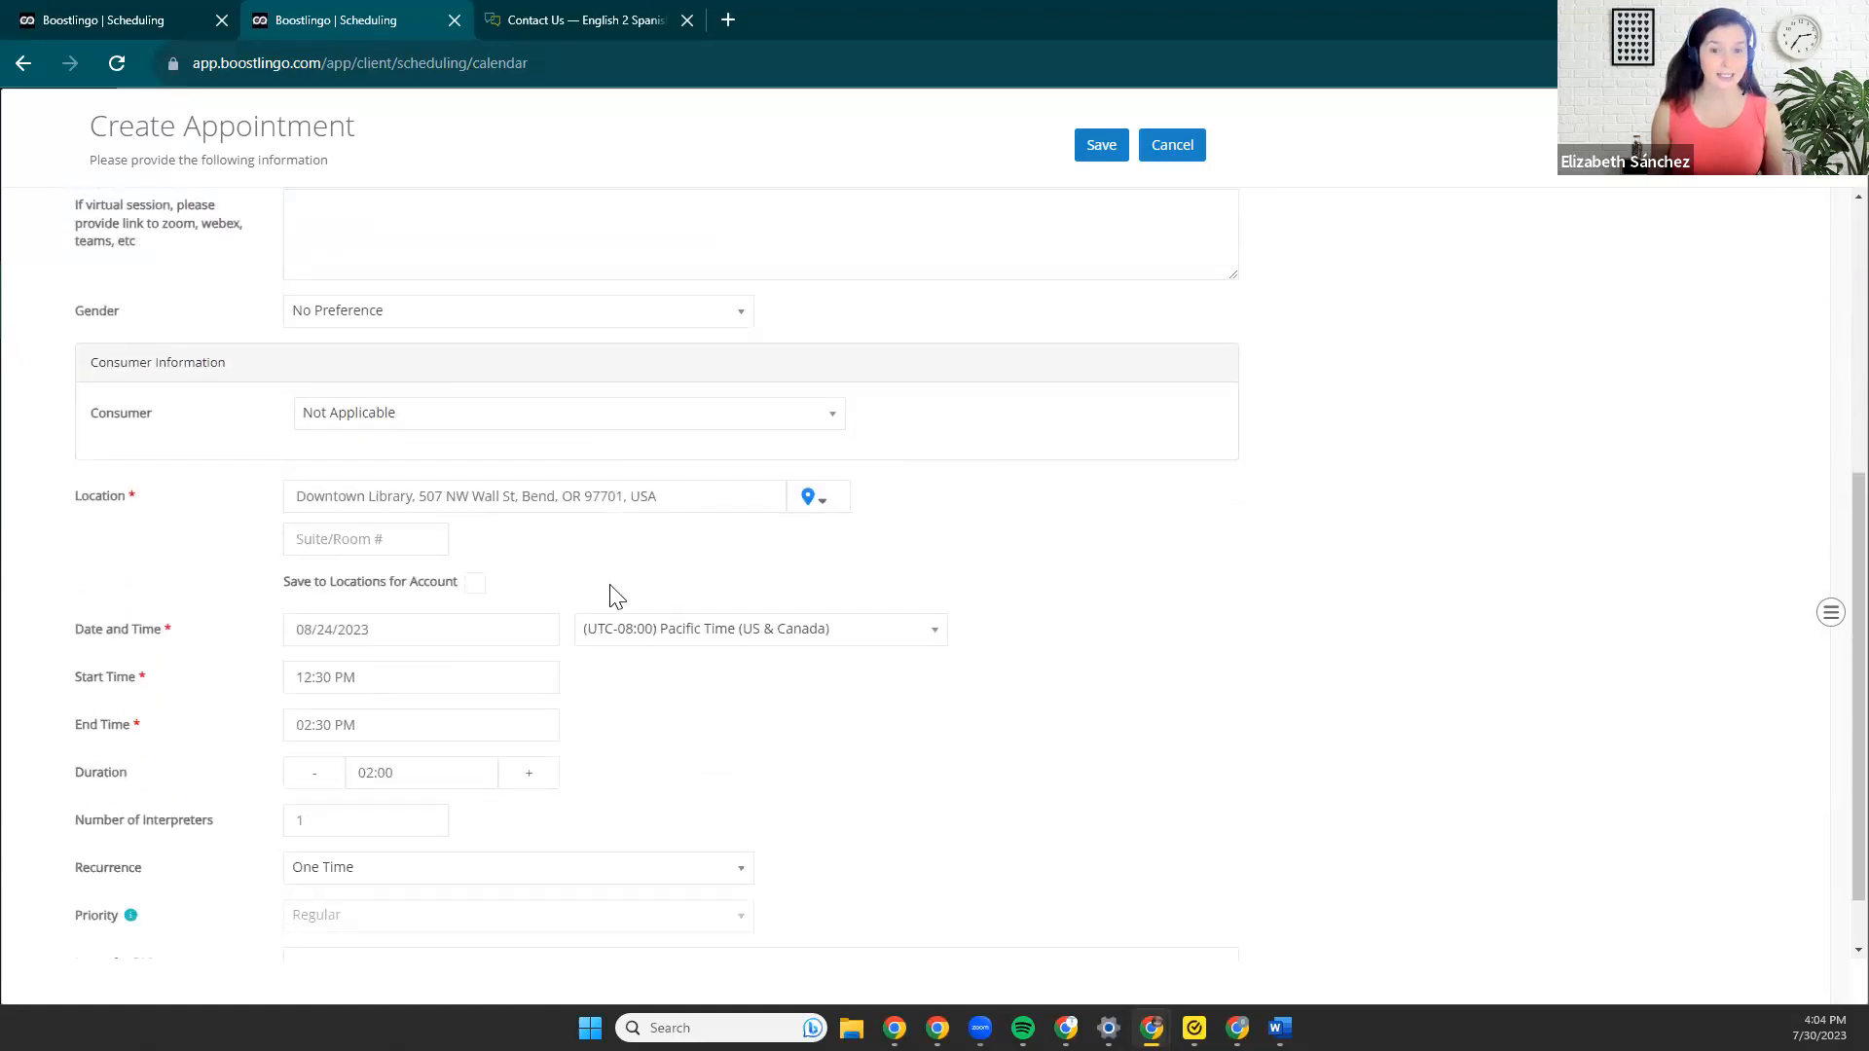
click(1100, 142)
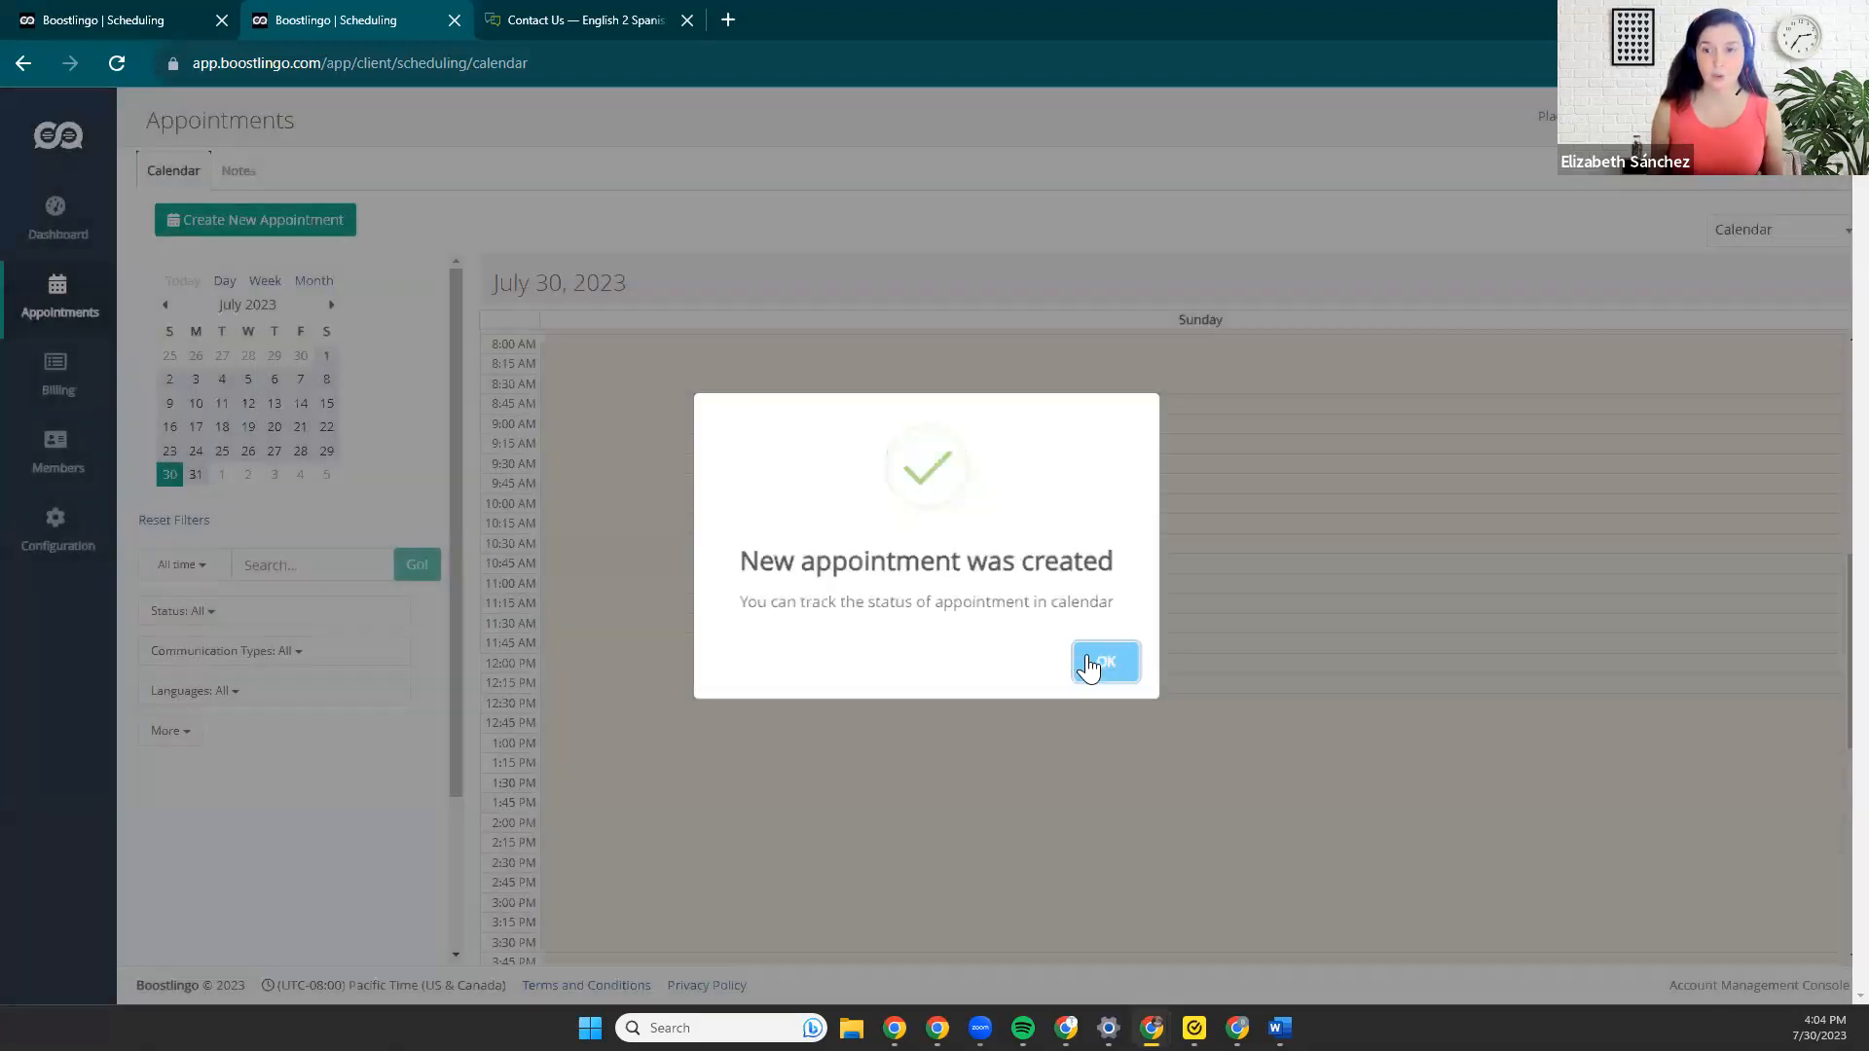
click(1087, 656)
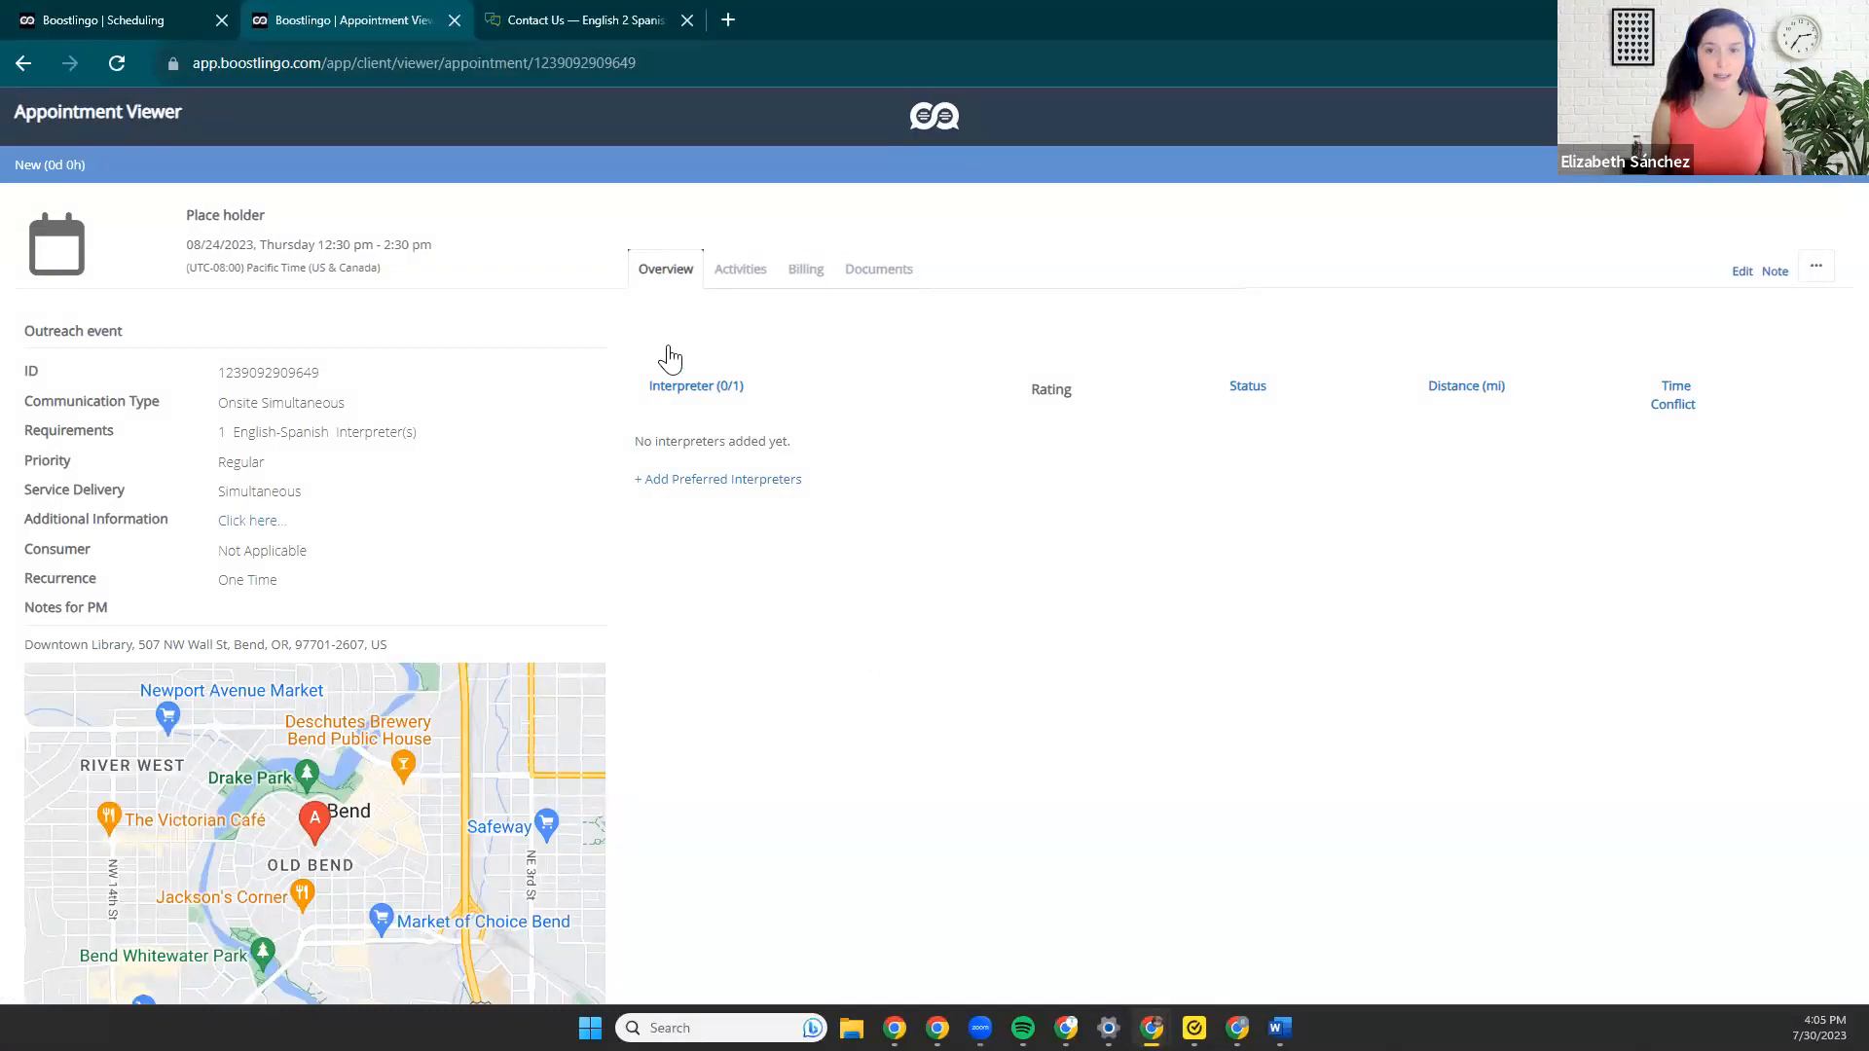
Review the new outreach appointment's additional information, activity history and documents, and return to its overview.
click(248, 522)
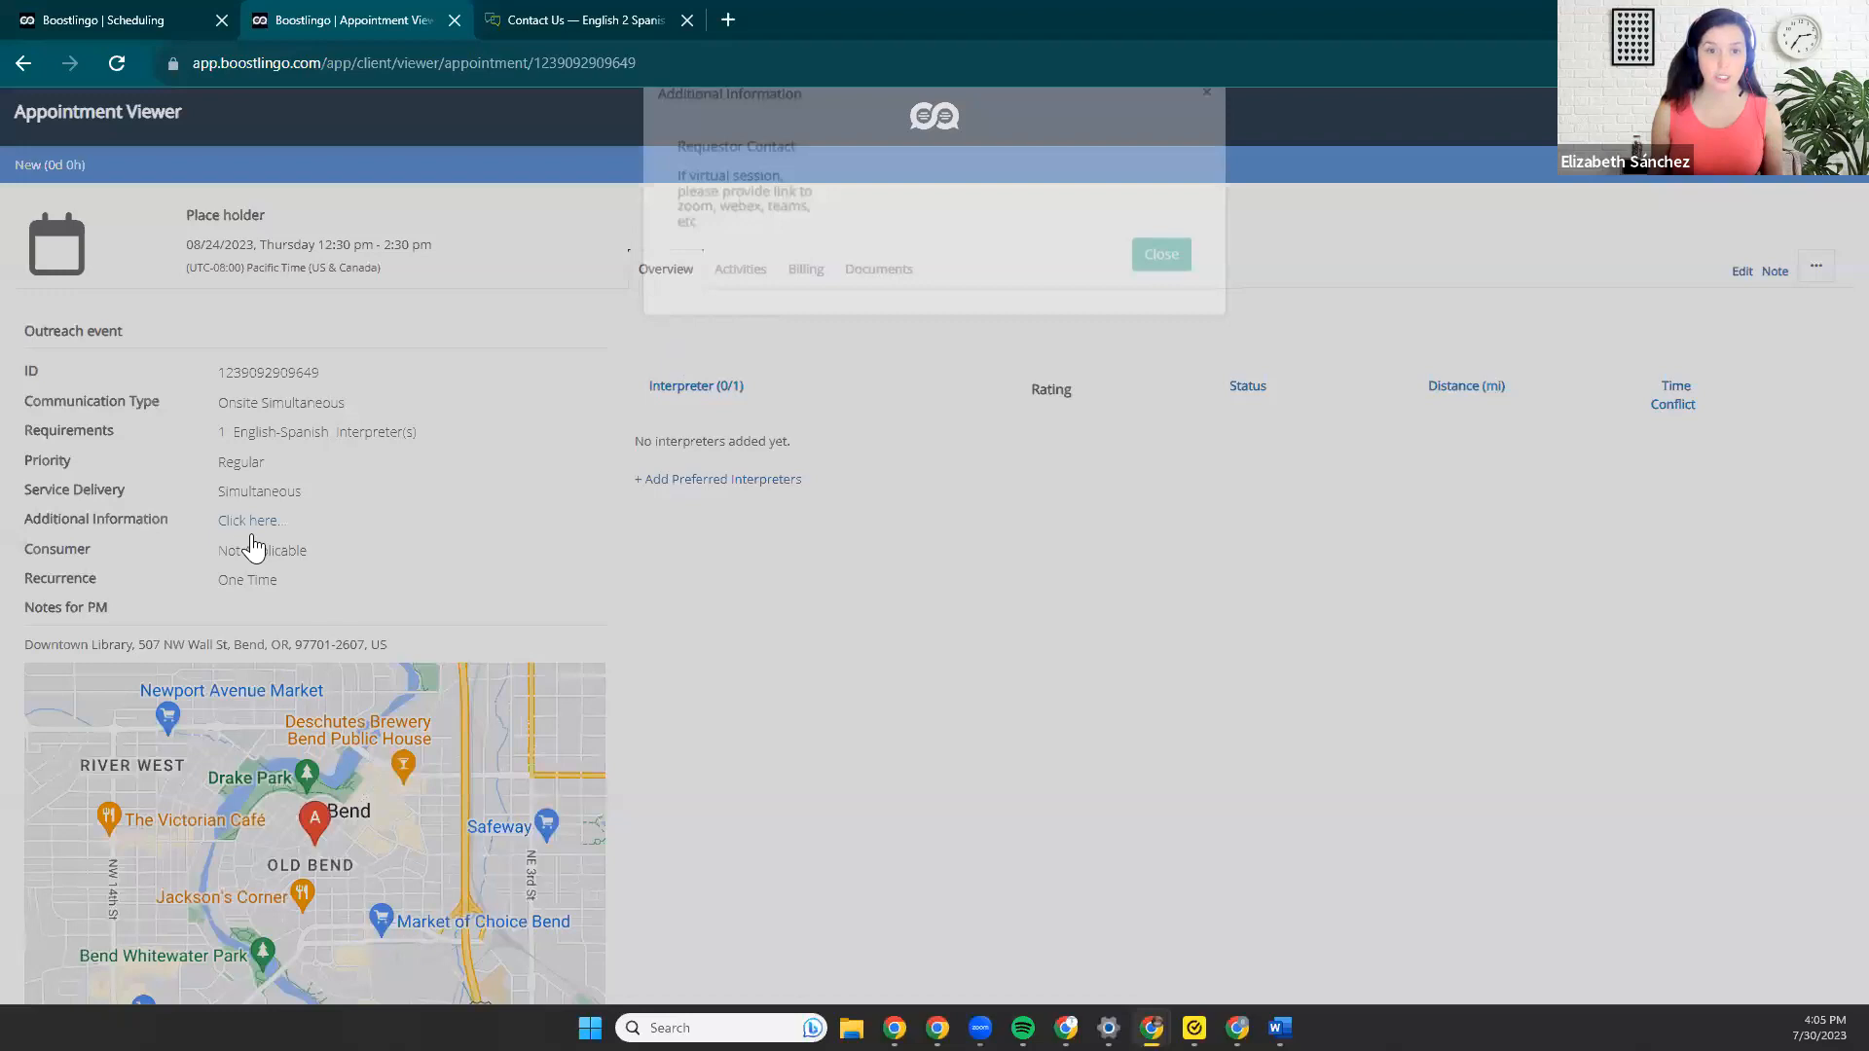
click(231, 589)
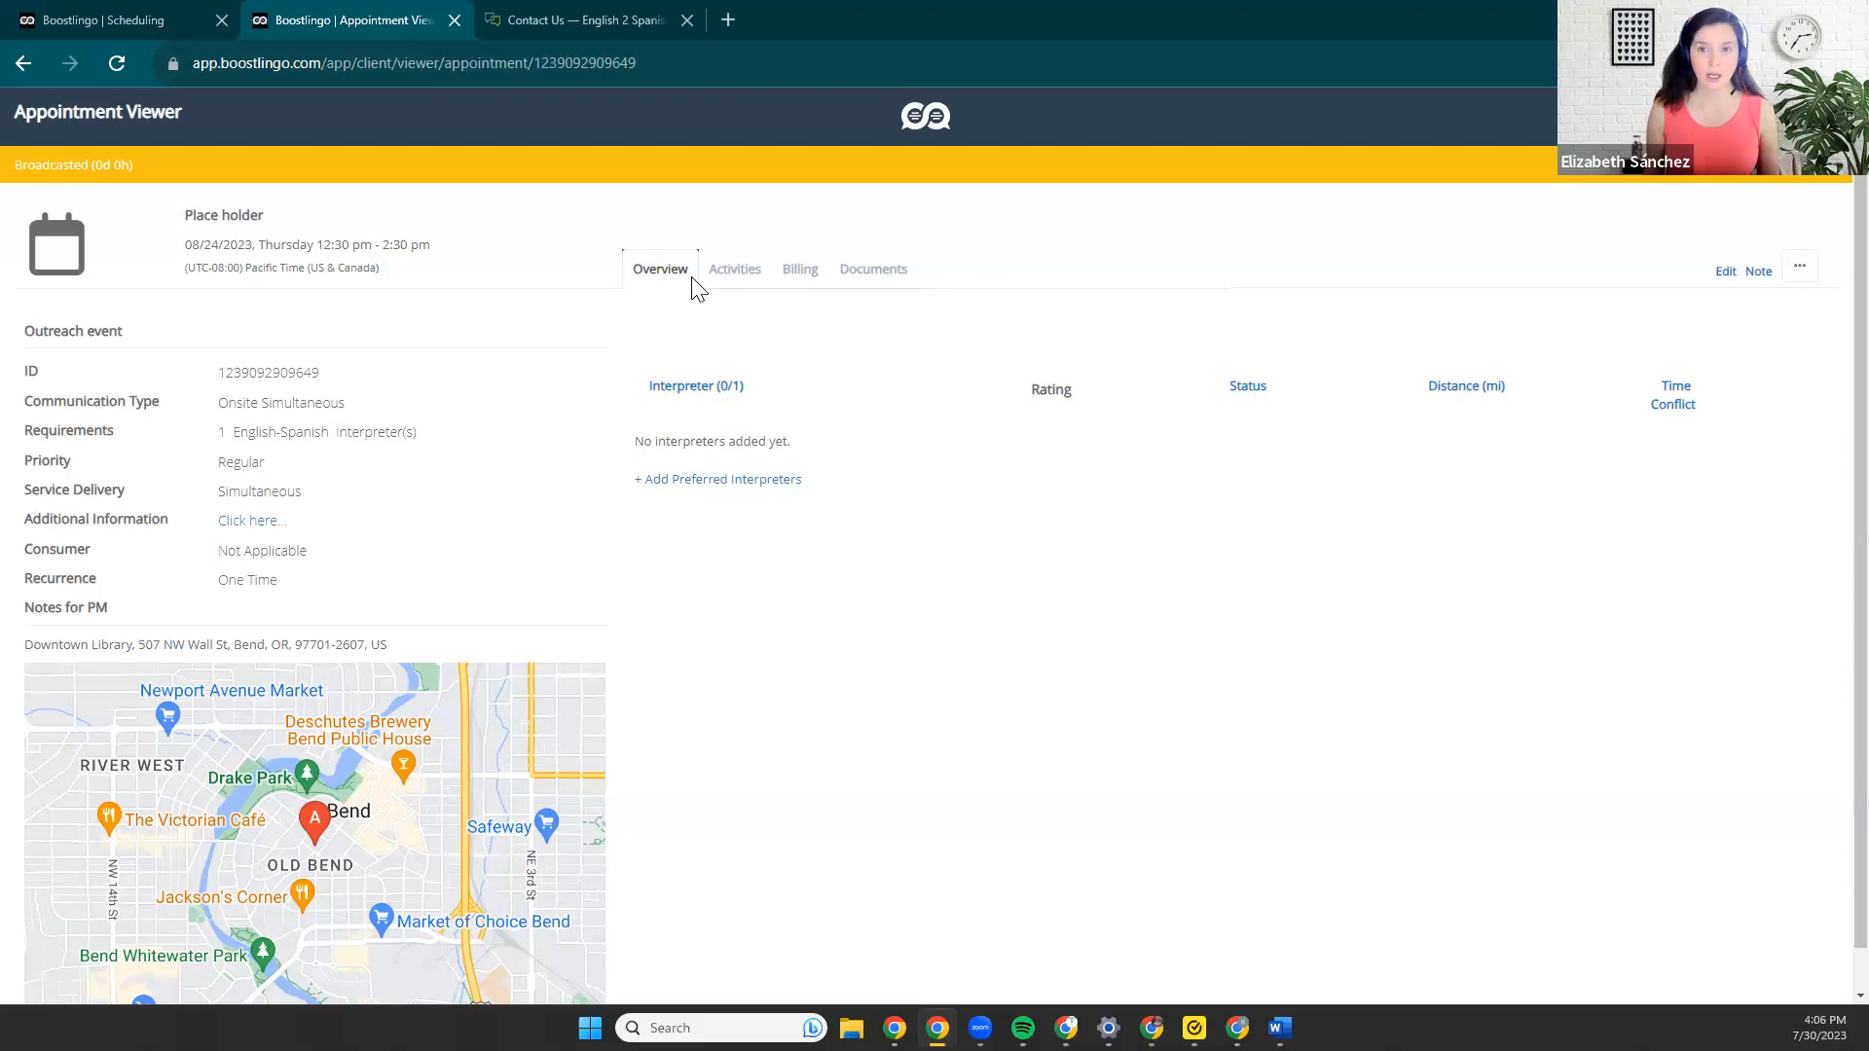
click(718, 281)
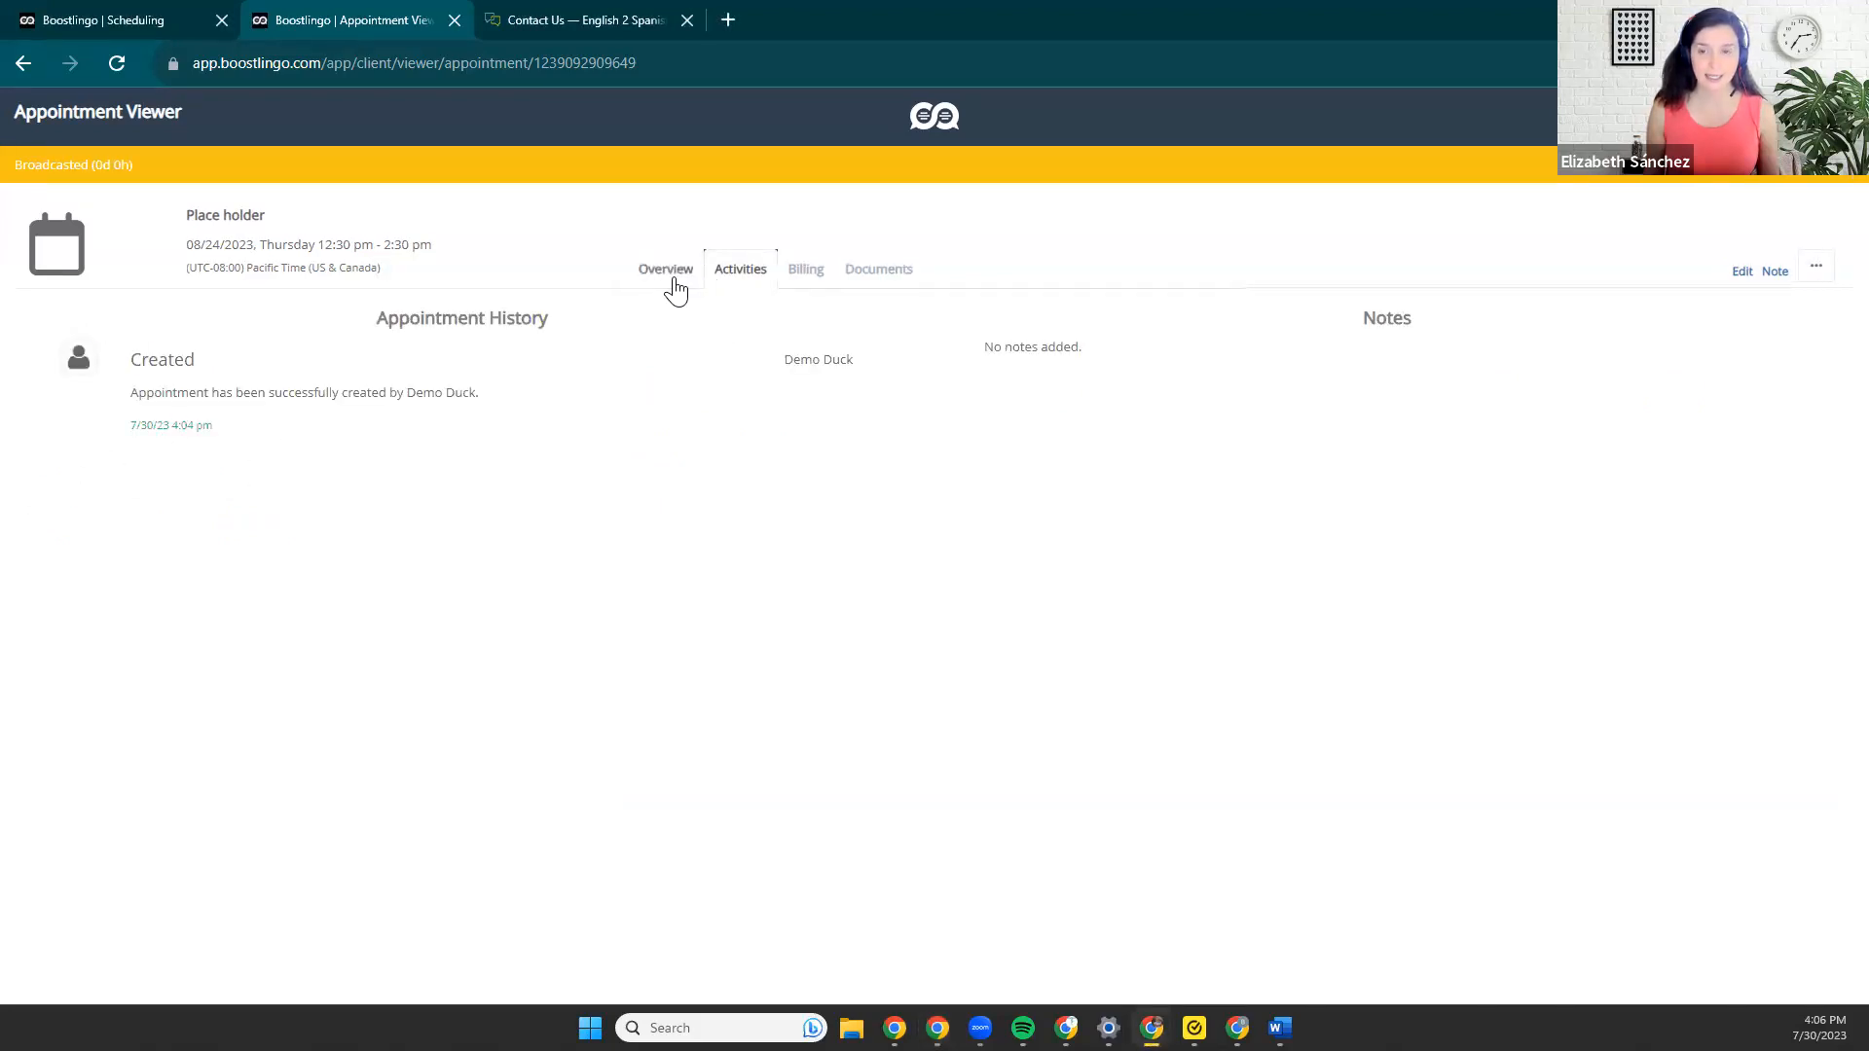
click(674, 286)
click(858, 278)
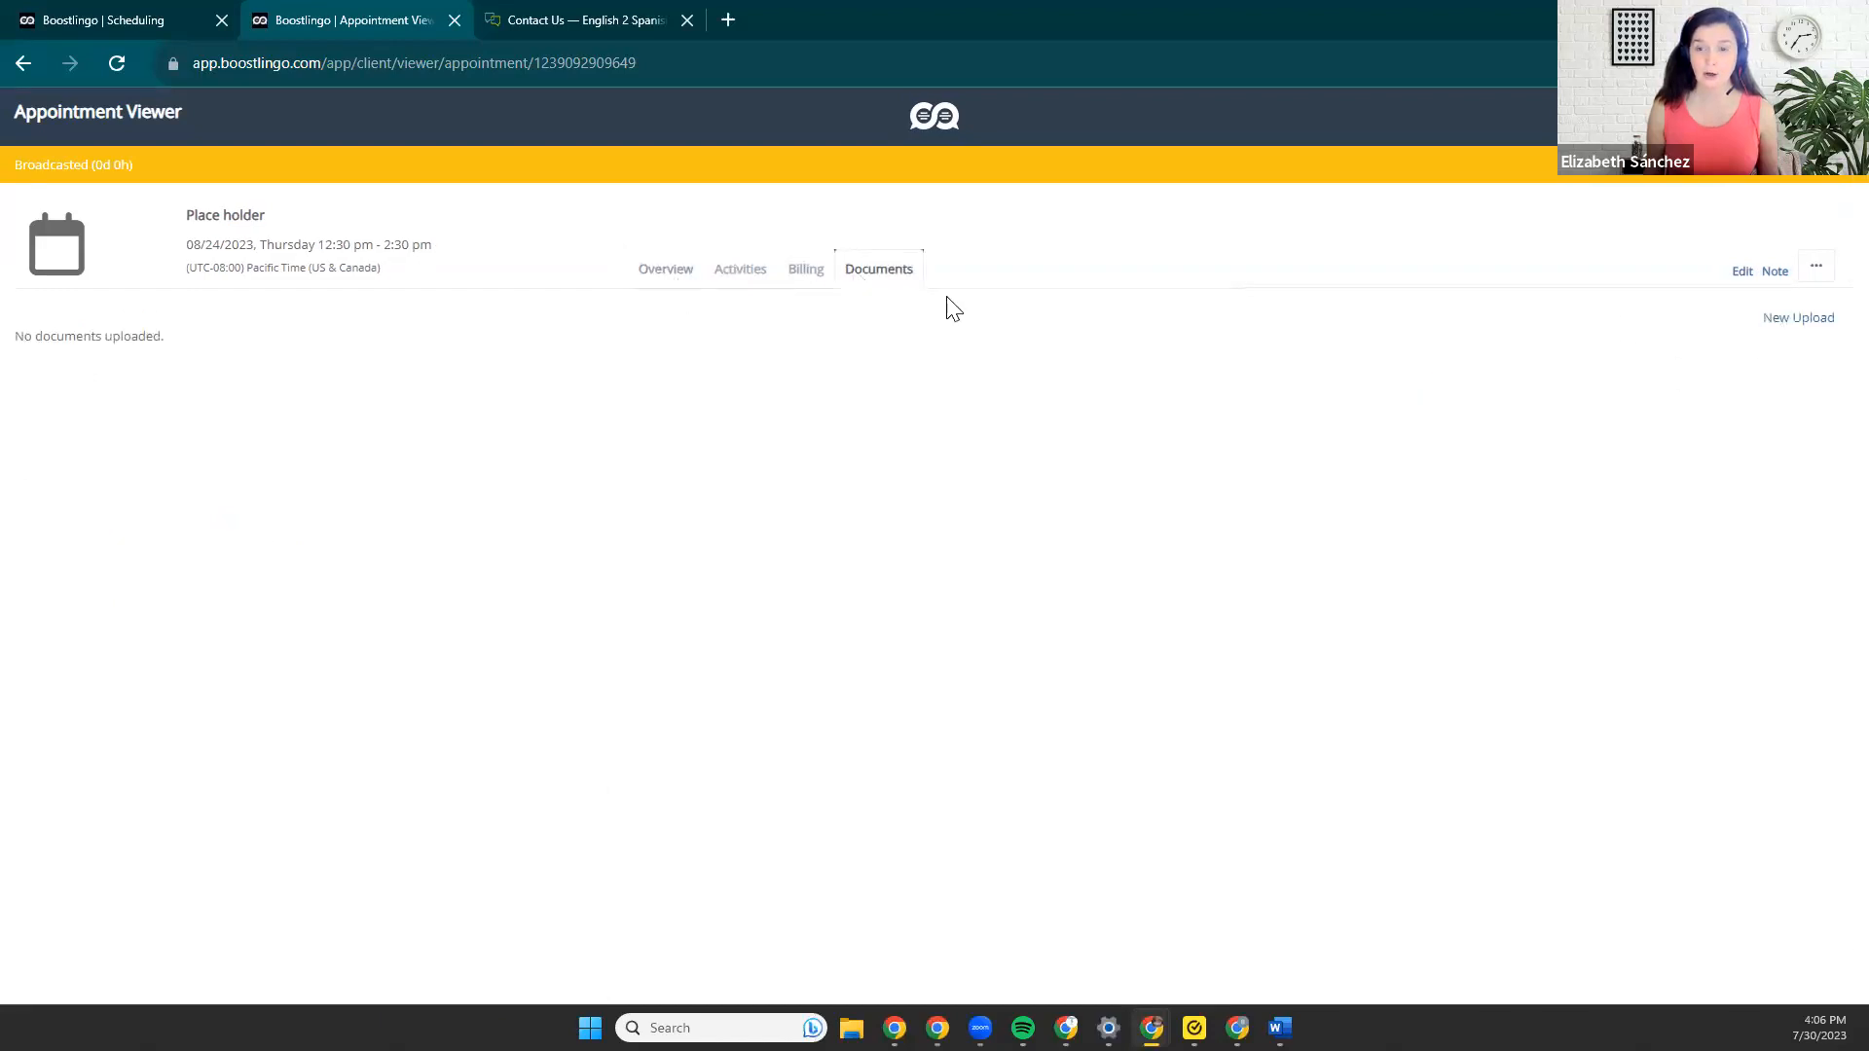
click(684, 283)
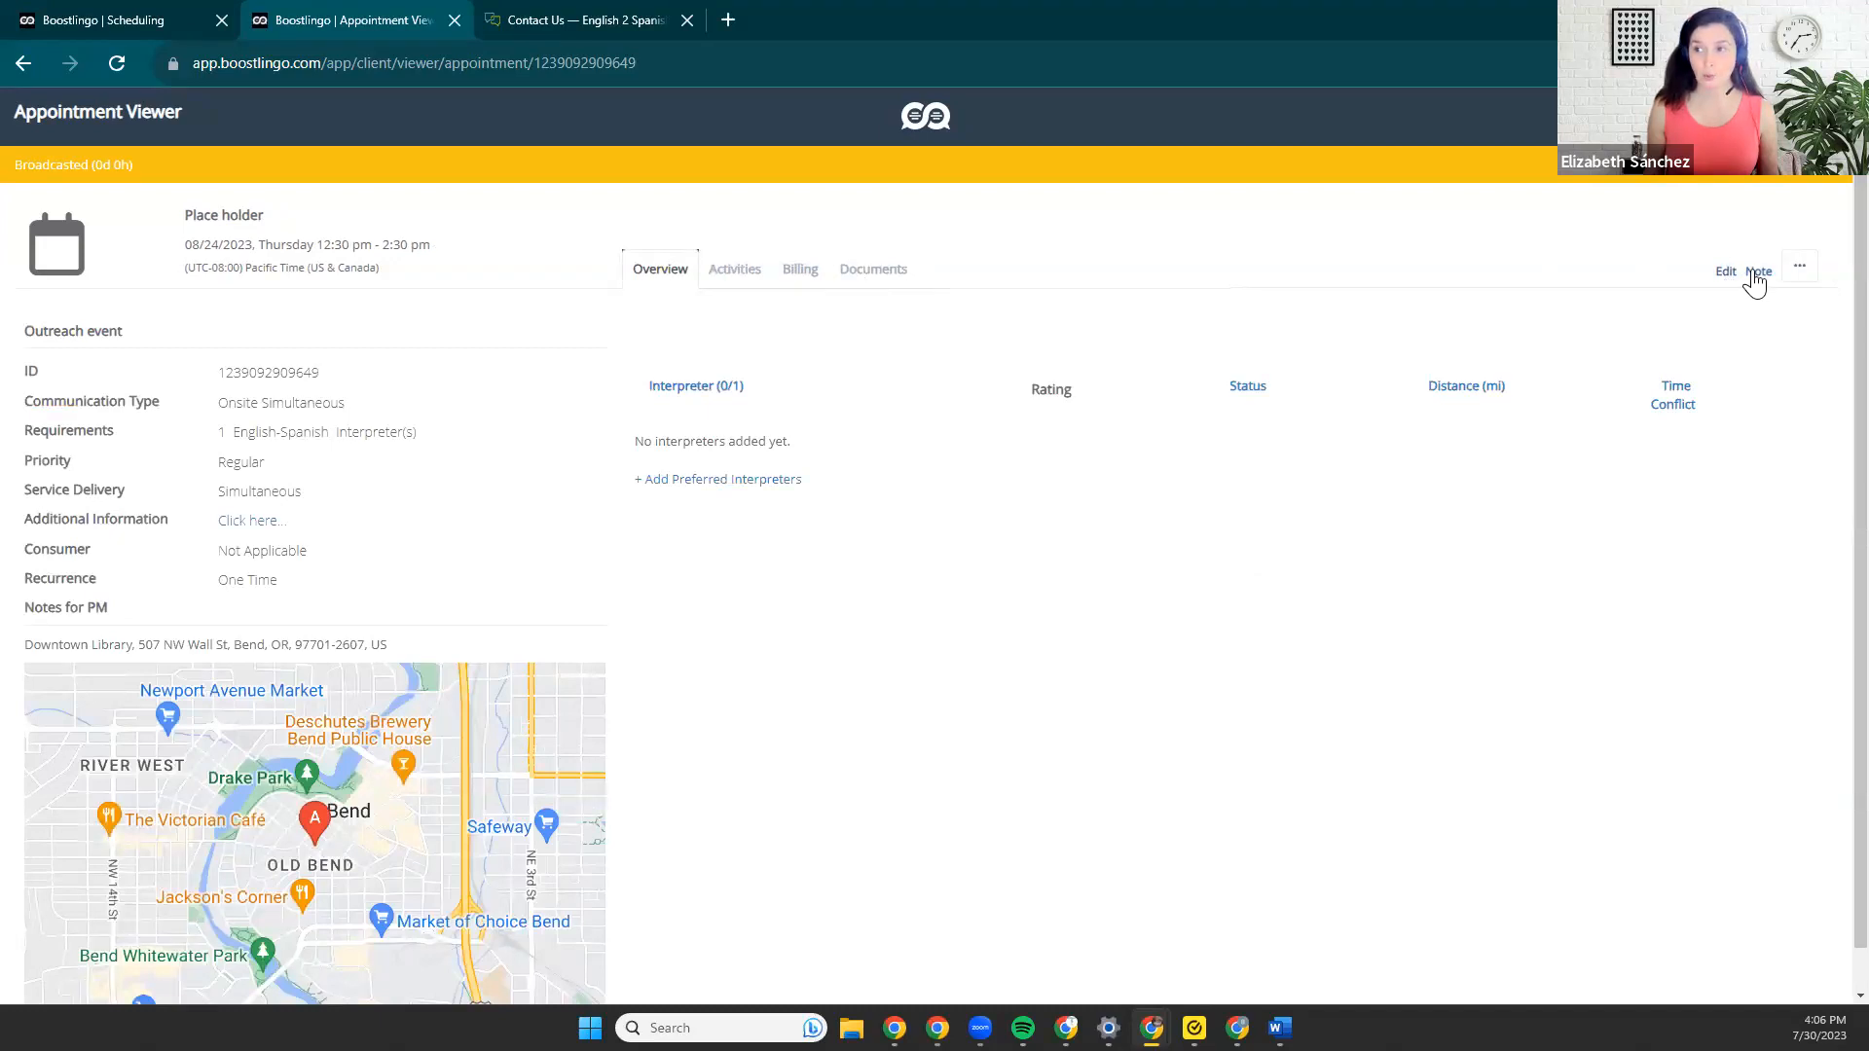
View the appointment's note form without saving a note, and check its additional actions.
click(1757, 278)
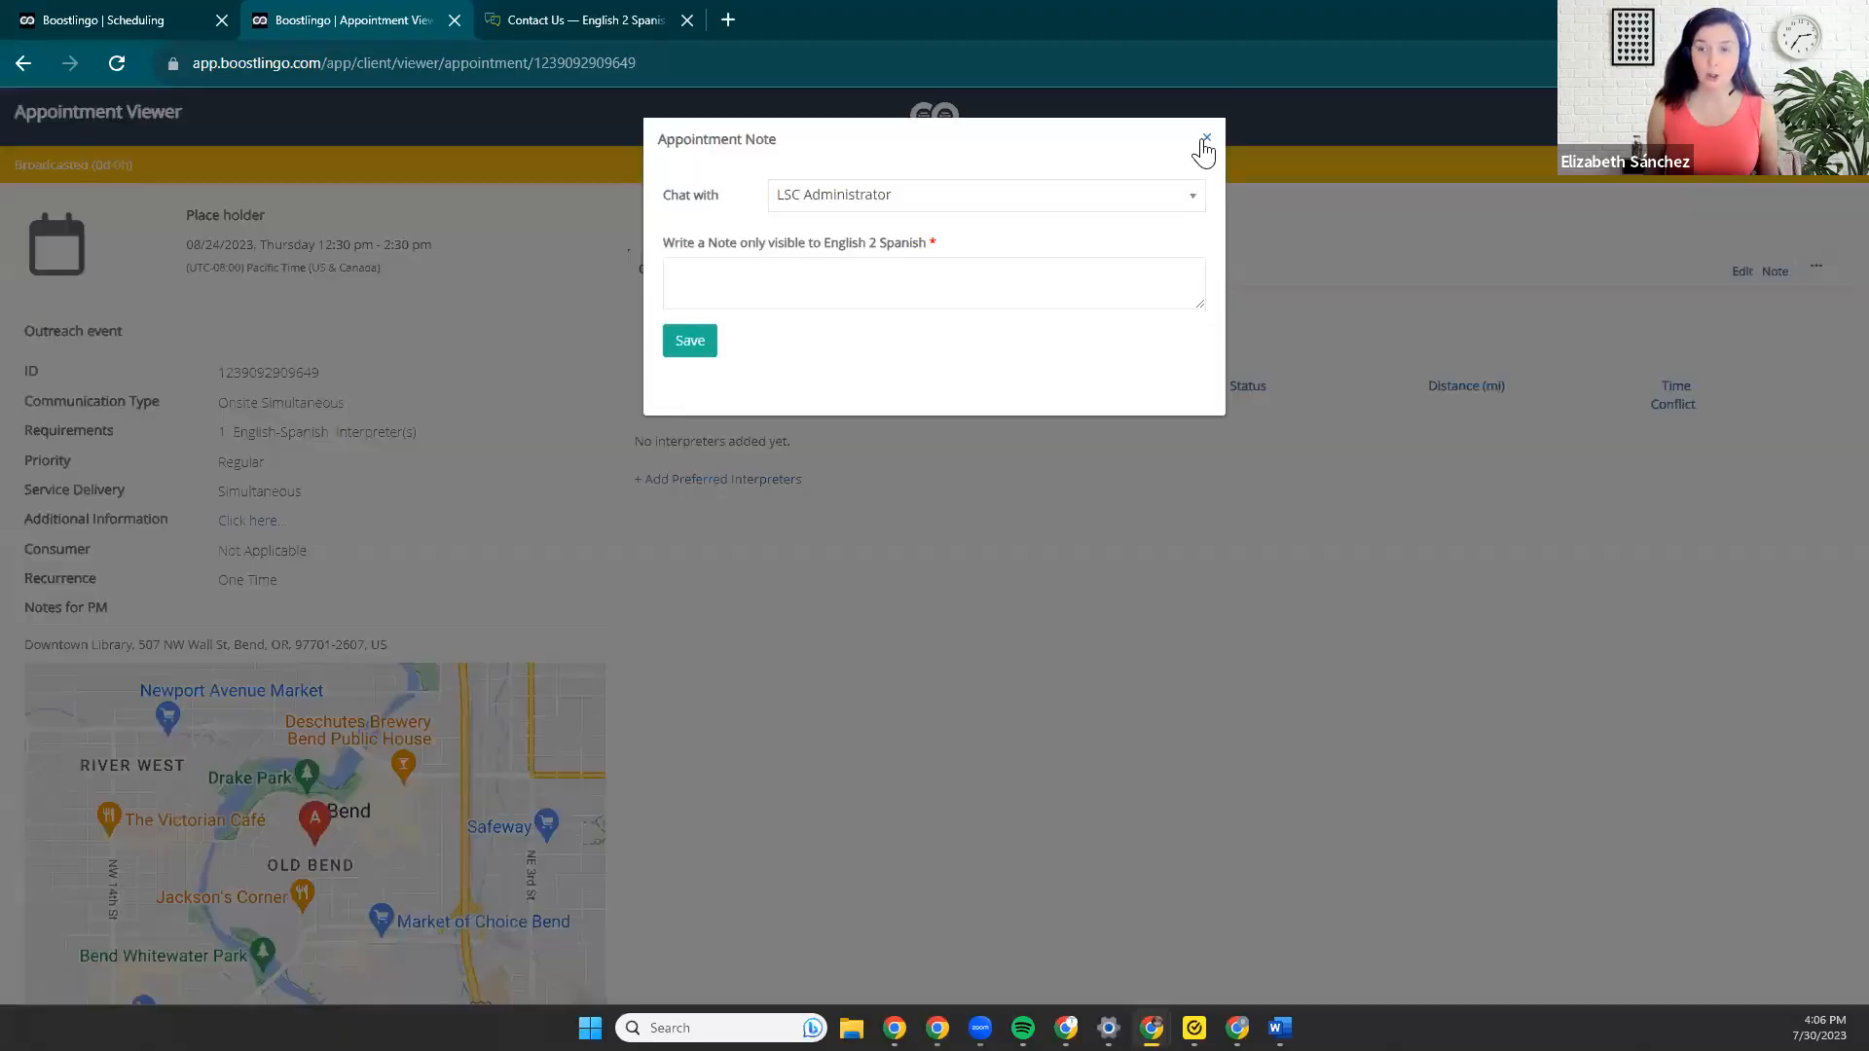
click(1207, 139)
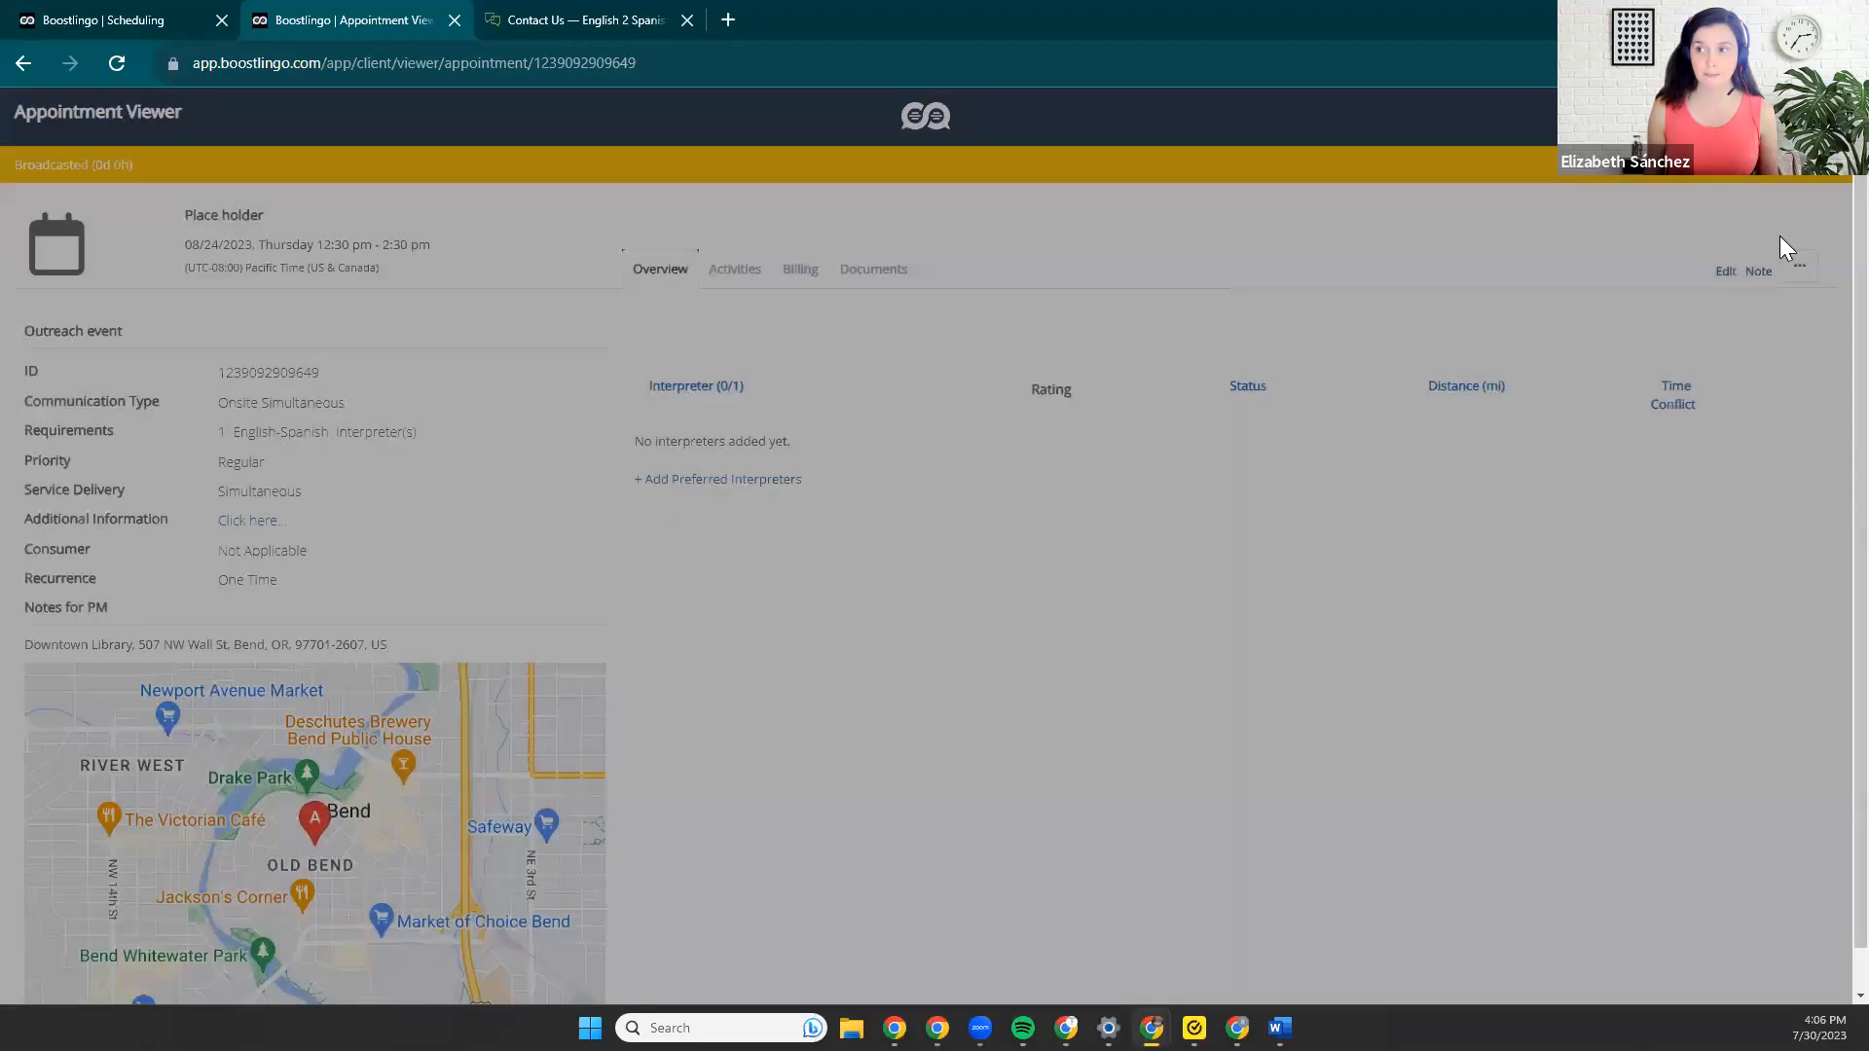
click(1799, 266)
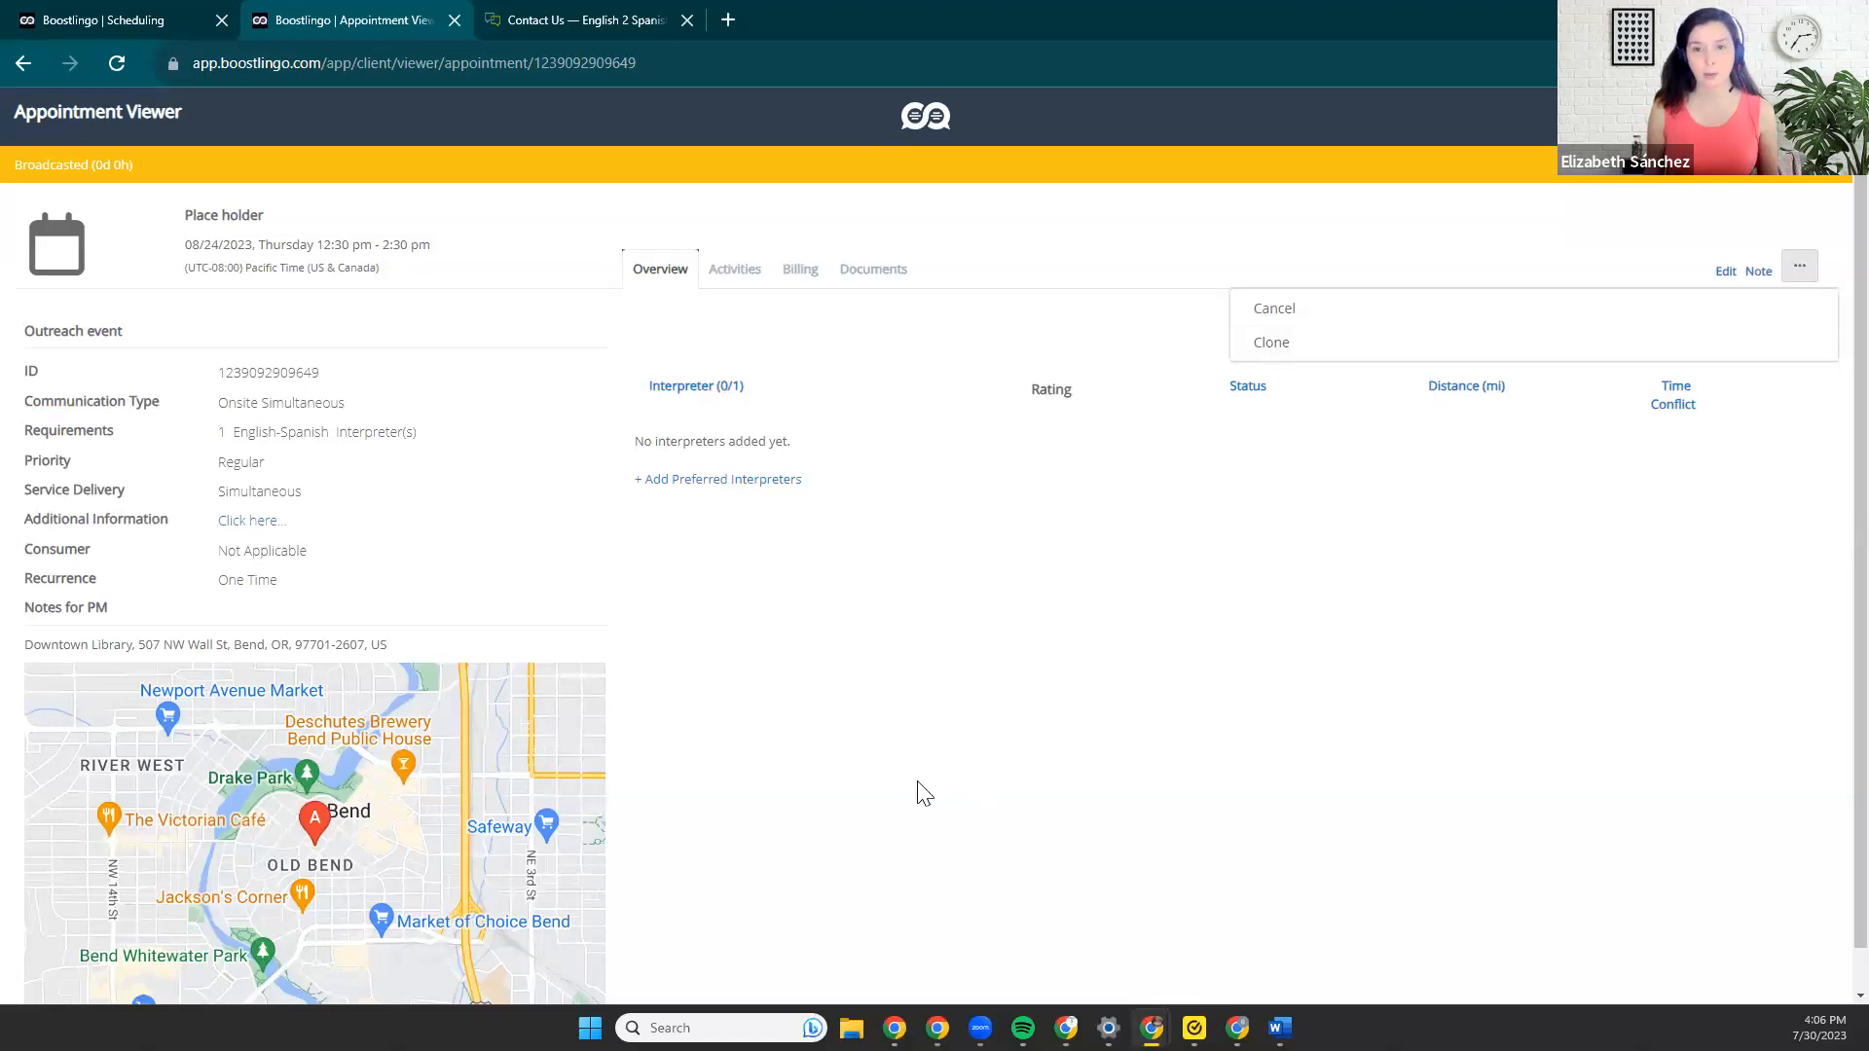
click(972, 734)
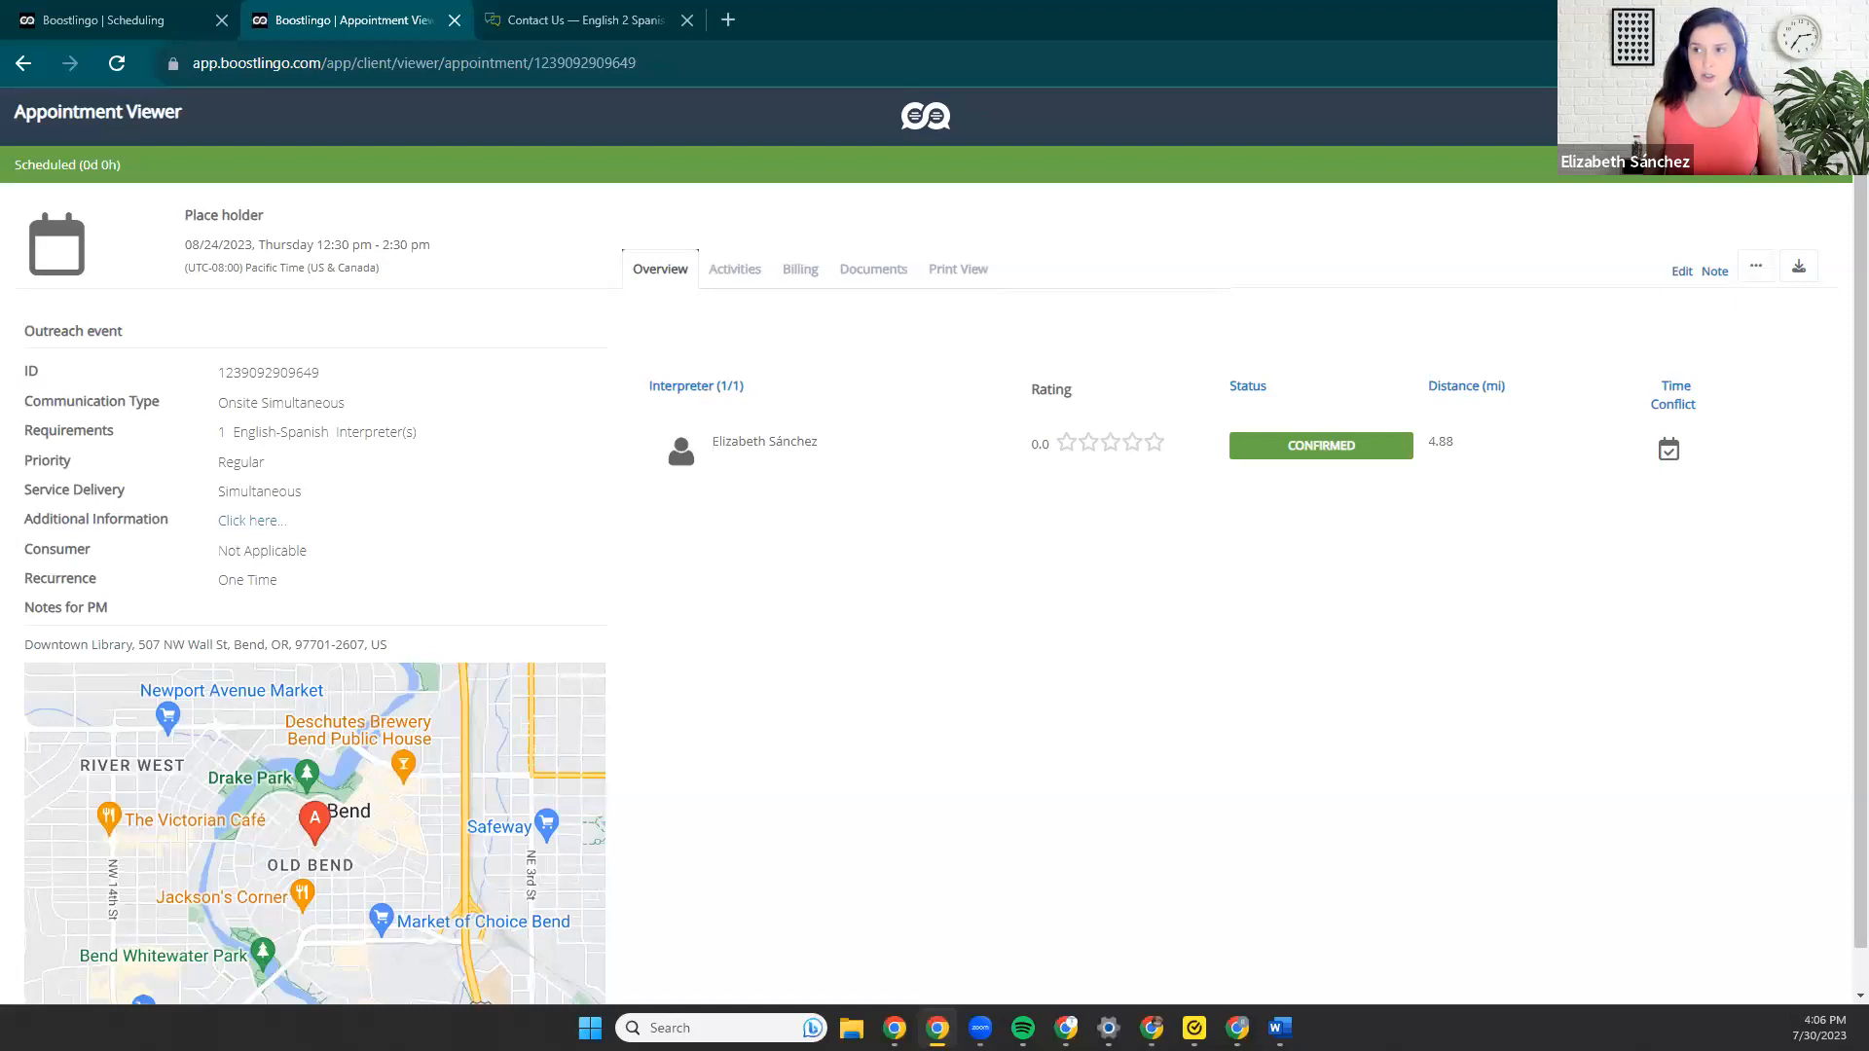
Close the appointment viewer and show the week of August 20–26, 2023 in the scheduling calendar.
click(1829, 114)
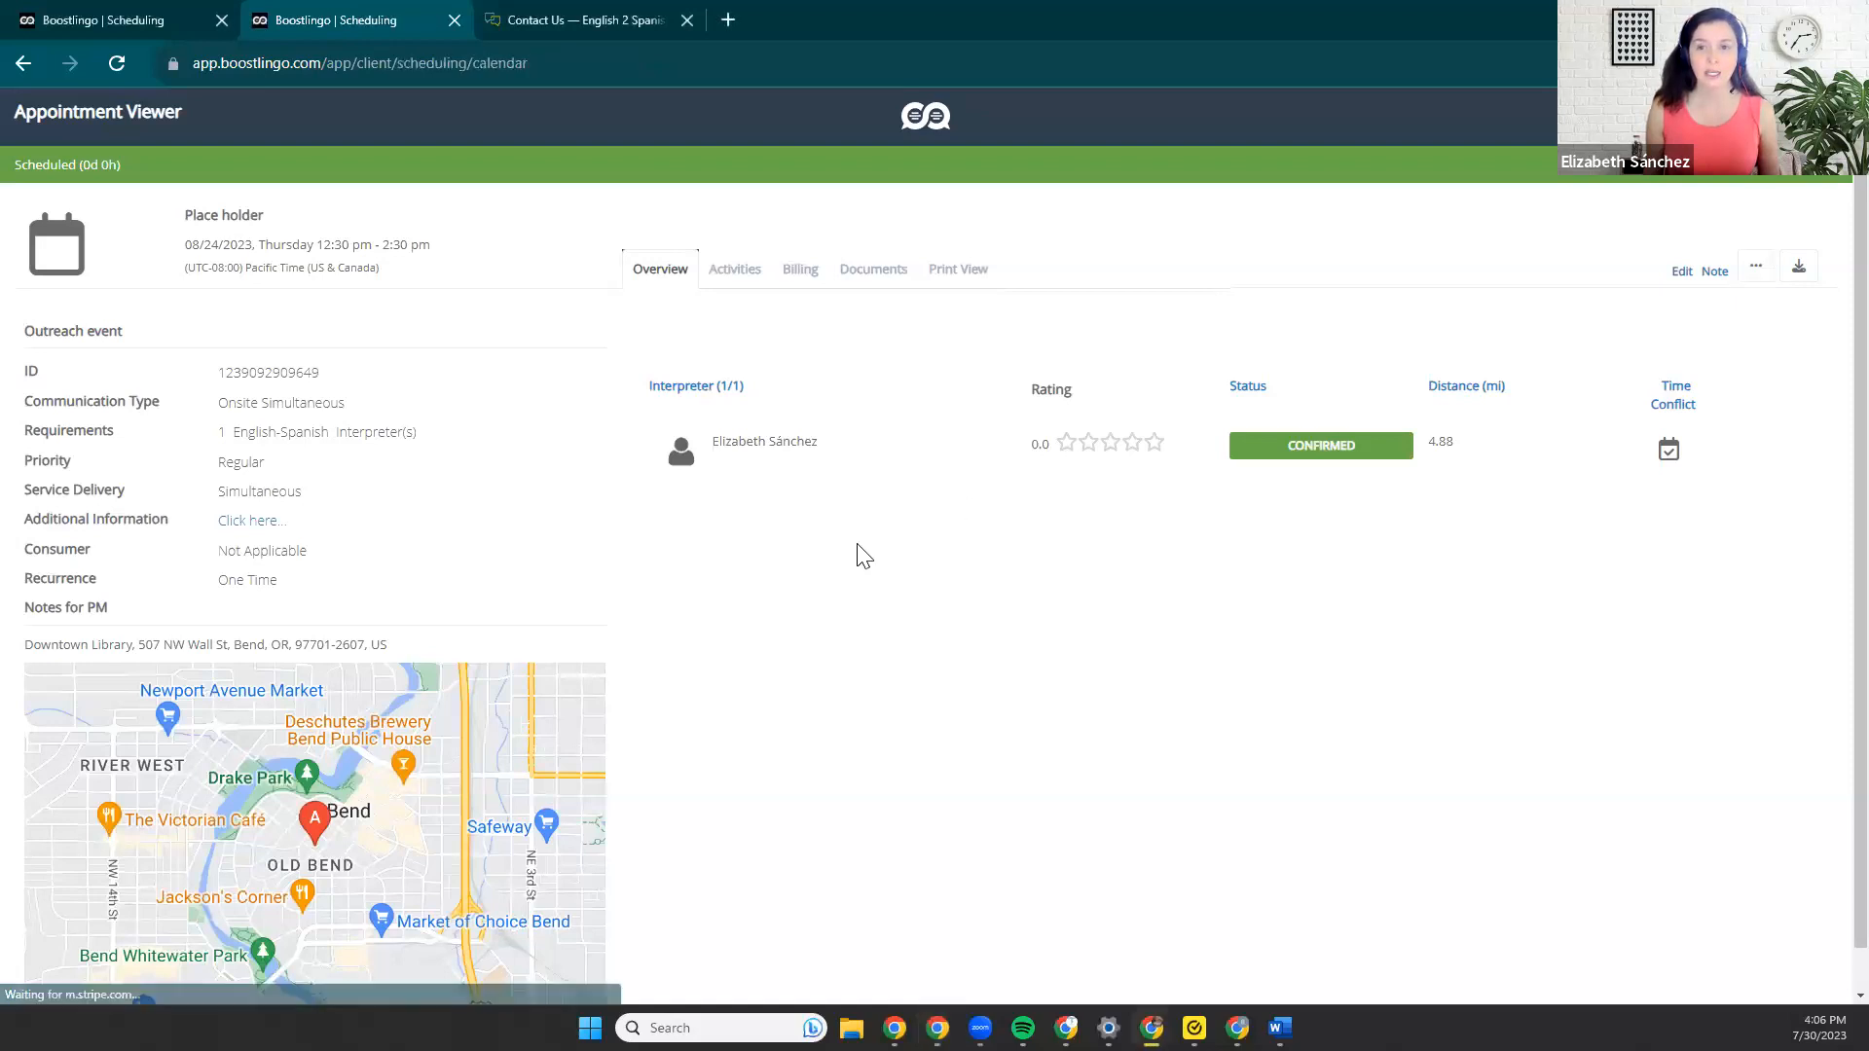
click(269, 282)
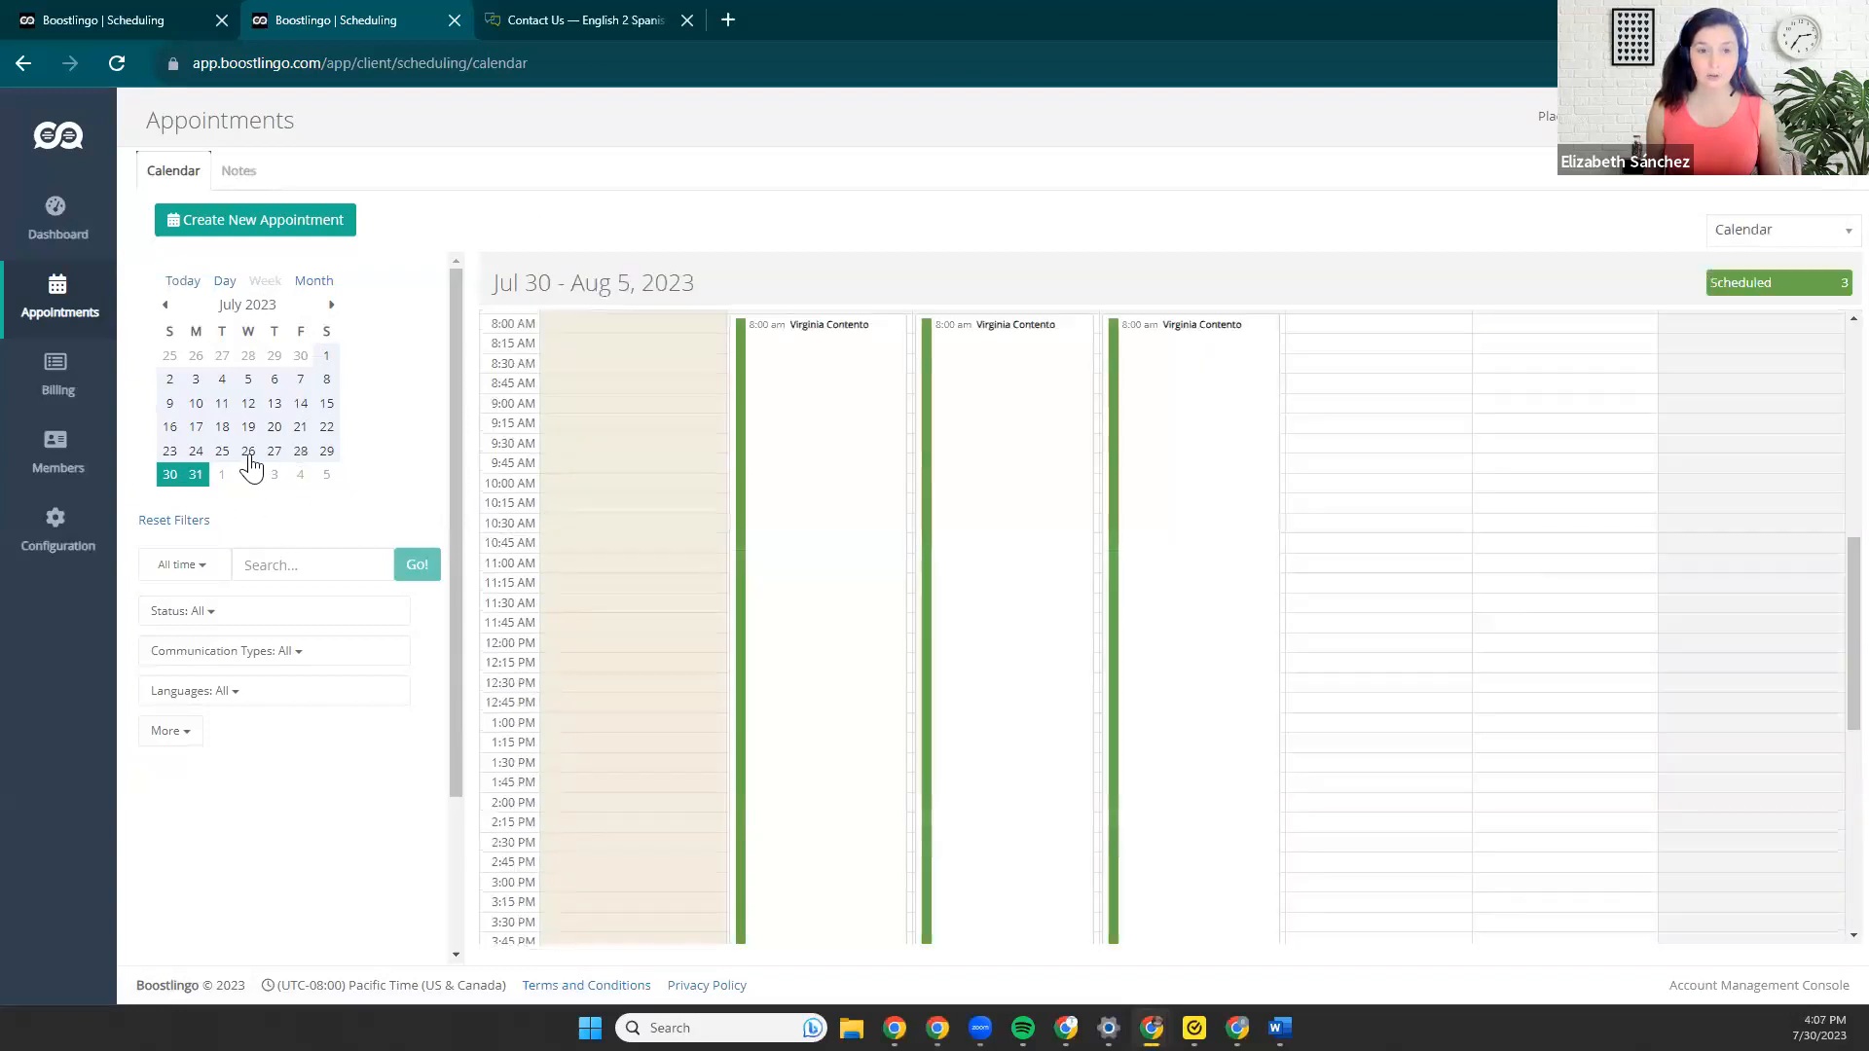
click(249, 457)
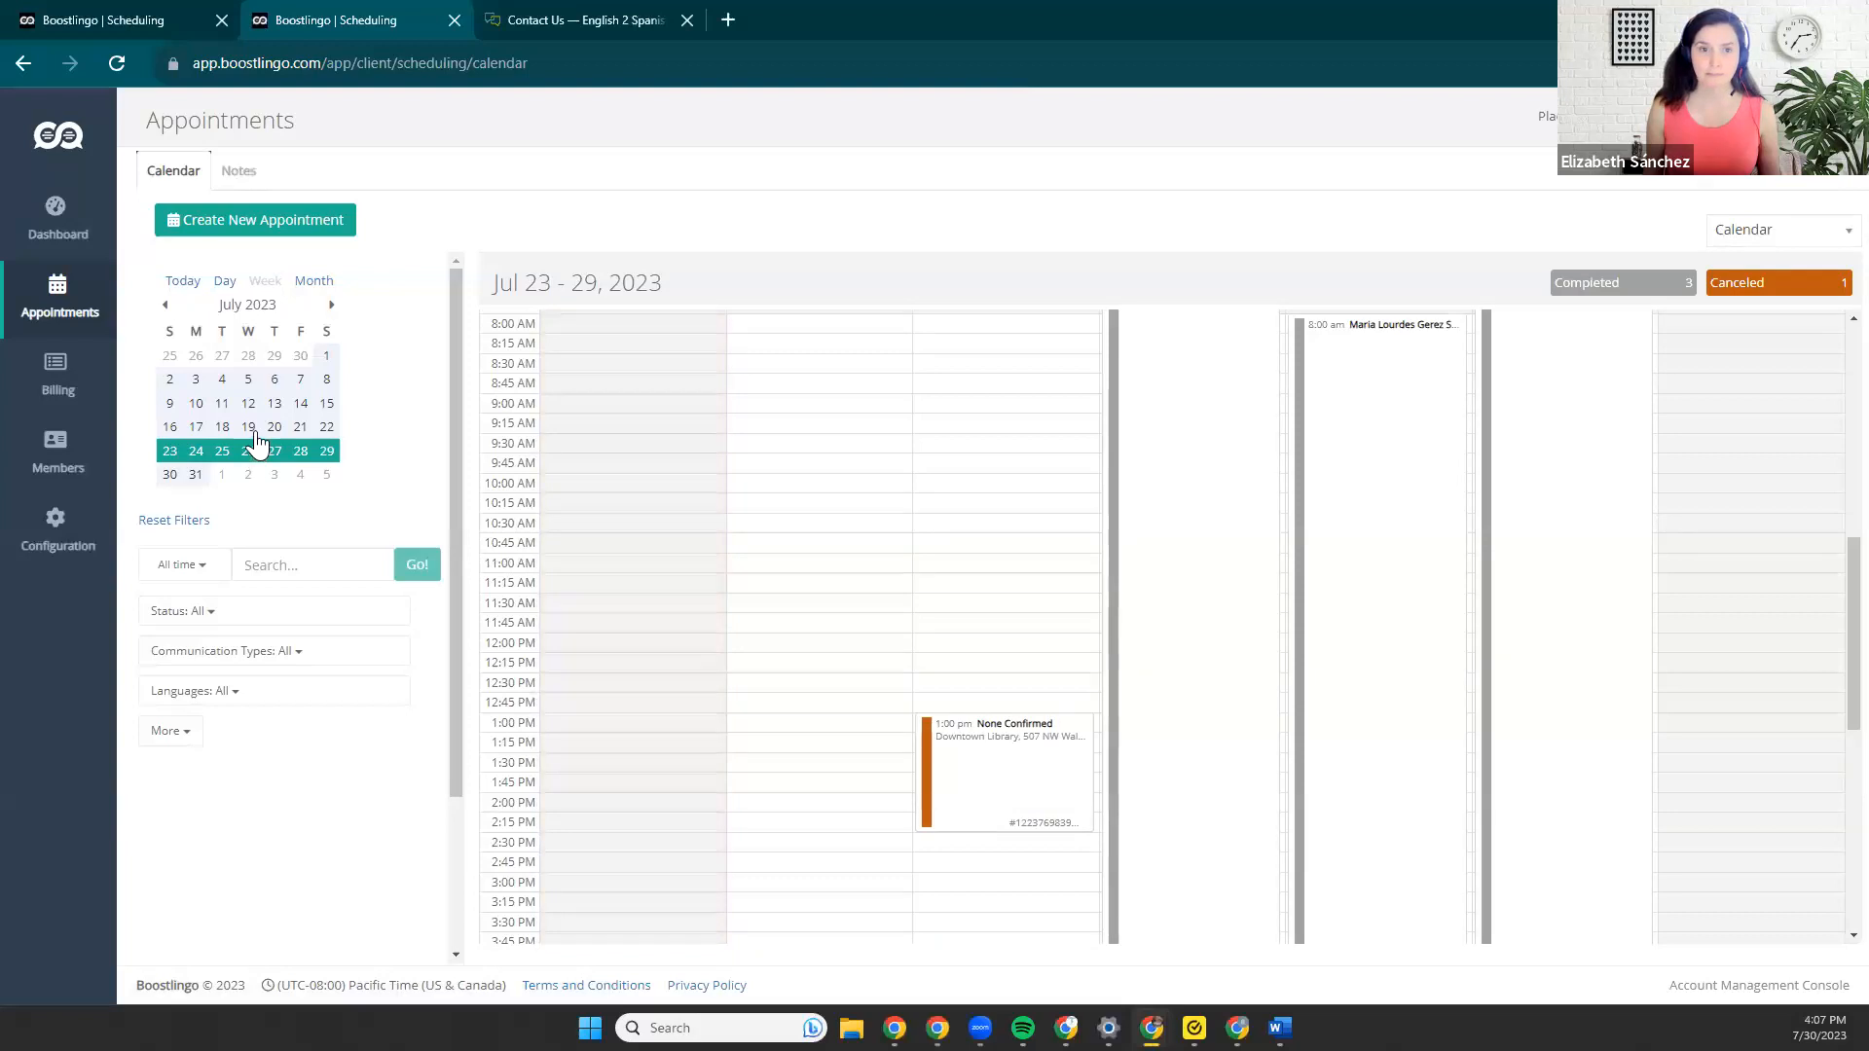
click(332, 306)
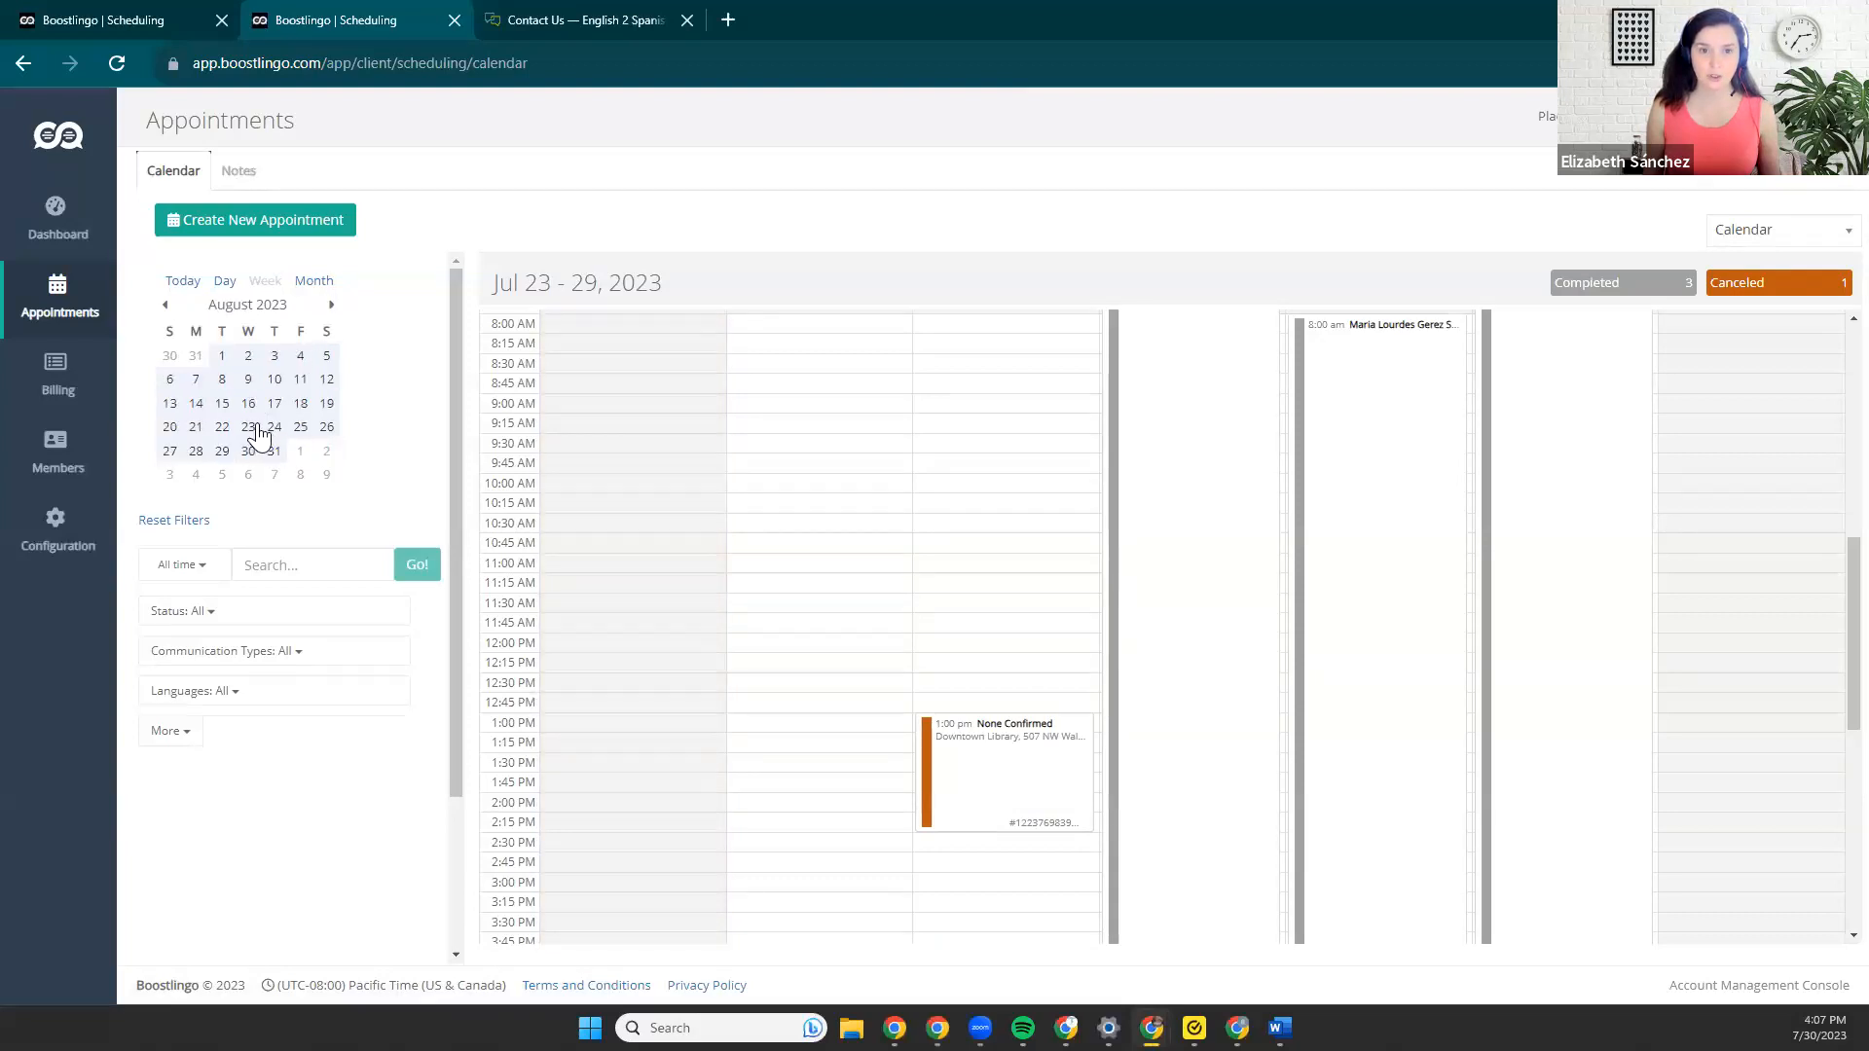
click(256, 432)
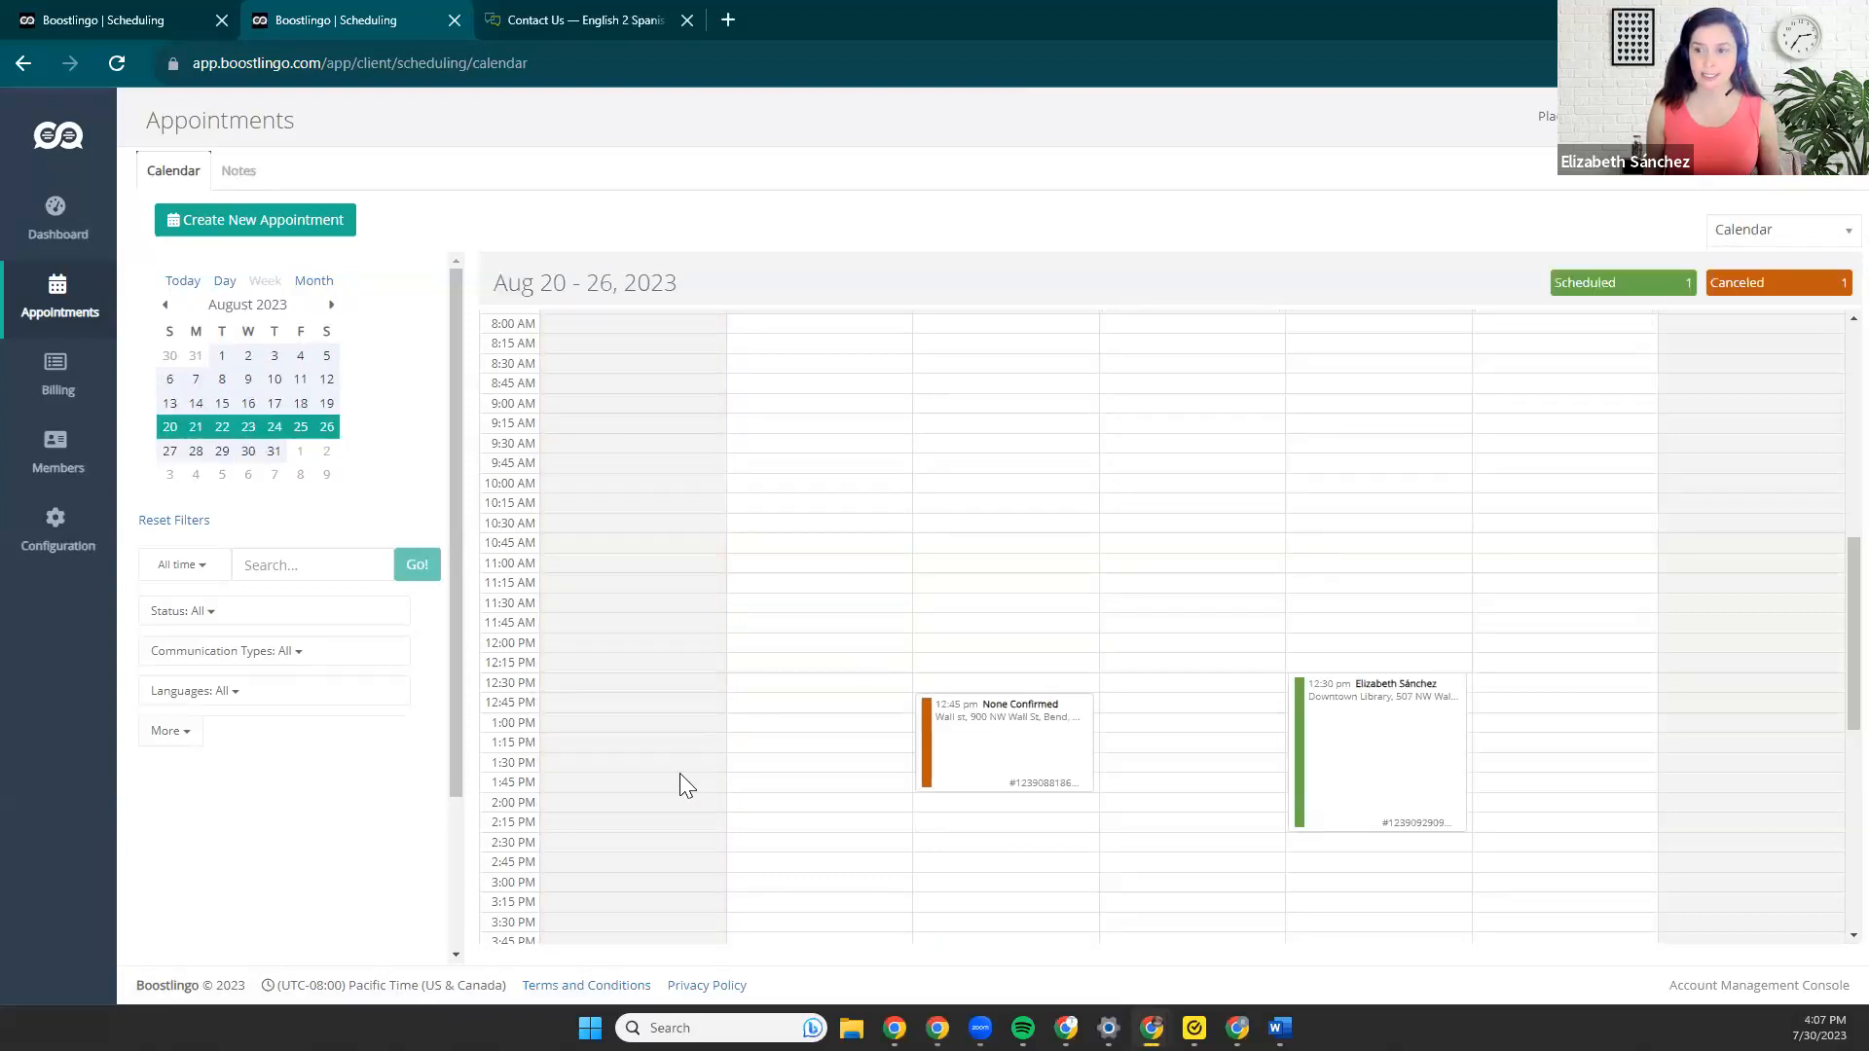
scroll(1239, 688, down, 1)
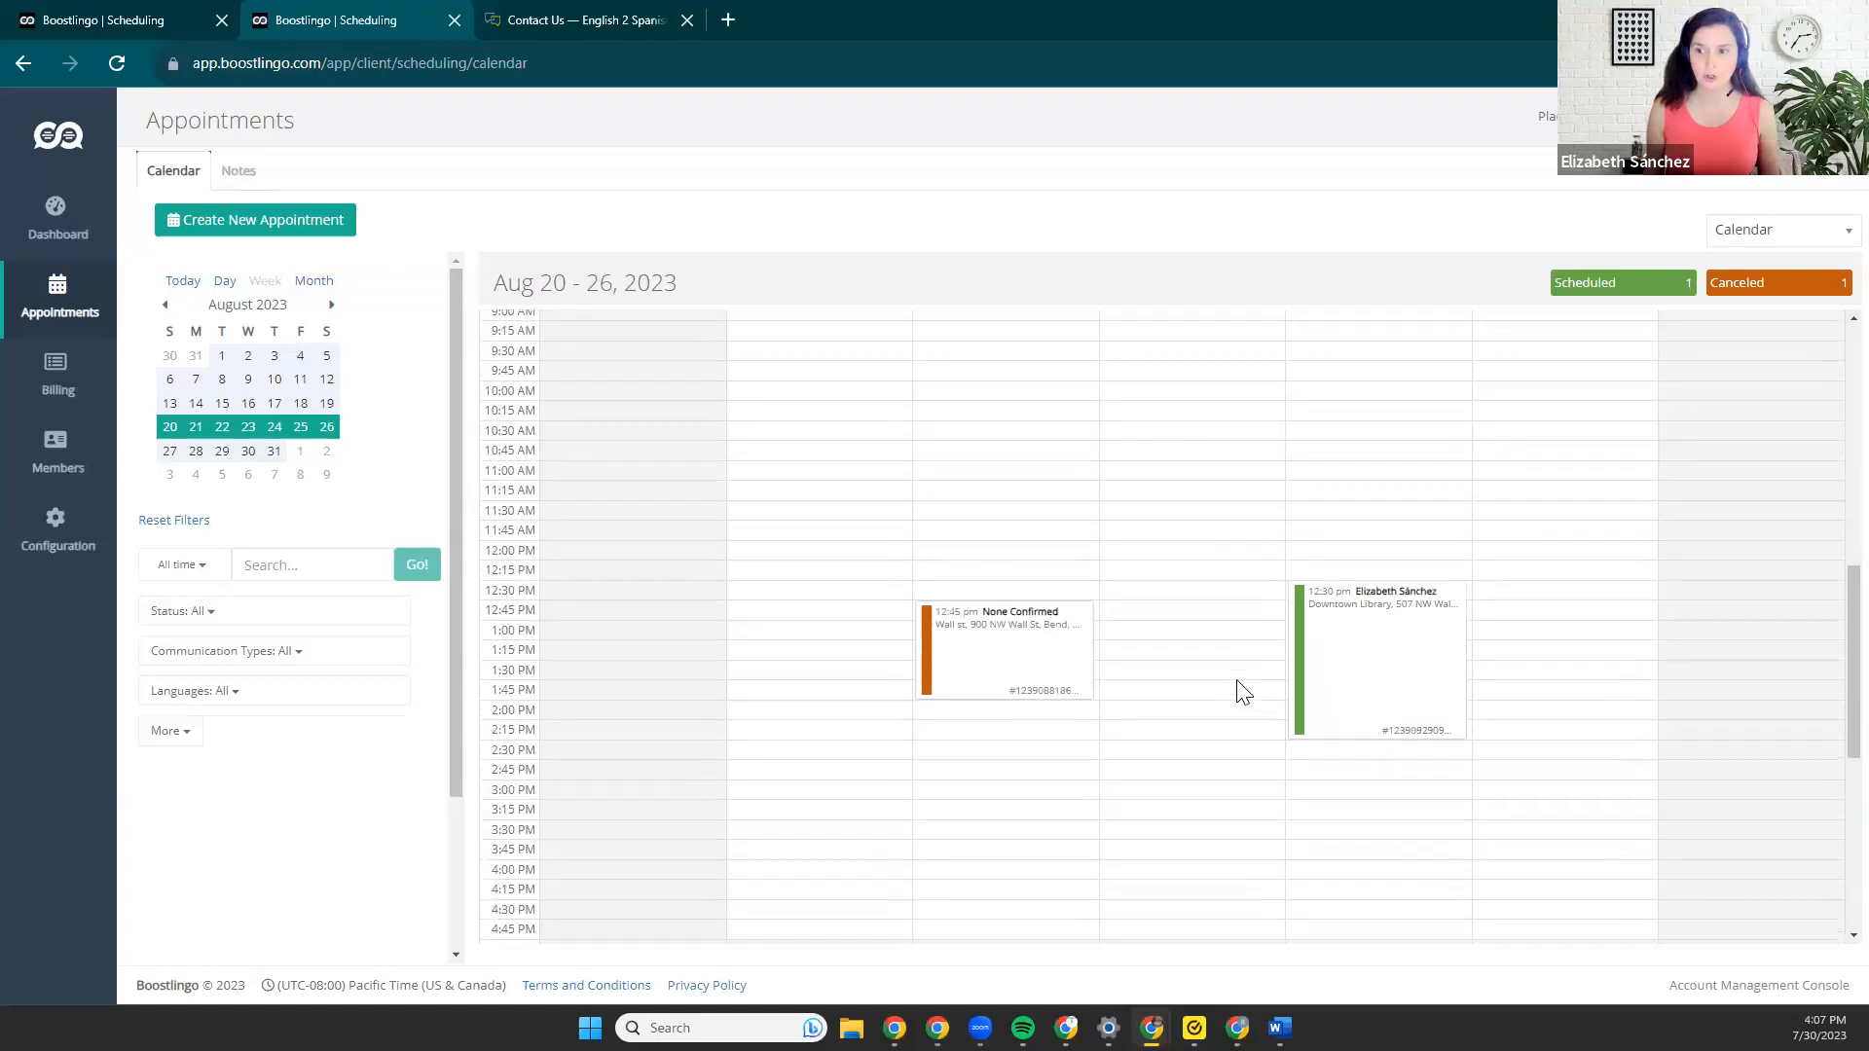
View the week's appointments in the Tabular layout and switch back to the Calendar layout.
click(1785, 231)
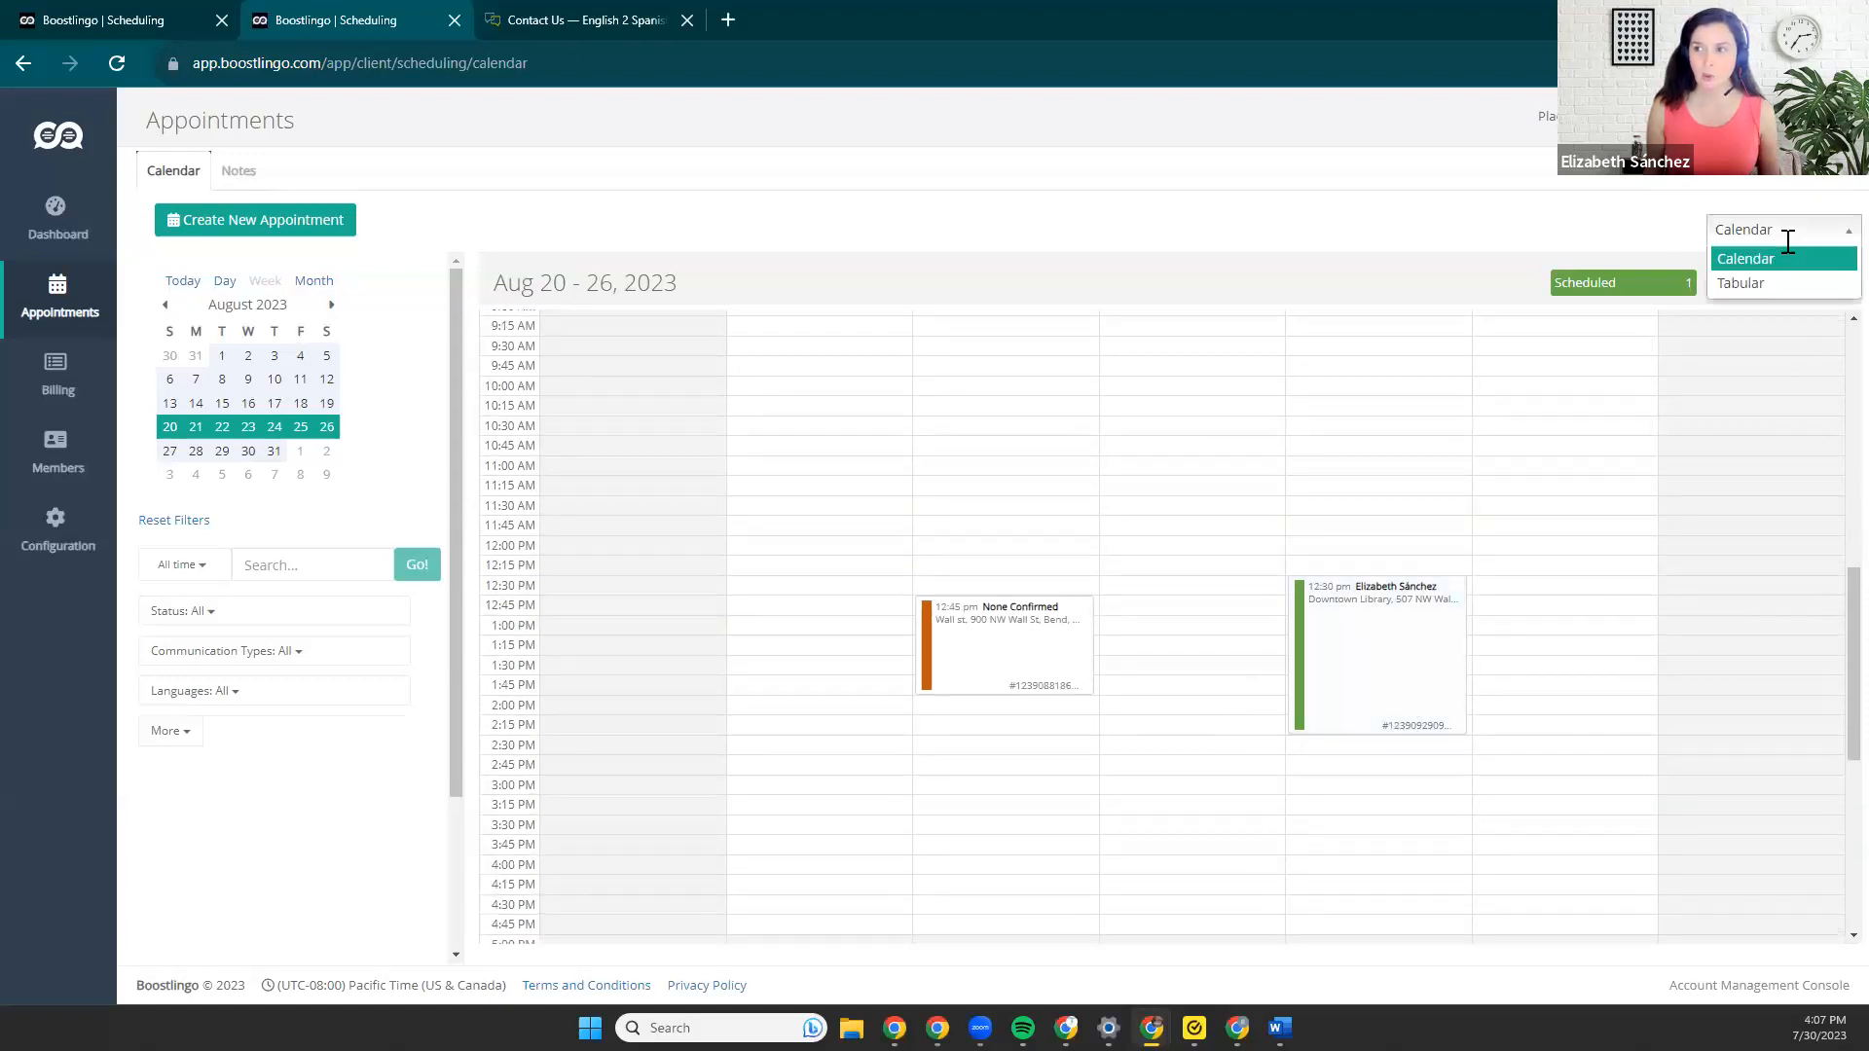
click(1780, 281)
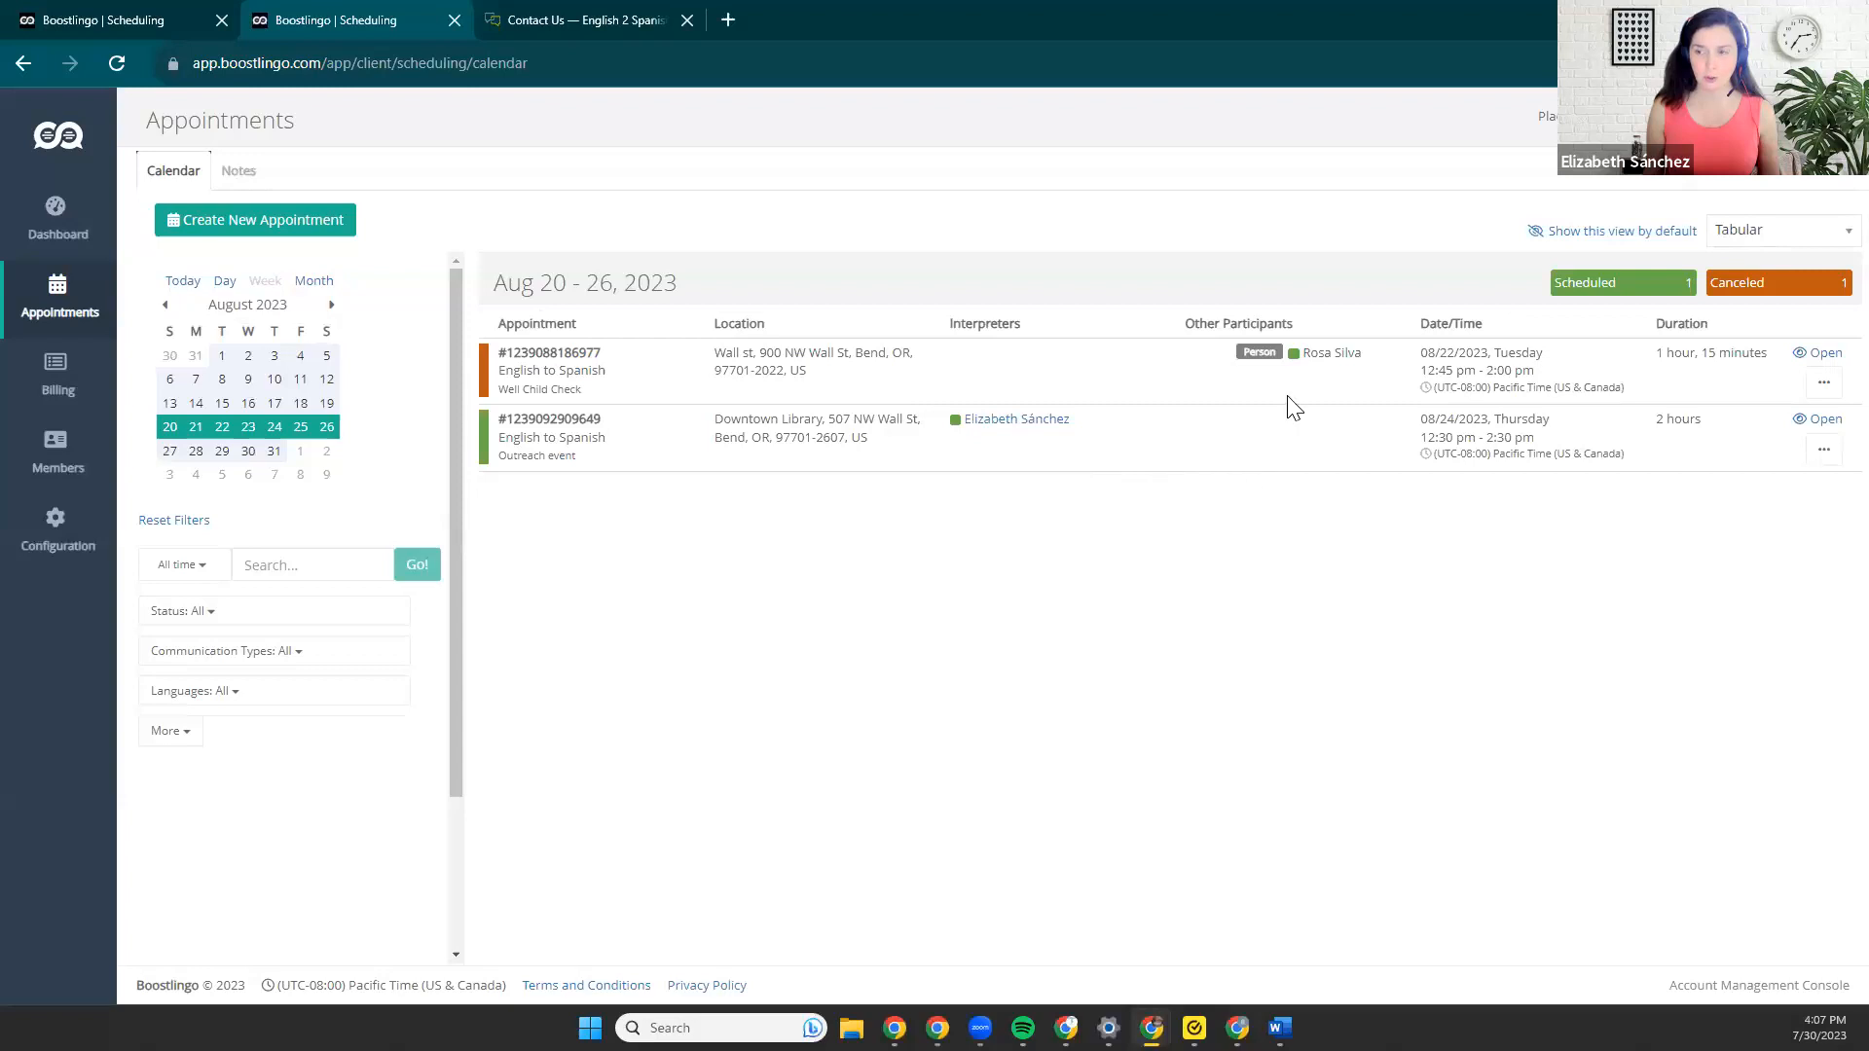
click(1760, 229)
click(1757, 258)
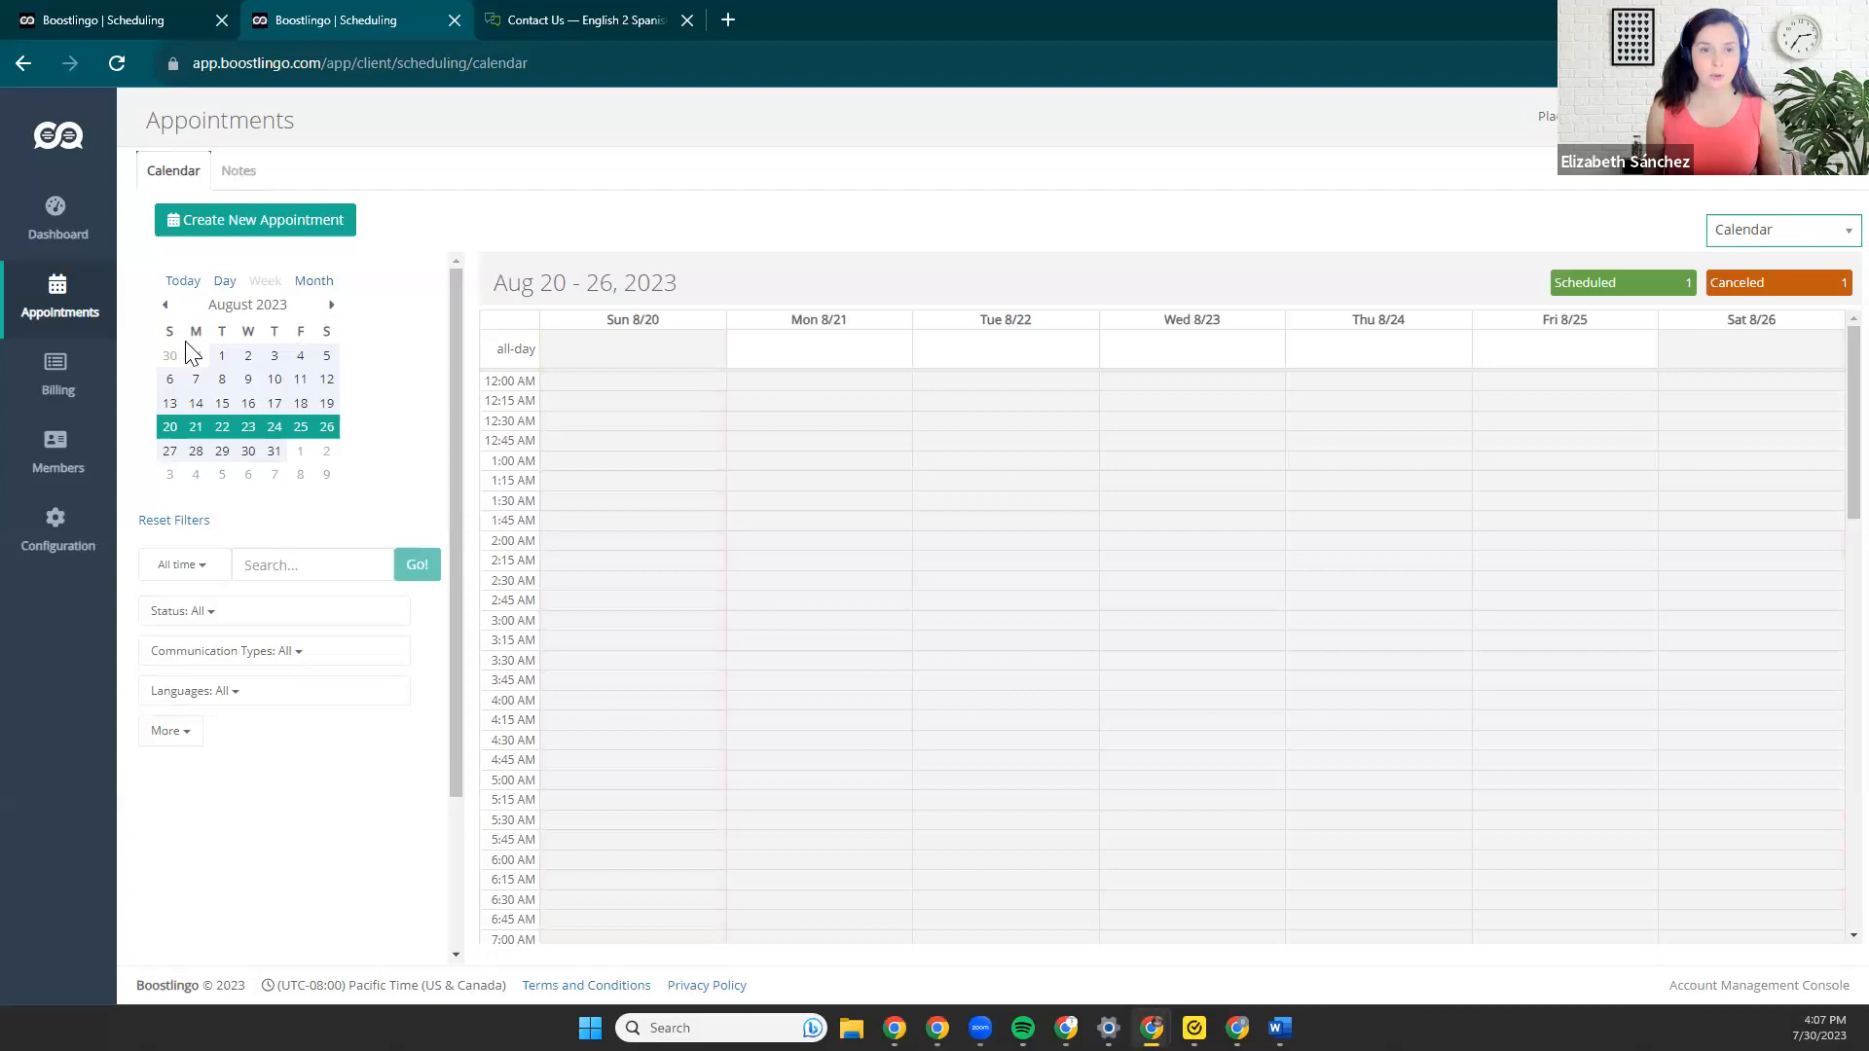
Open the outreach event appointment scheduled for Thursday, August 24 at 12:30 PM.
scroll(1297, 759, down, 3)
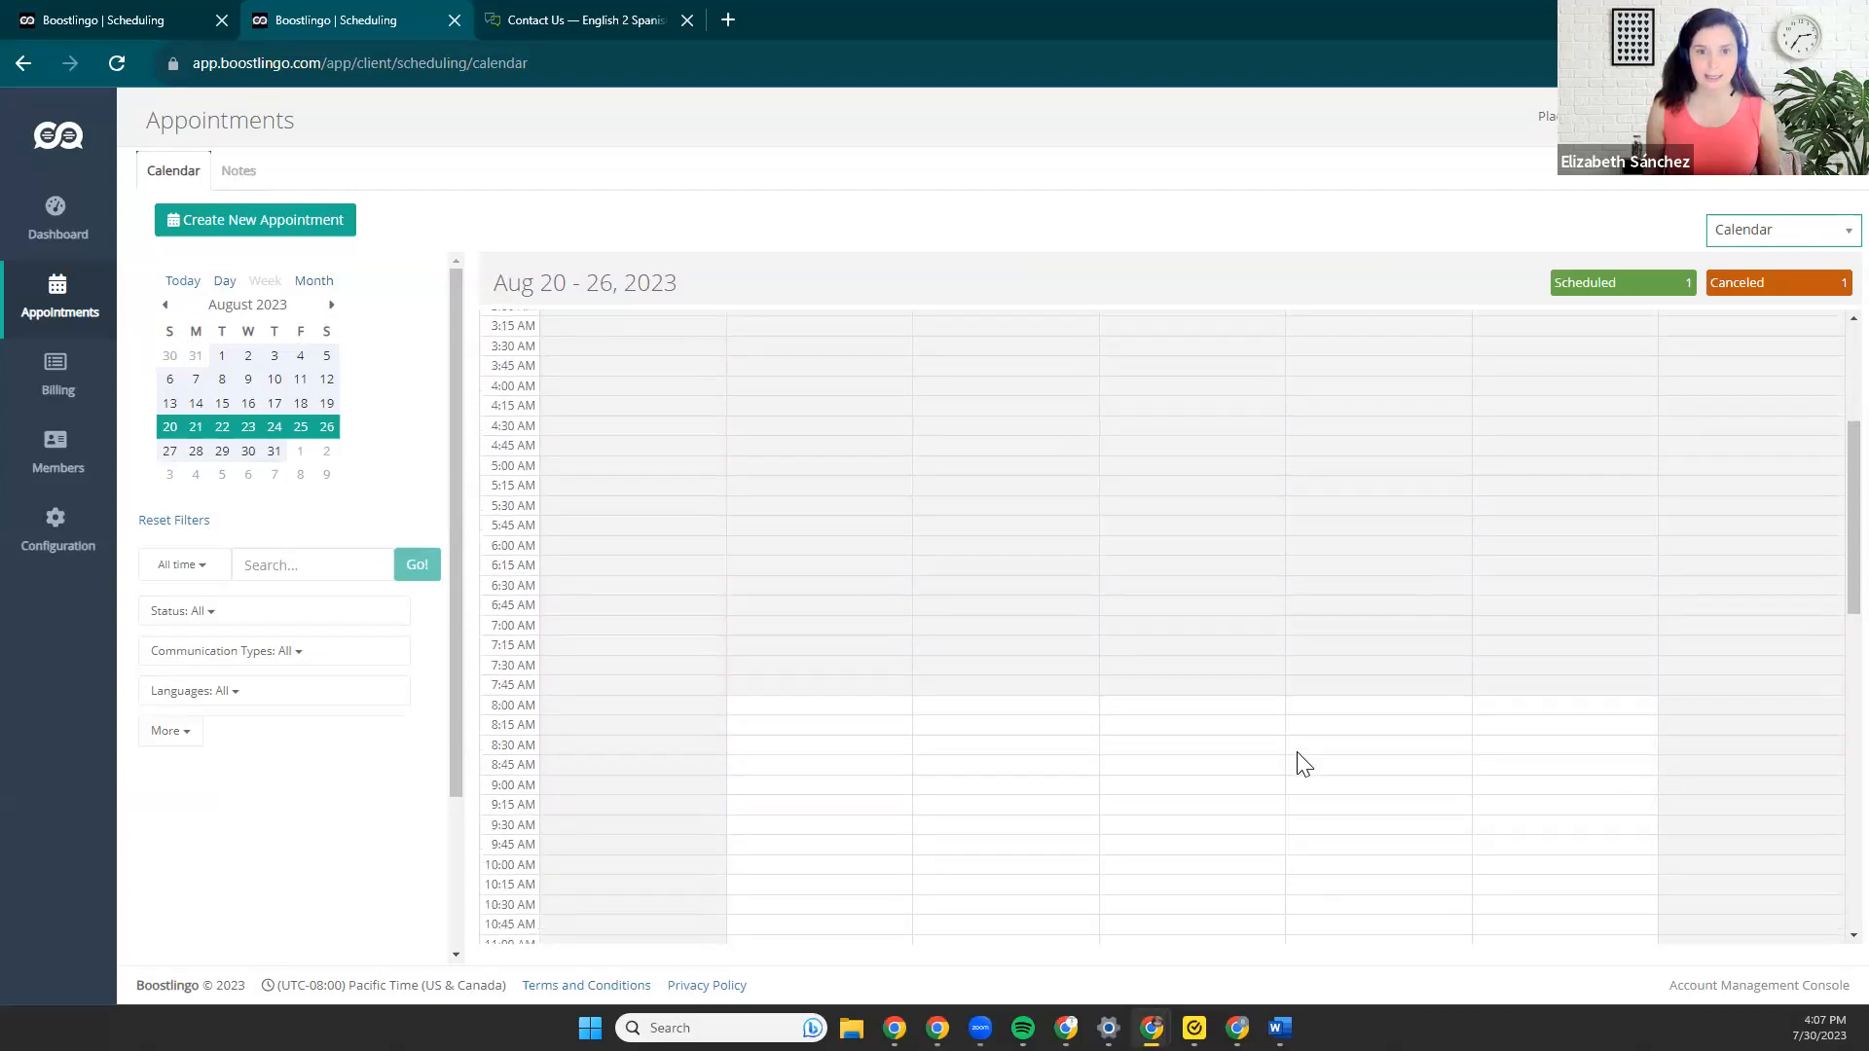
scroll(1300, 760, down, 4)
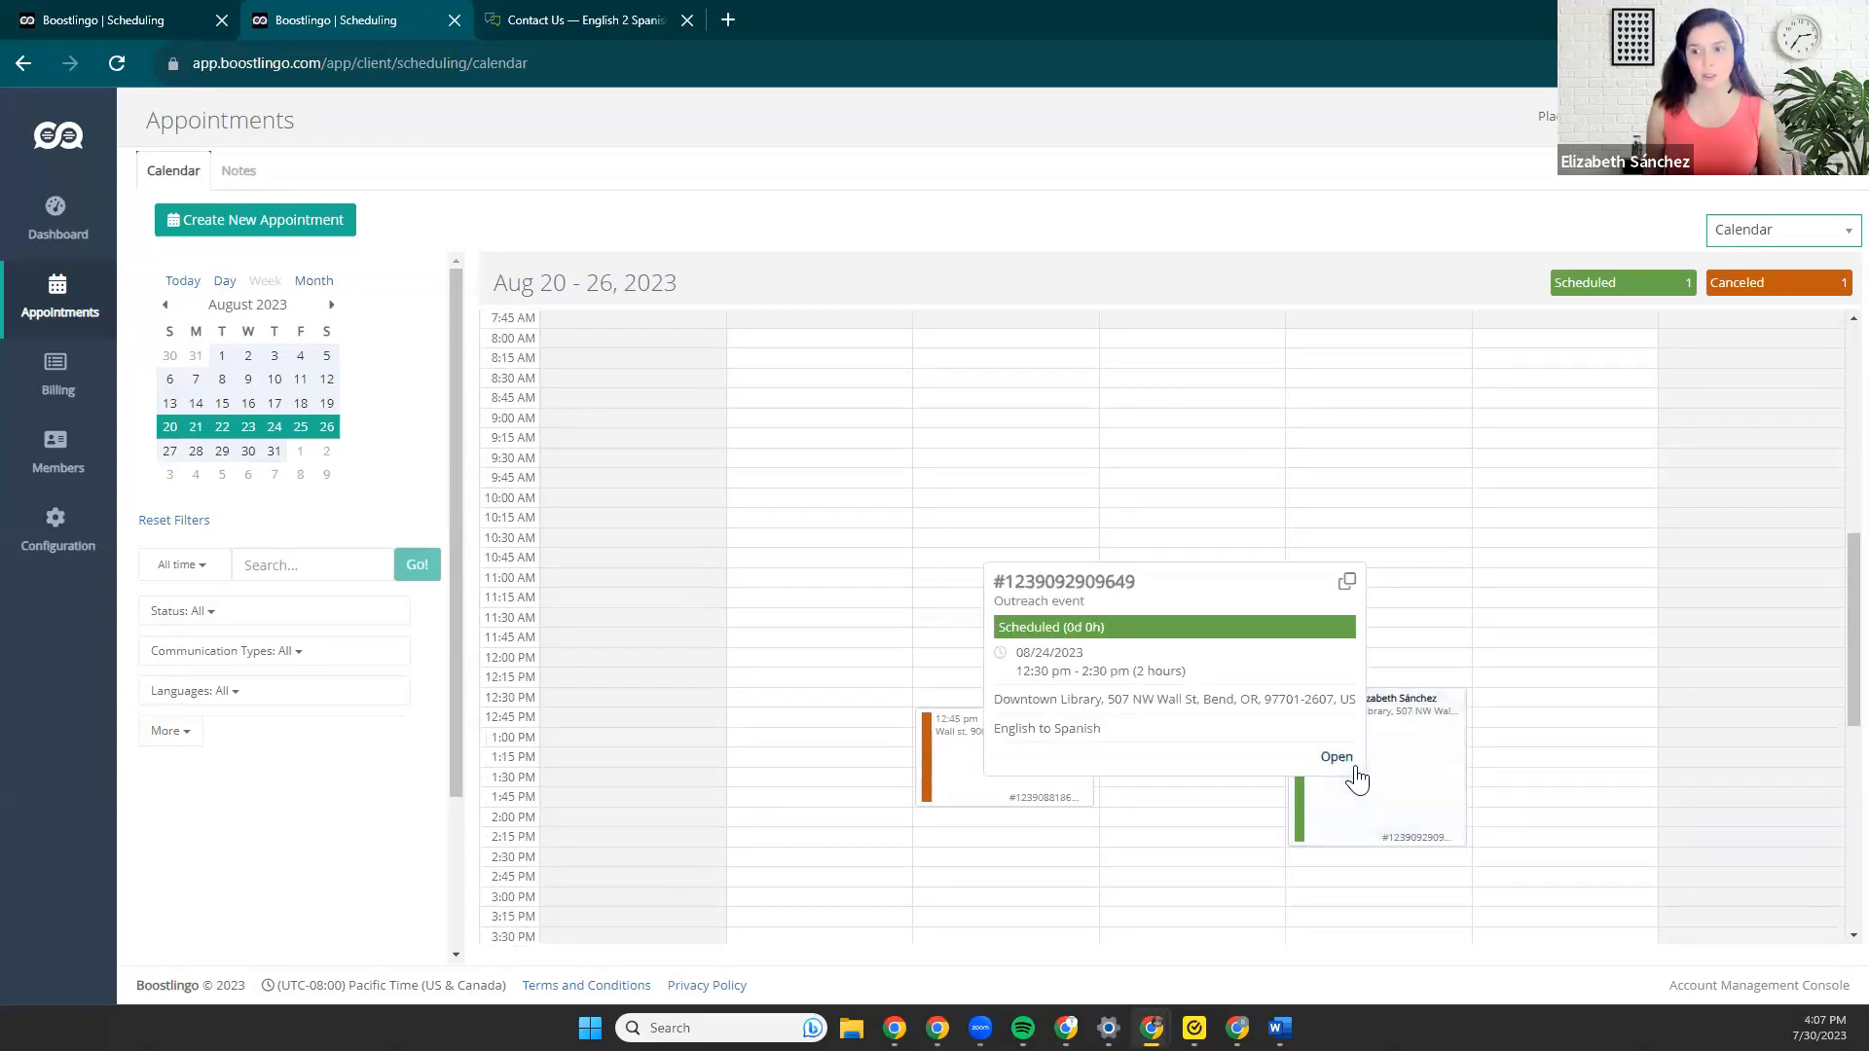
click(1334, 760)
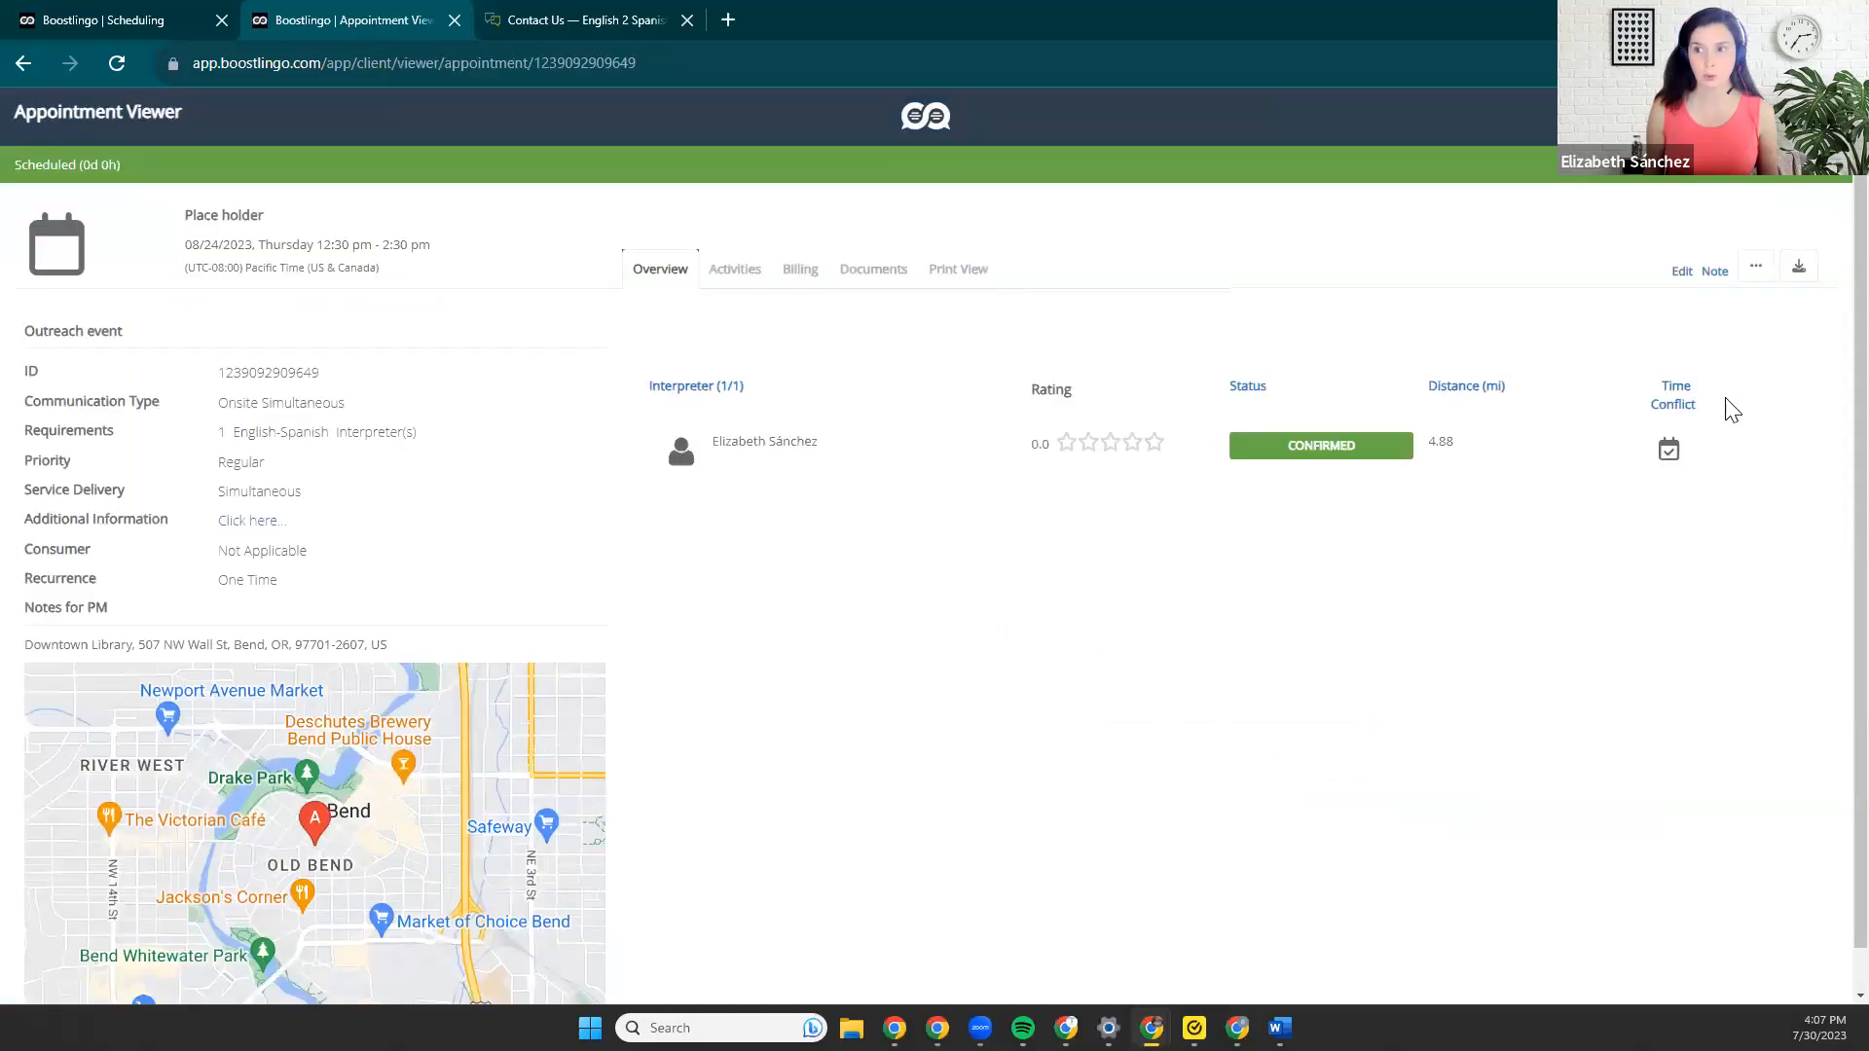
Start cancelling the outreach event appointment, choosing "Not necessary now" as the reason.
click(1752, 270)
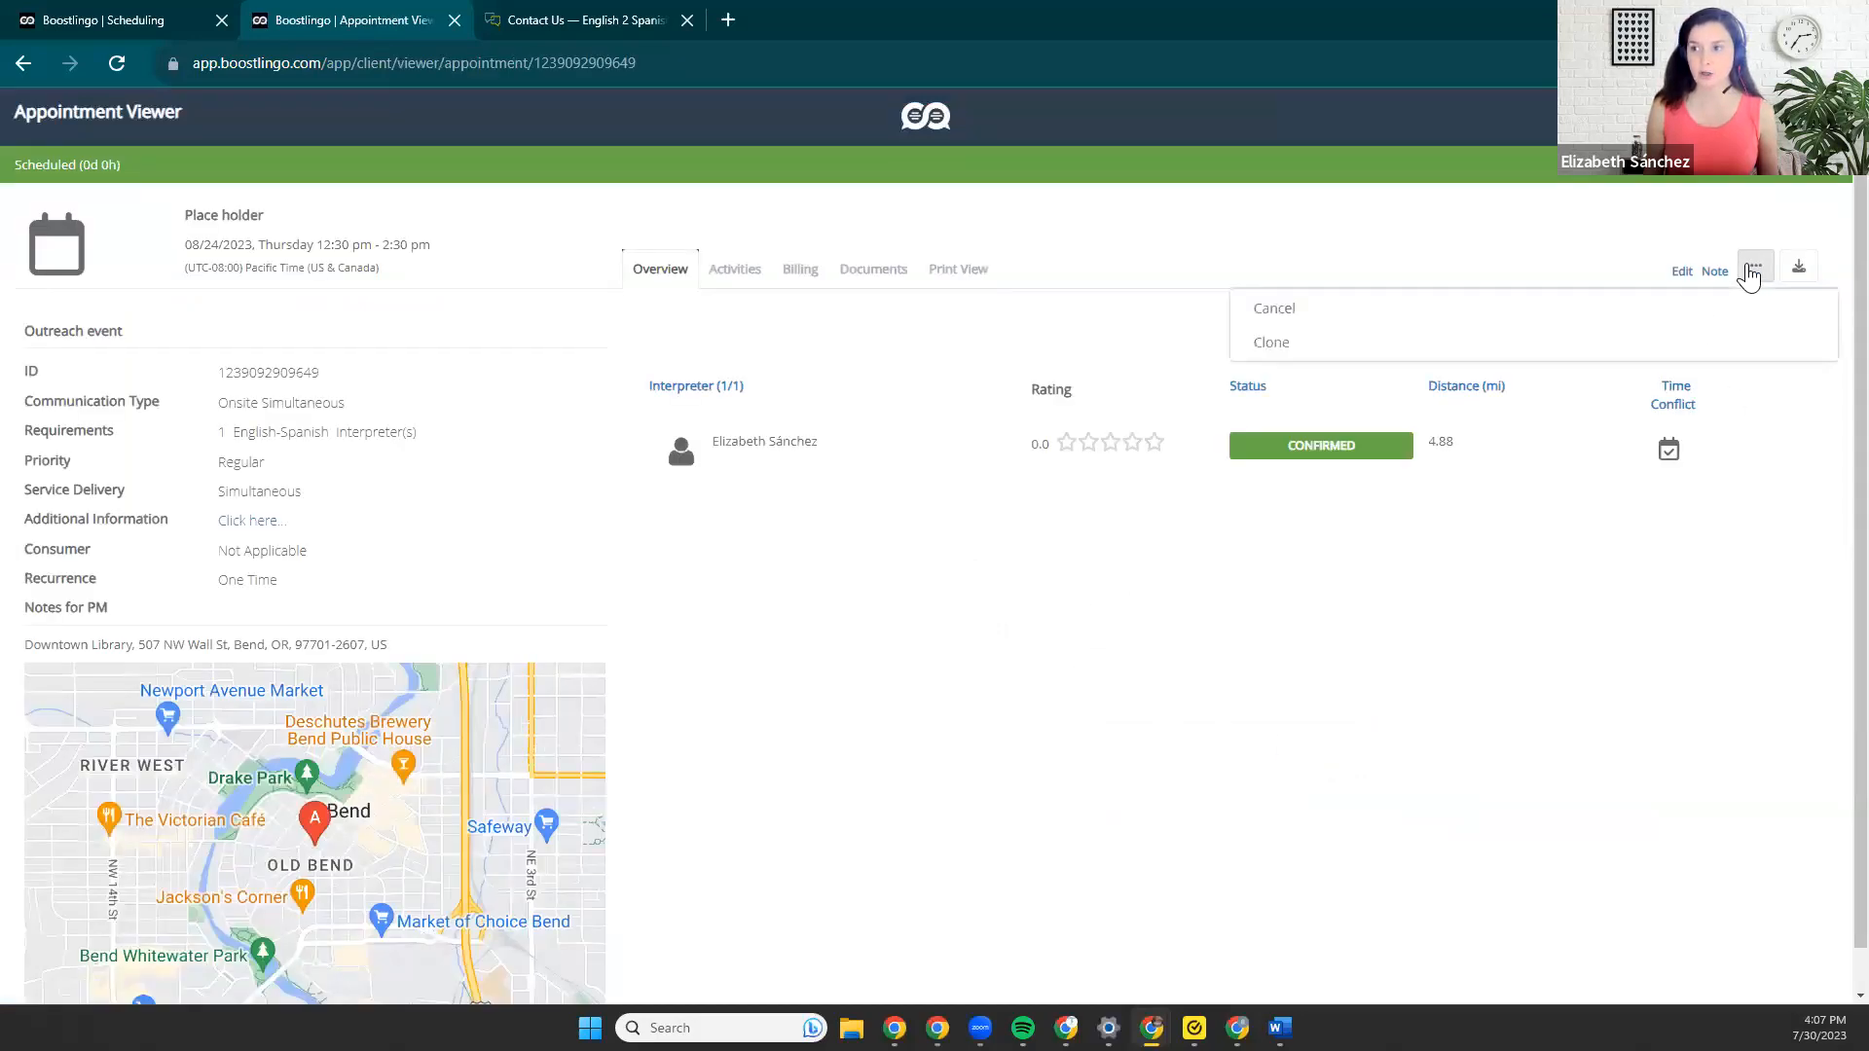
click(1291, 309)
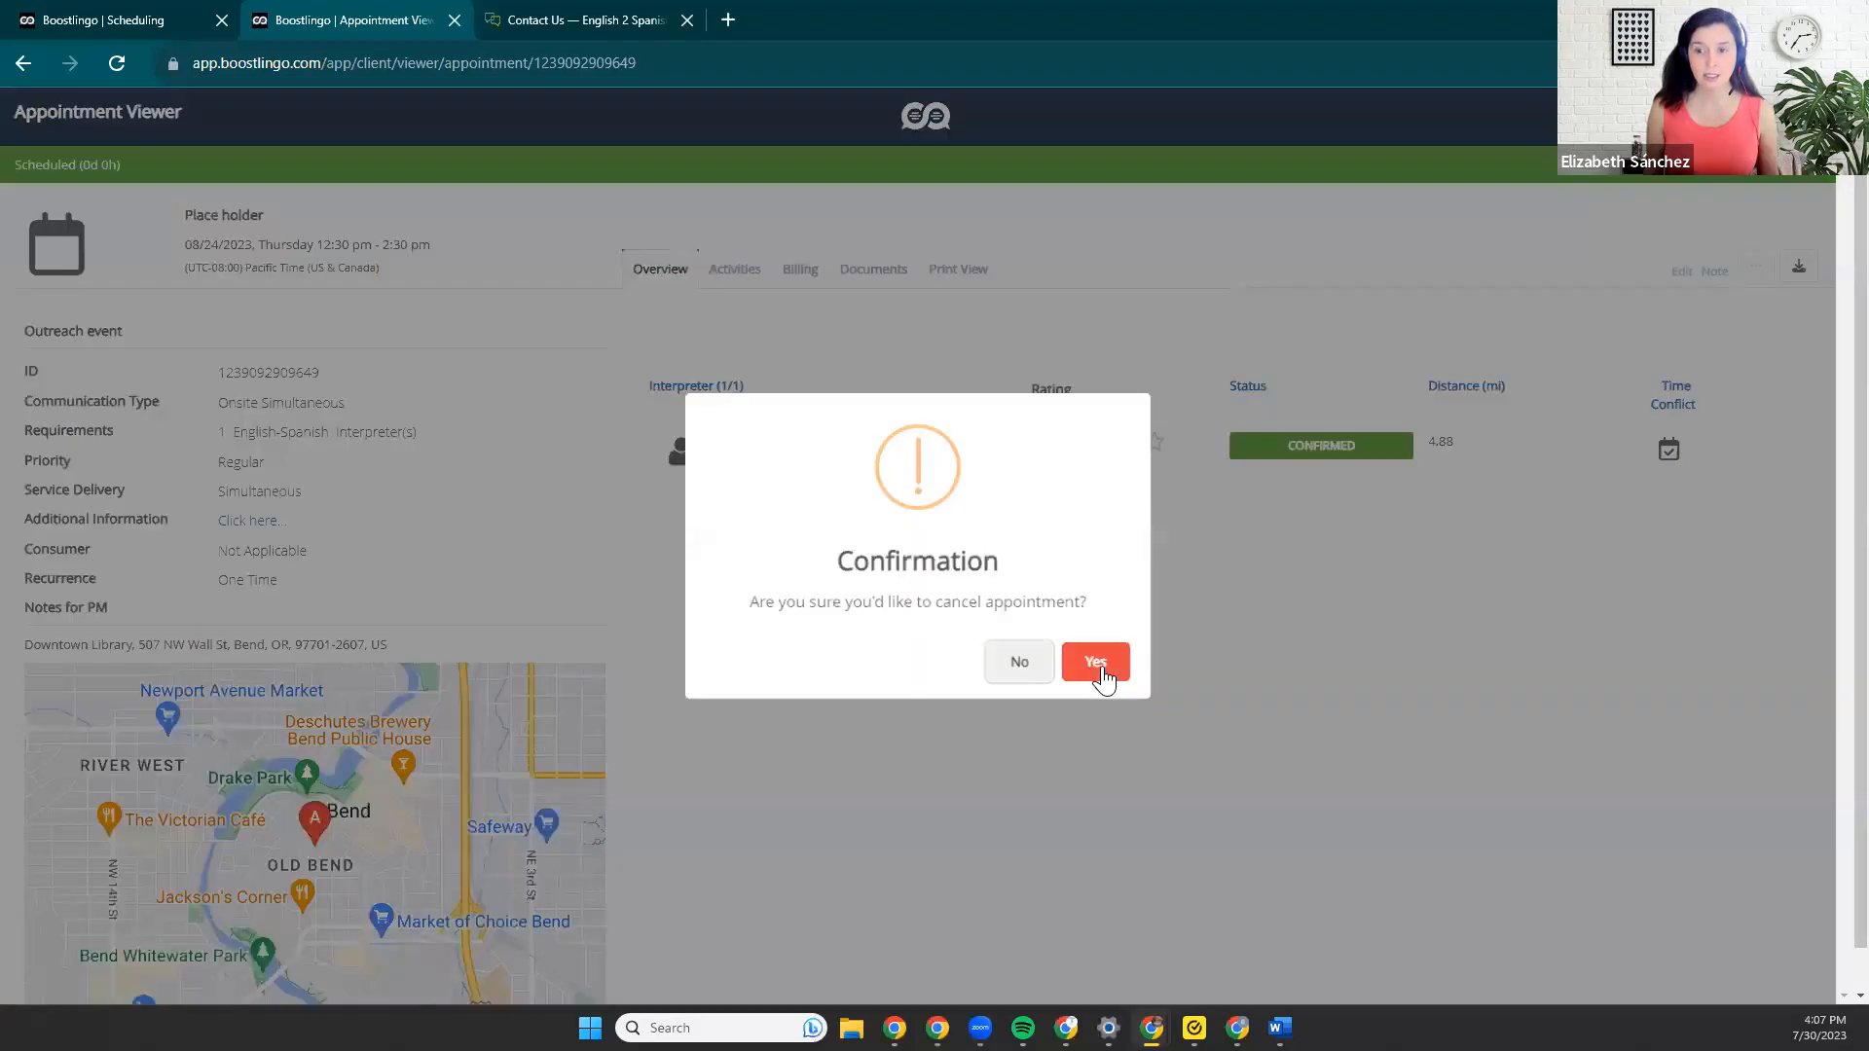
click(1101, 669)
click(863, 199)
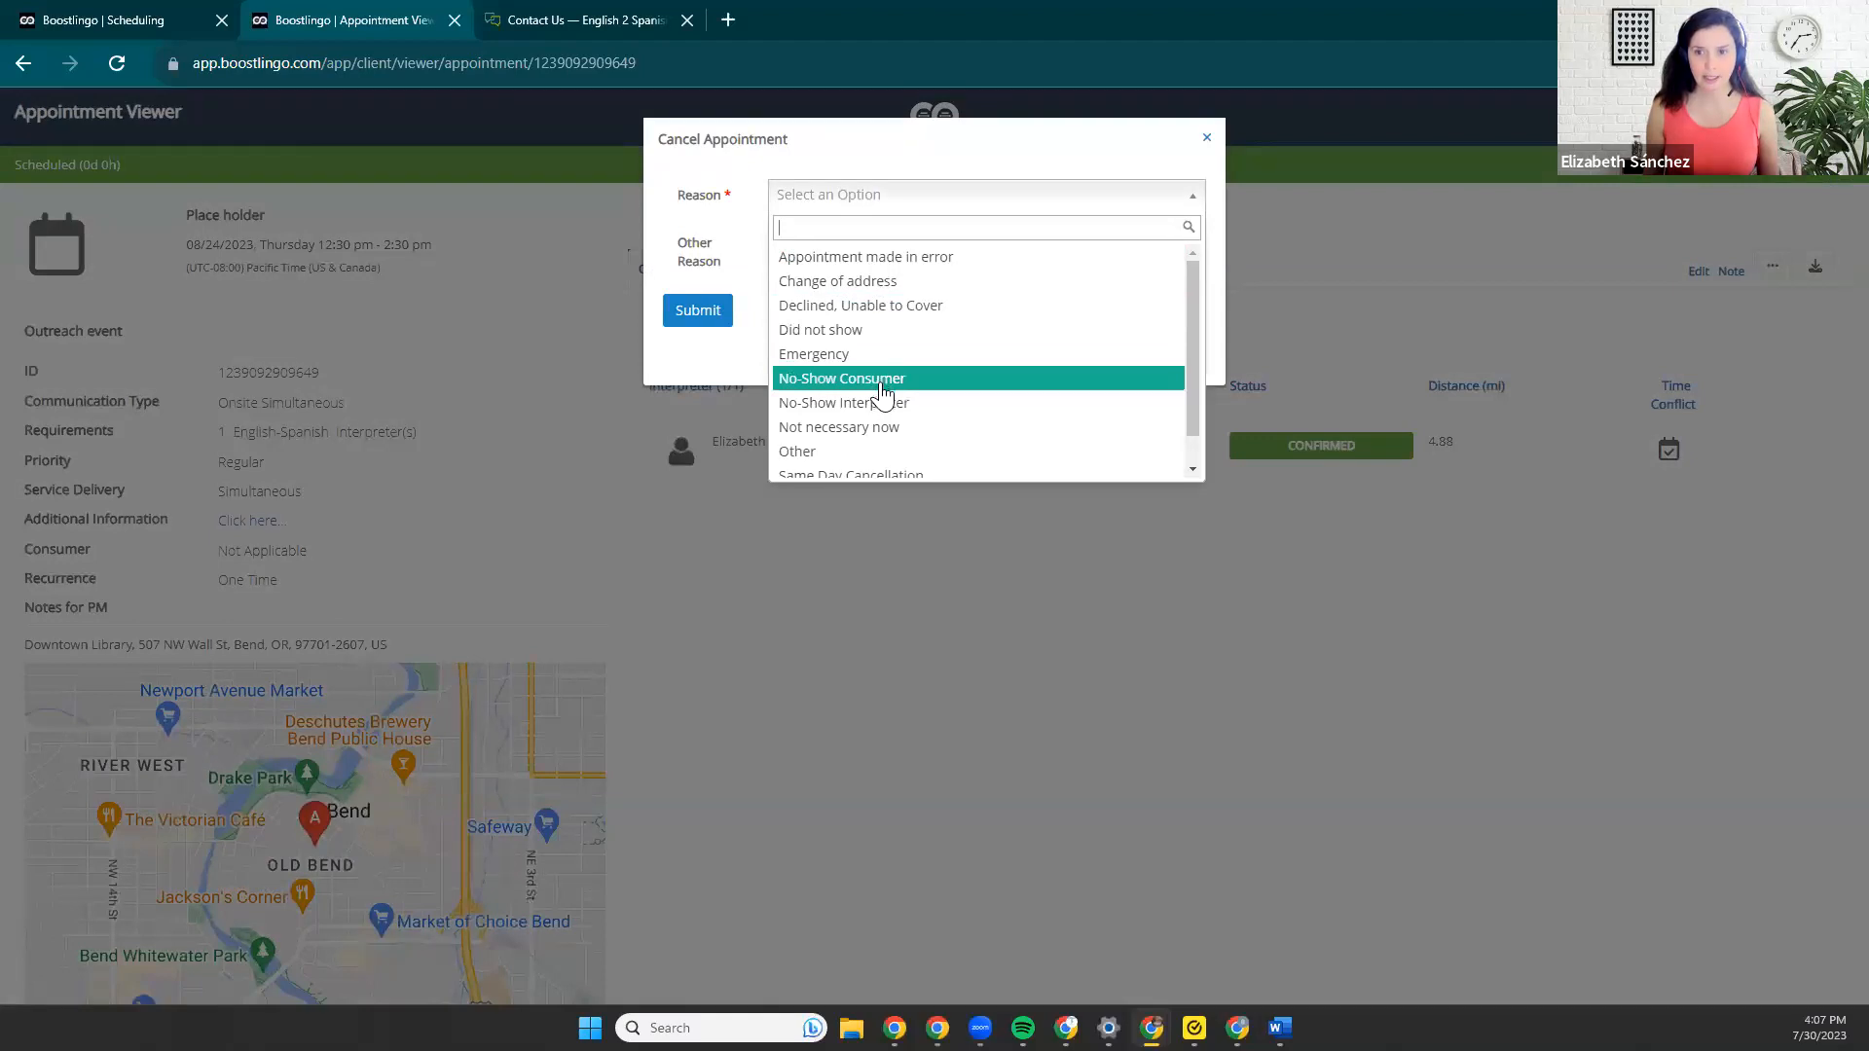
click(839, 426)
Enter "Due to smoke" as the other reason and submit the appointment cancellation.
click(831, 273)
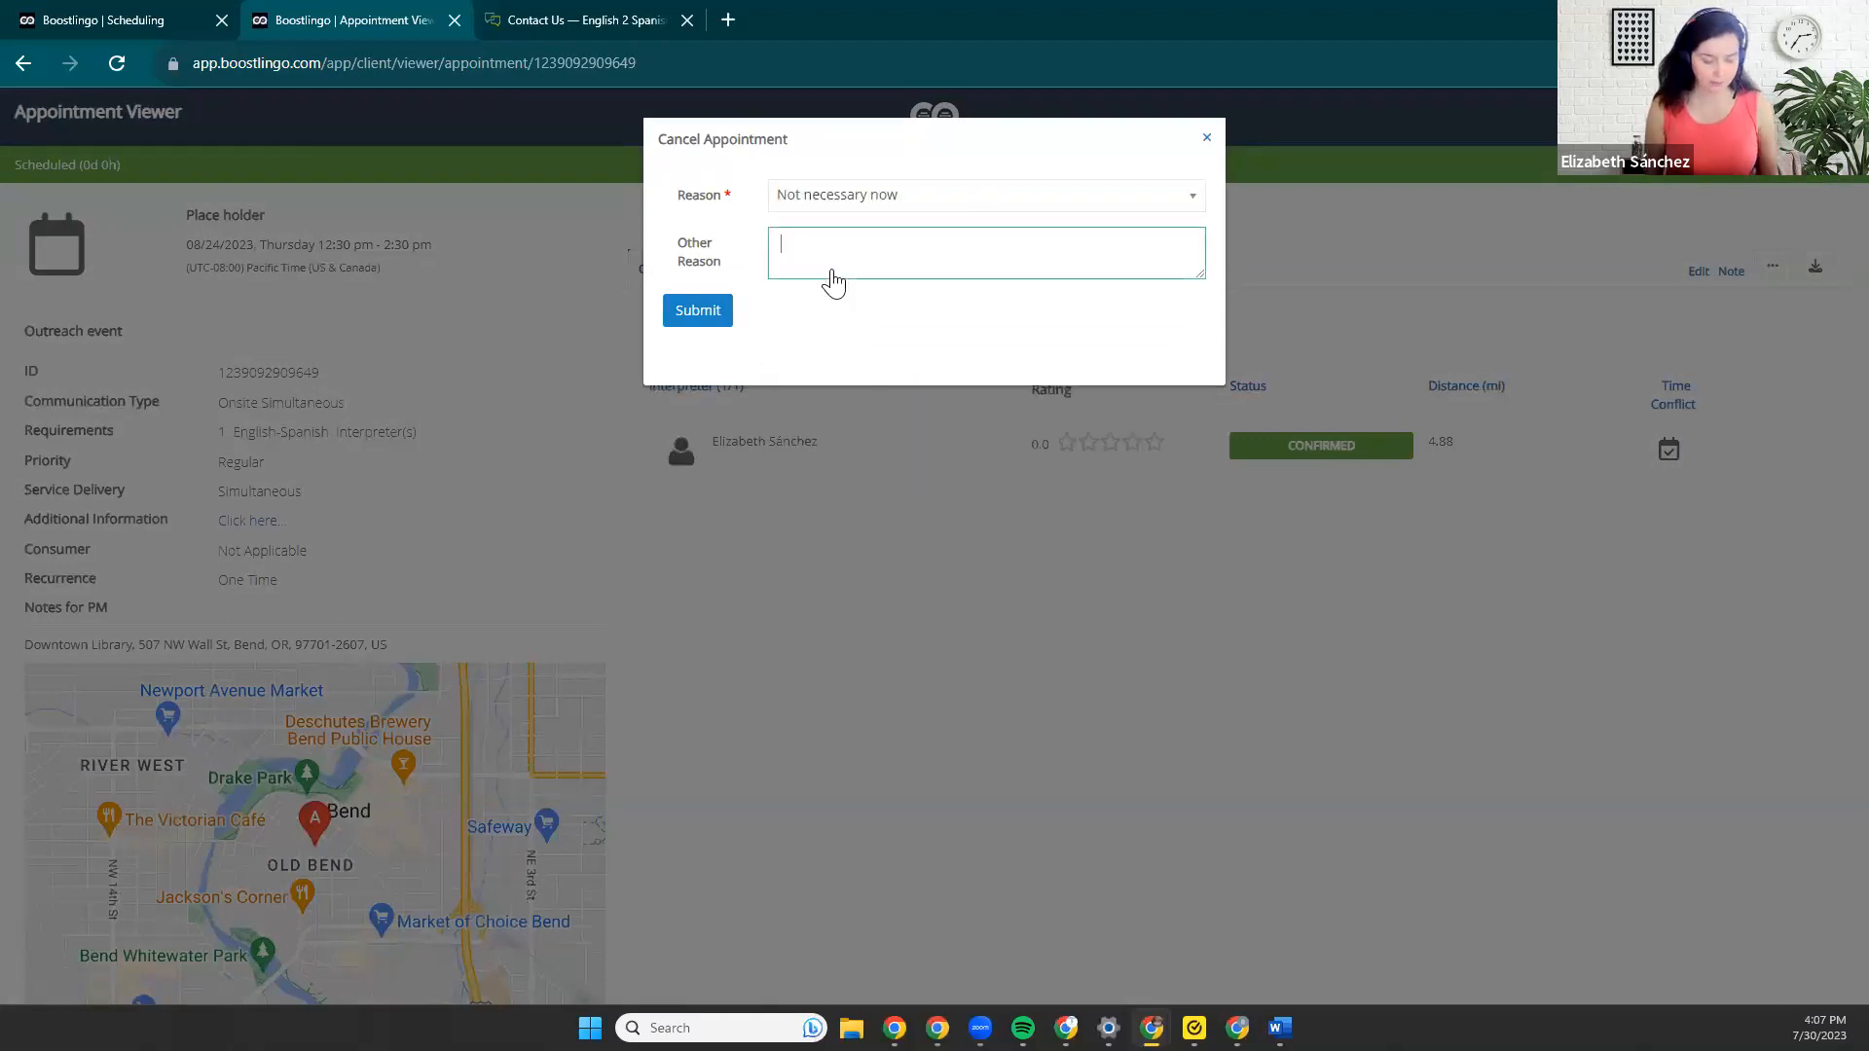
text(Due to)
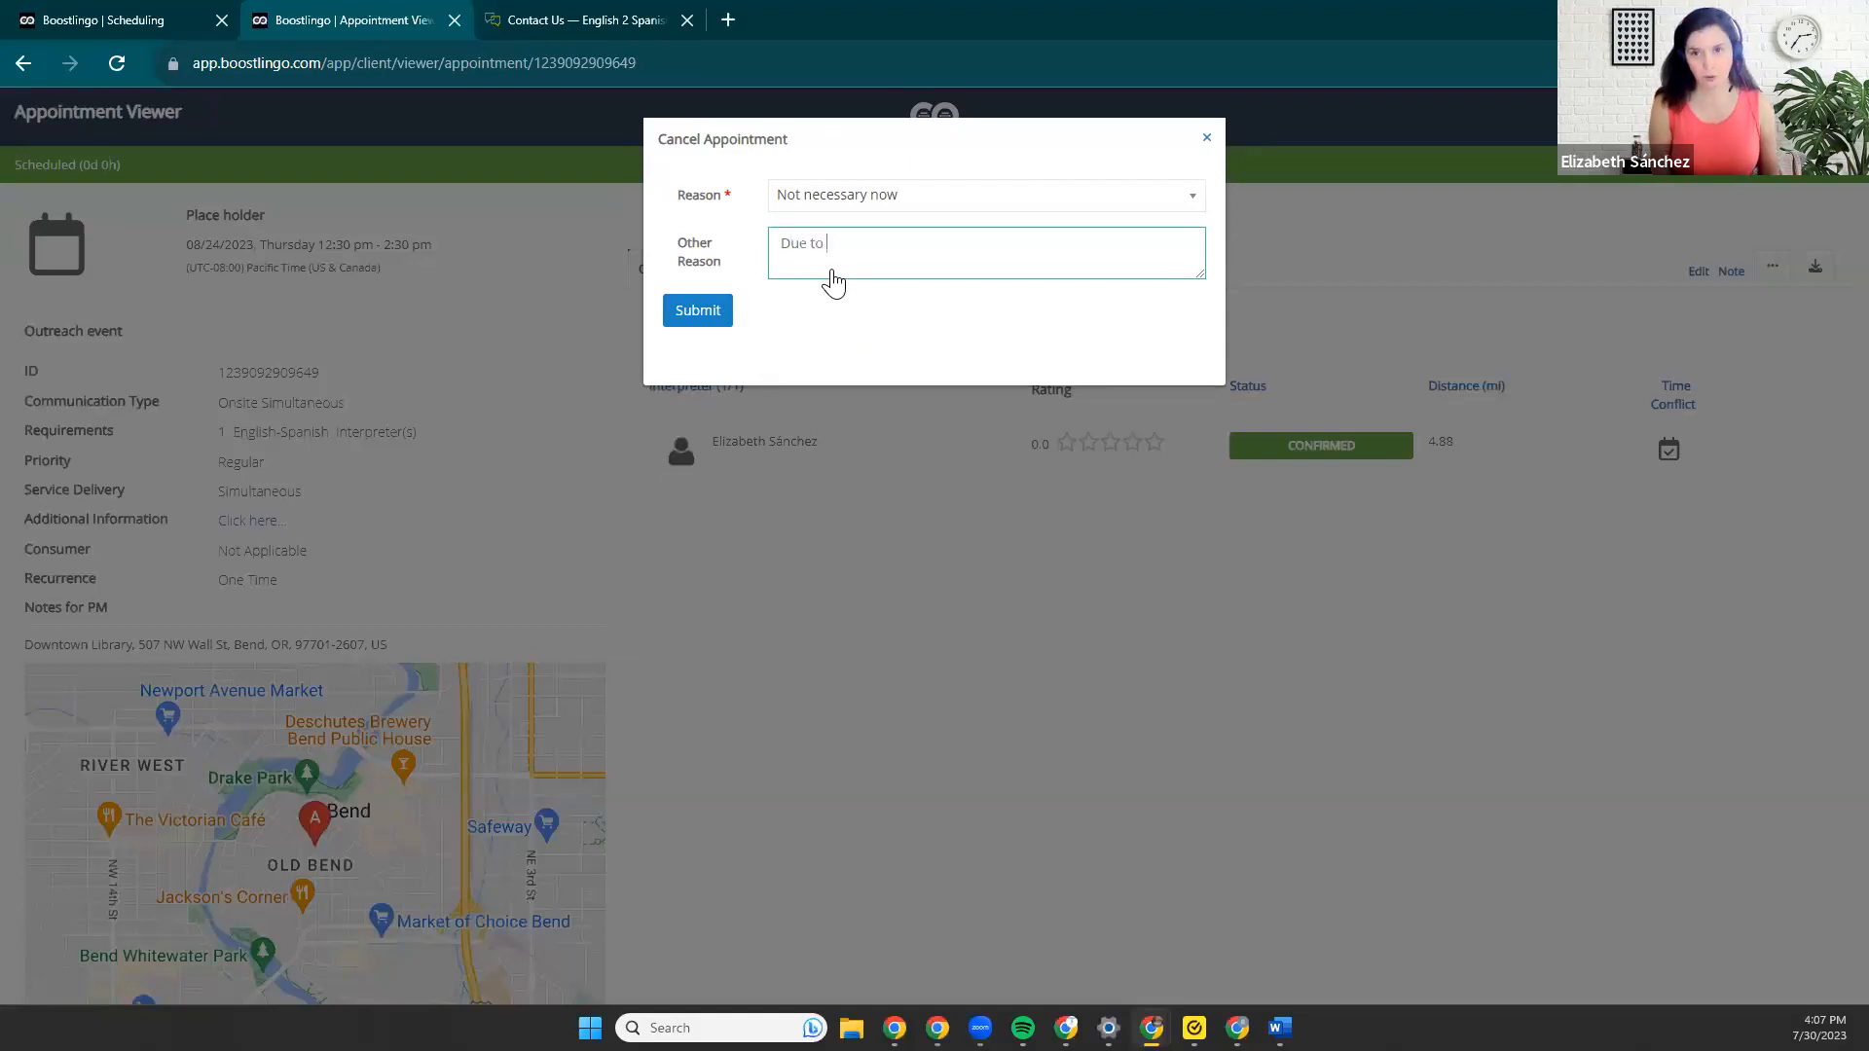
key(BackSpace)
key(BackSpace)
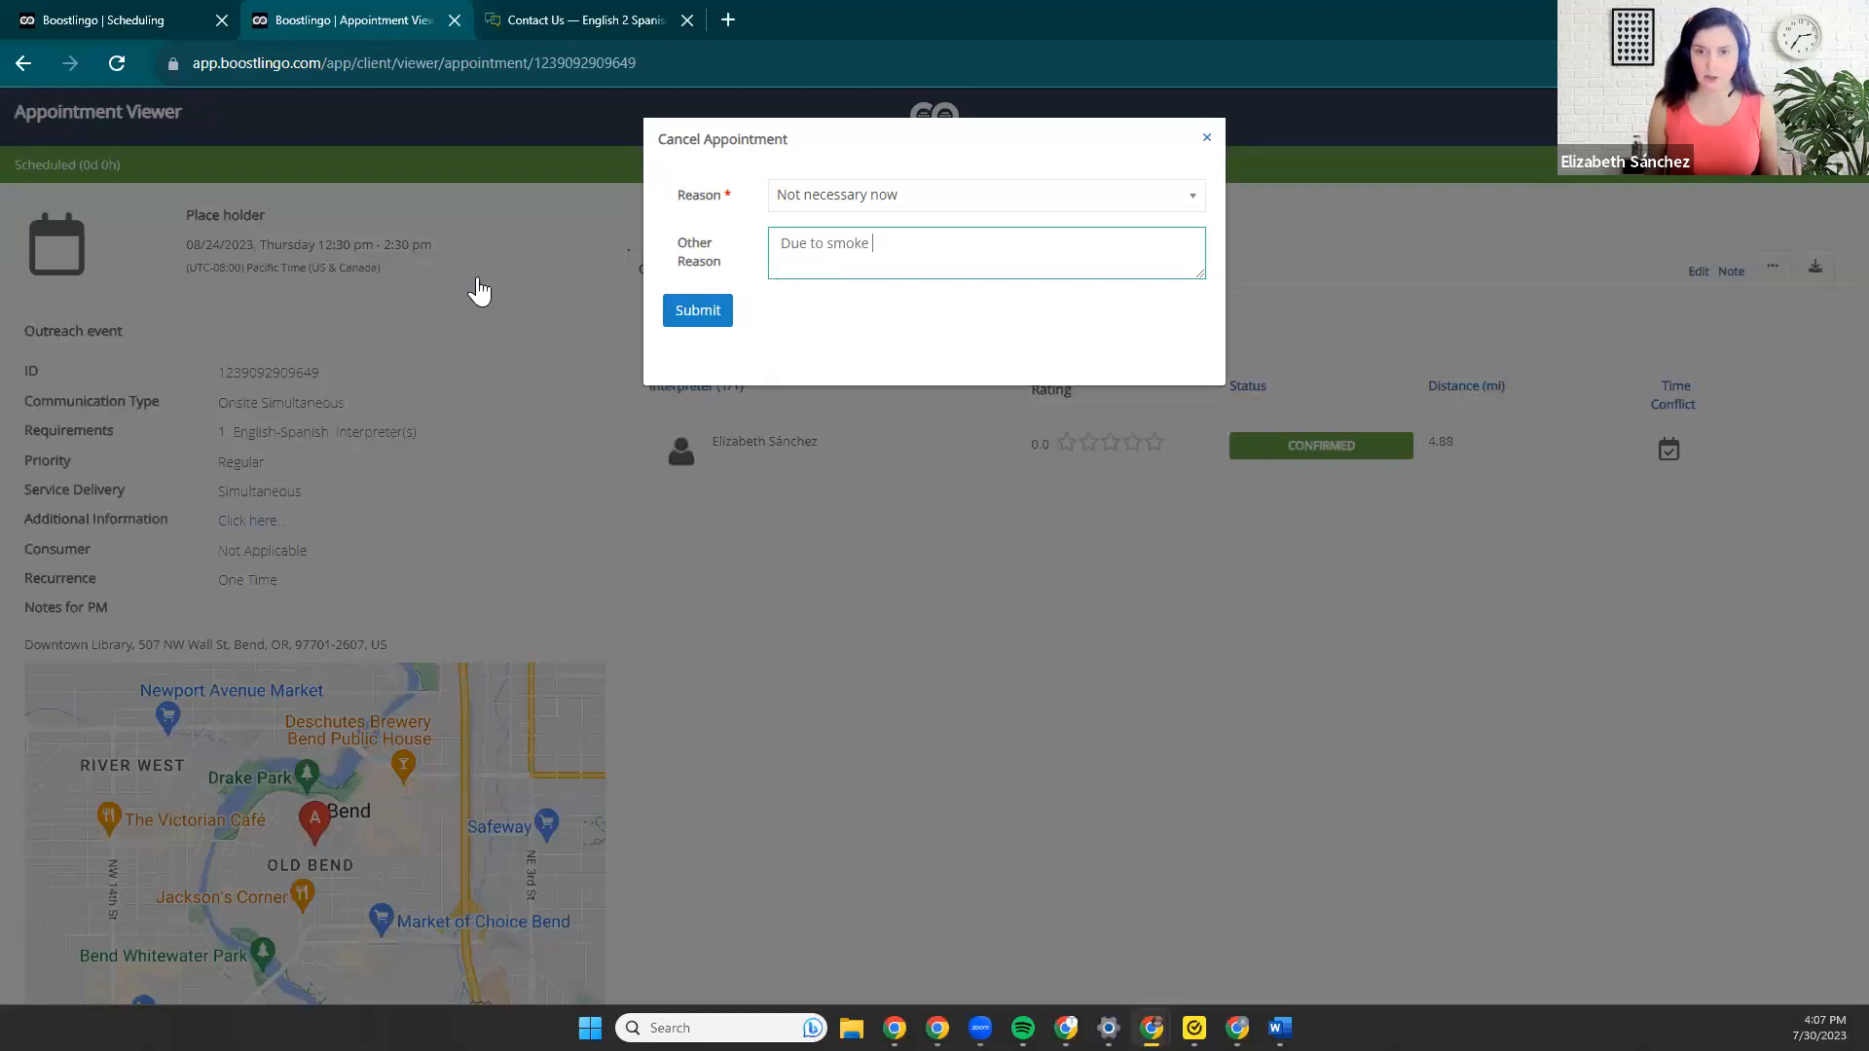
click(687, 307)
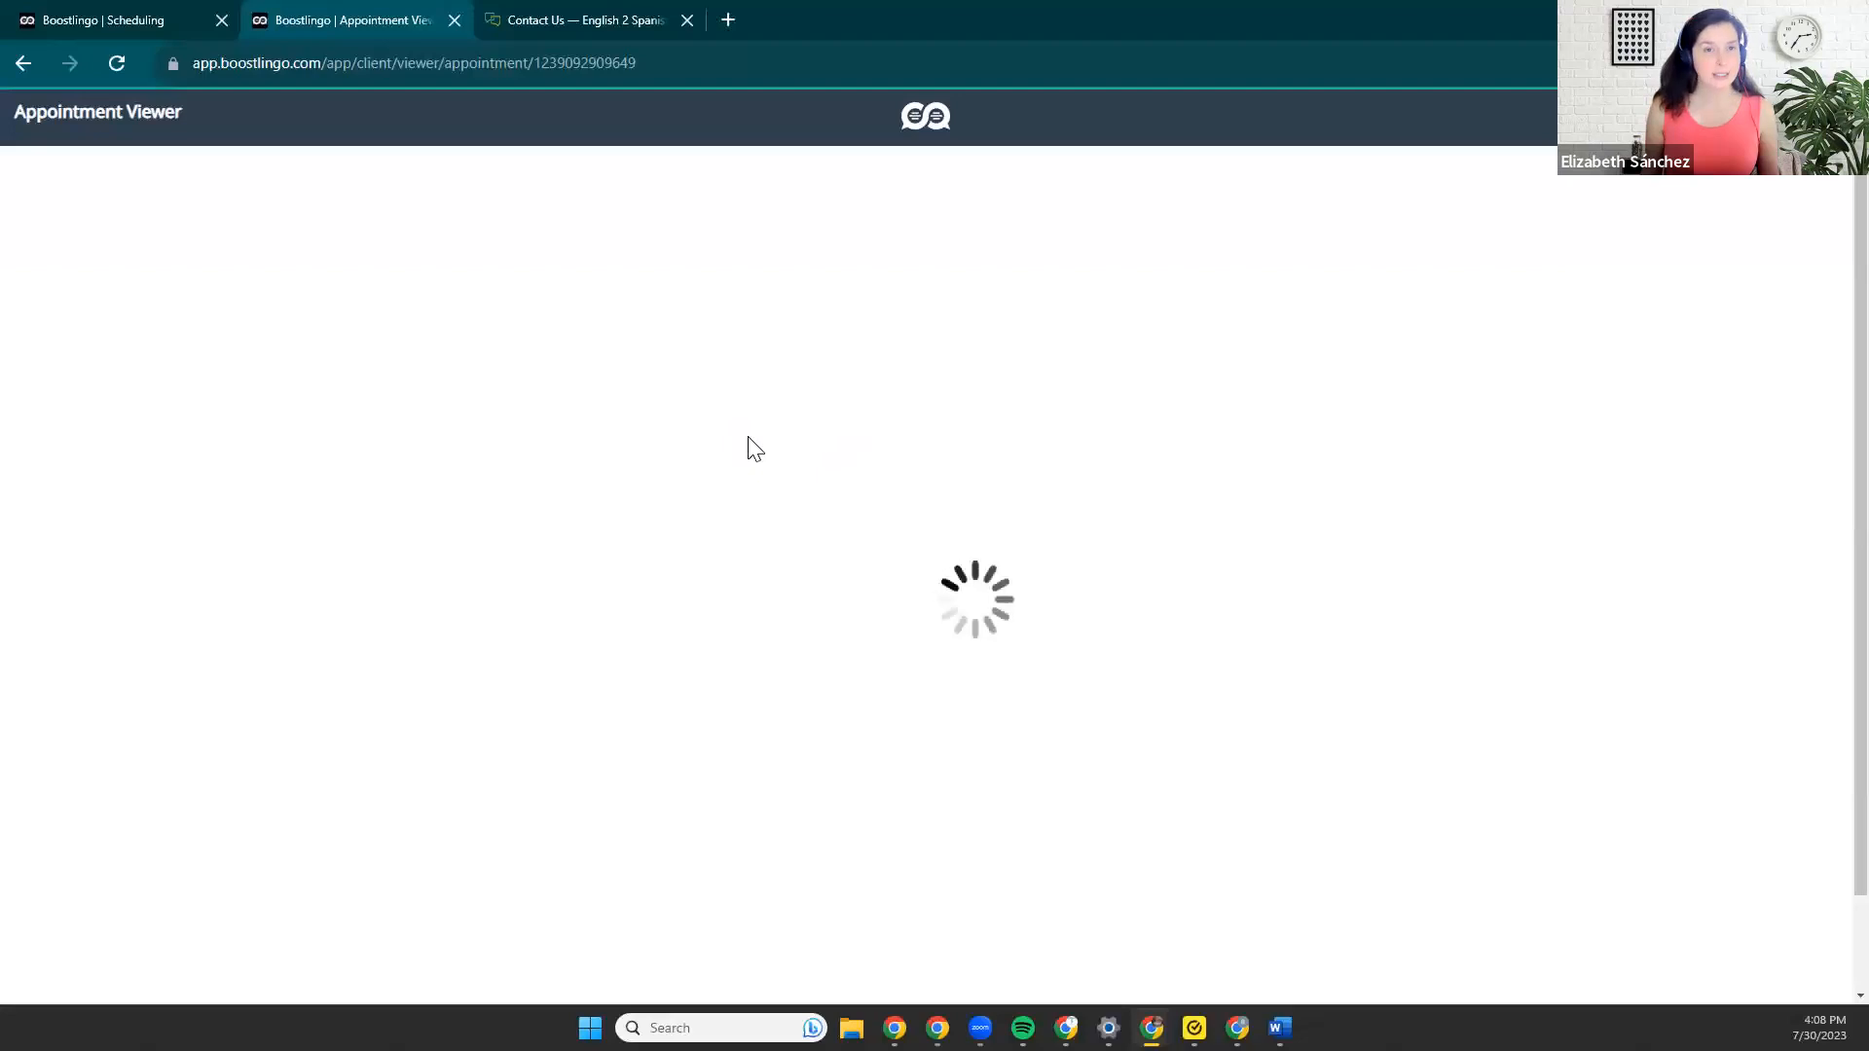
Reload the canceled appointment's page and go back to the previous page.
click(117, 64)
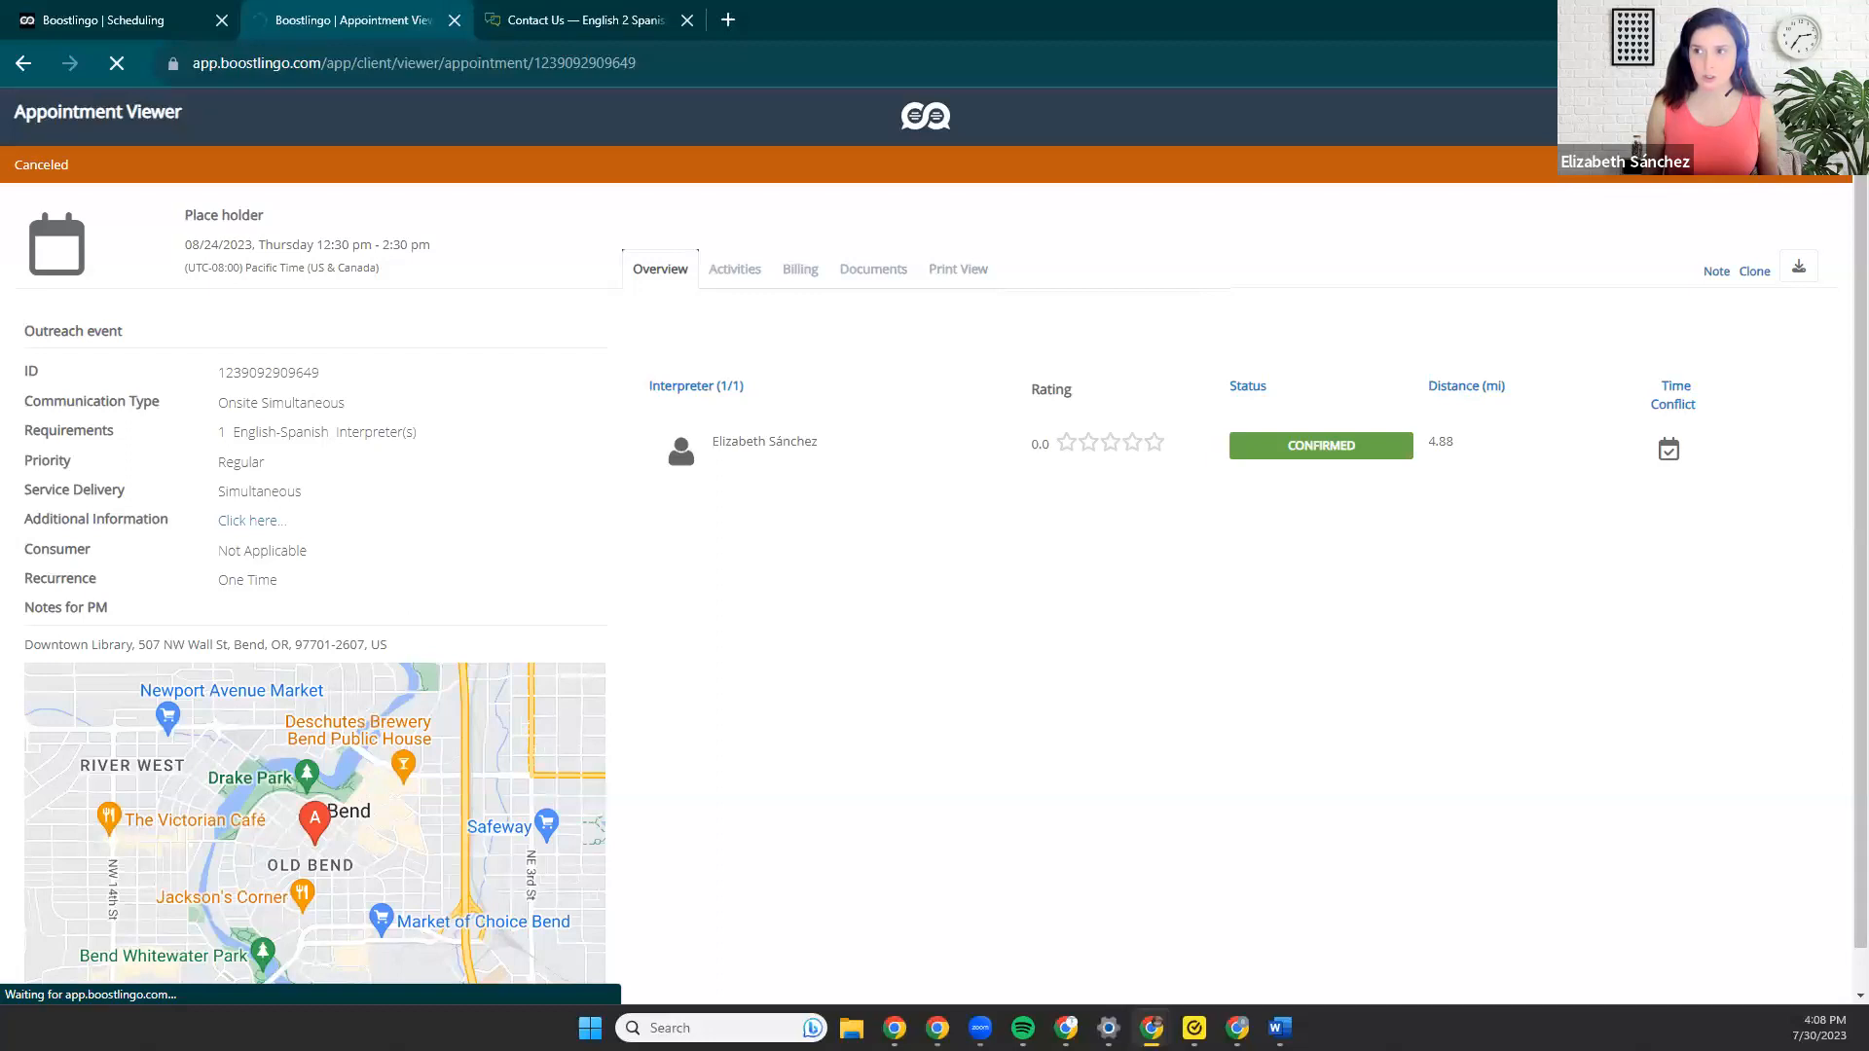
key(alt+Left)
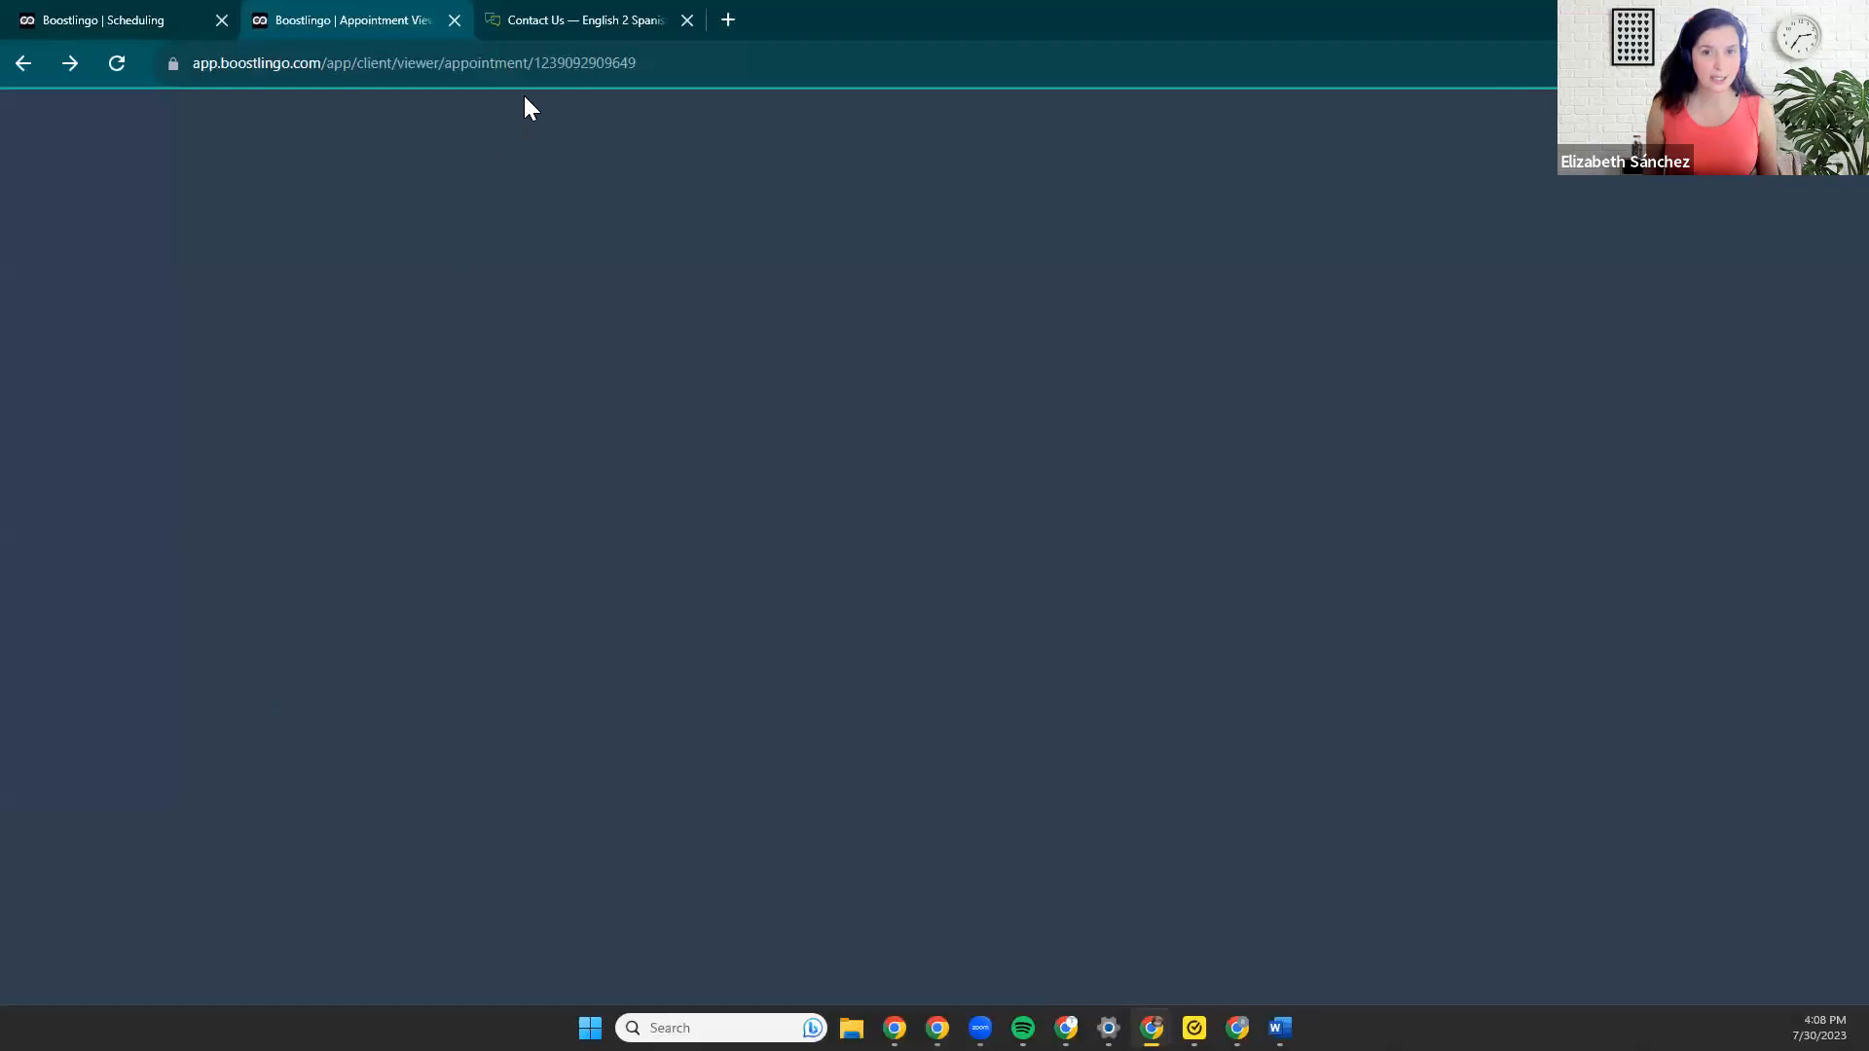
Switch to the English 2 Spanish contact page and review the contact details for translation, scheduling and billing.
click(539, 25)
scroll(528, 658, down, 8)
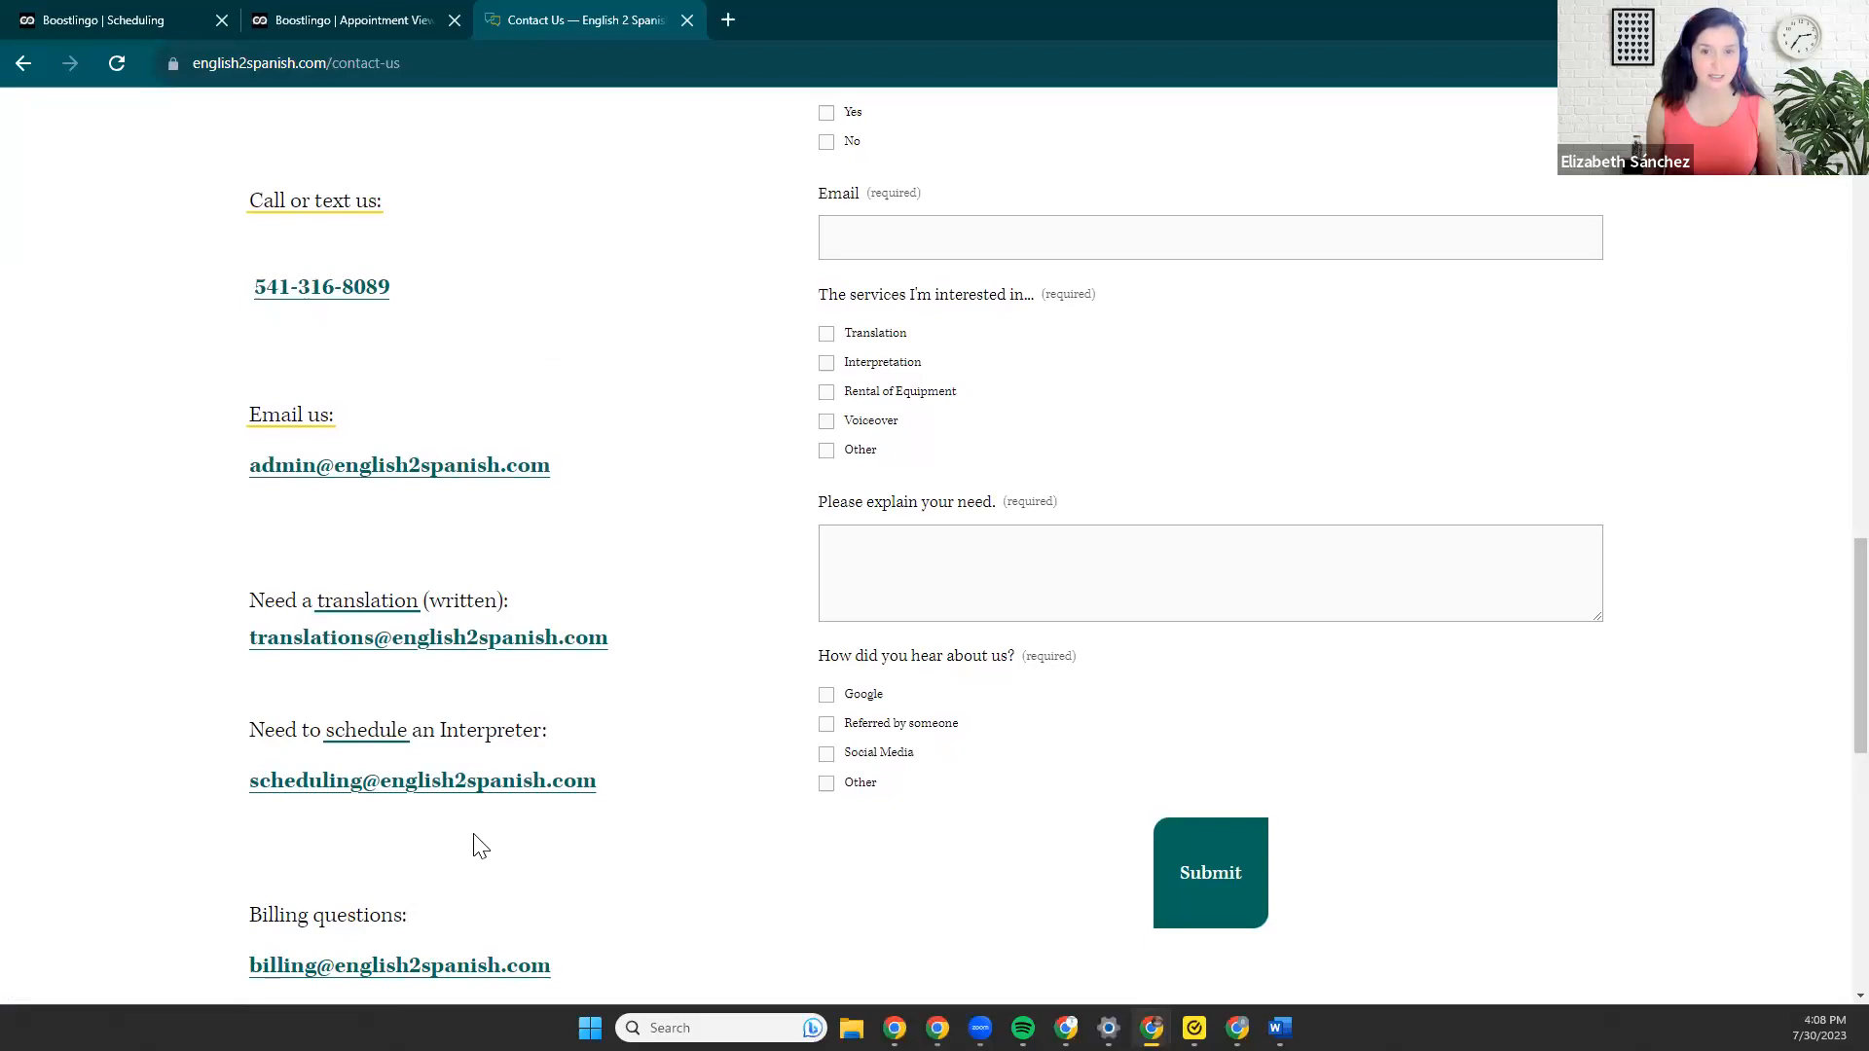
scroll(480, 857, down, 1)
scroll(485, 862, up, 1)
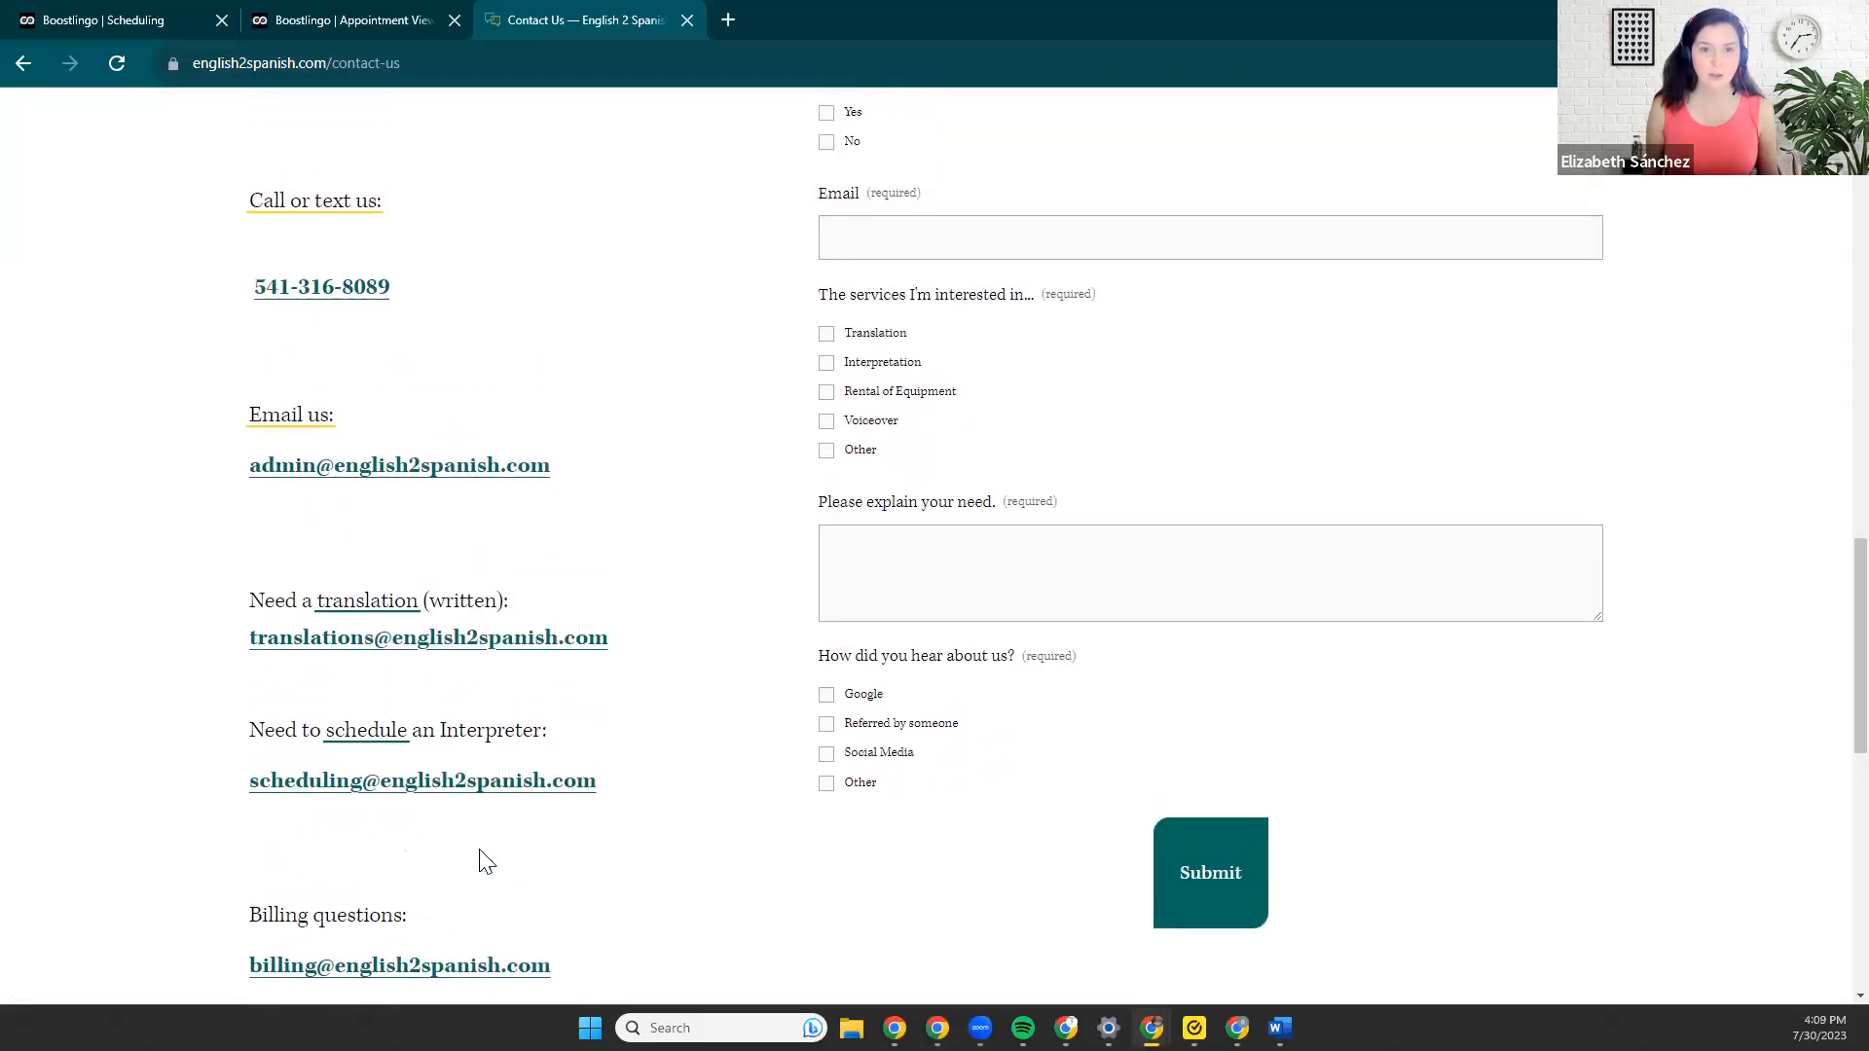